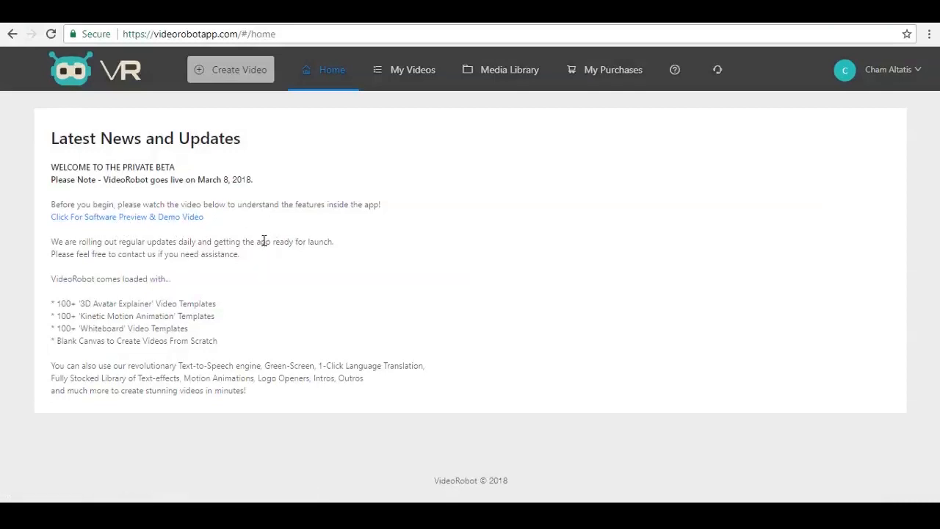
Start a new video based on the 3D Avatar Templates and proceed to choosing a template.
click(239, 76)
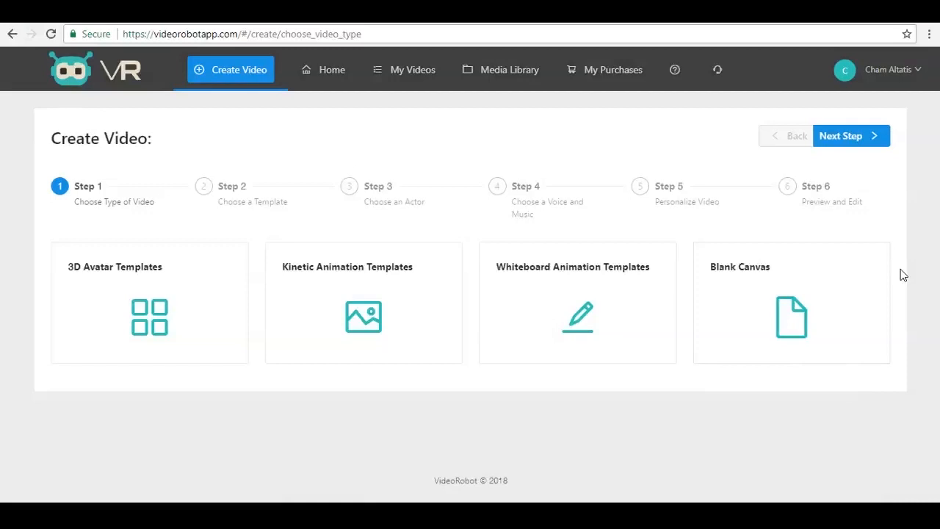
click(160, 311)
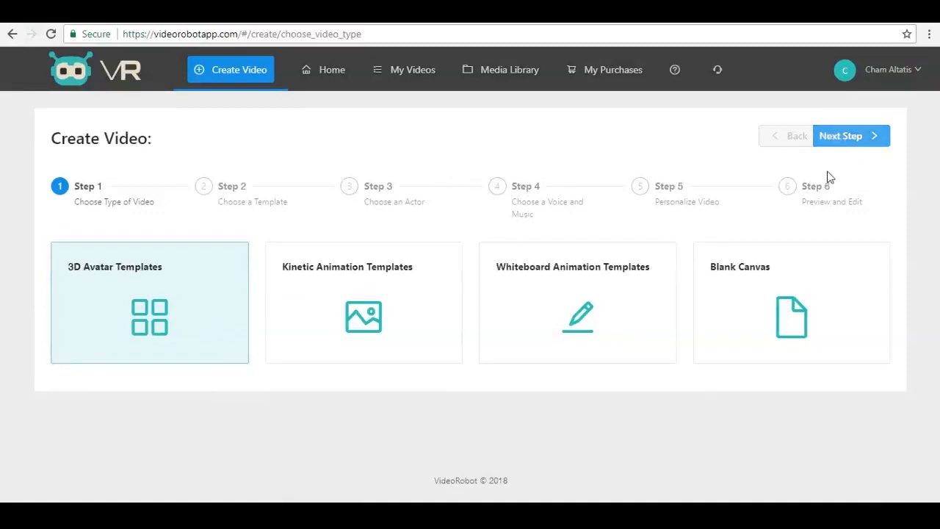
click(850, 138)
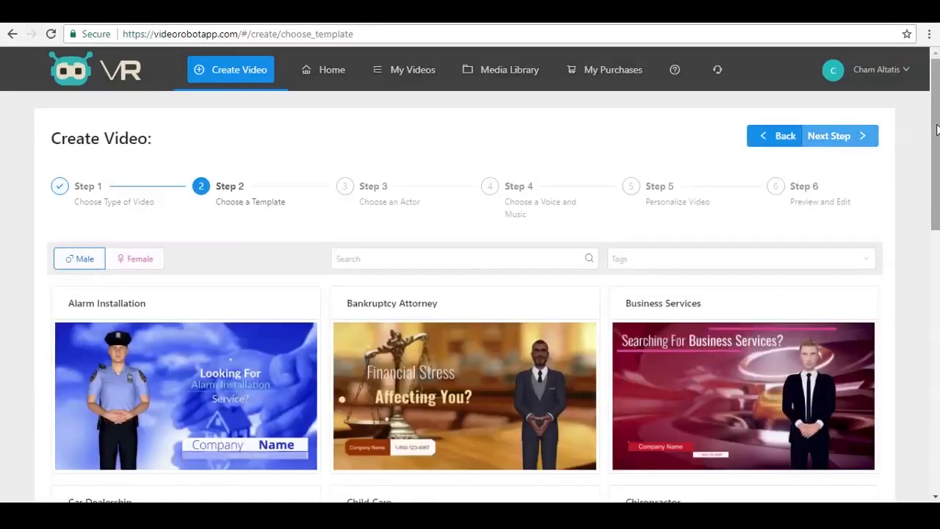
Look through the first page of male 3D avatar templates to see which business niches are offered.
scroll(928, 181, down, 2)
scroll(925, 126, up, 2)
scroll(926, 179, down, 6)
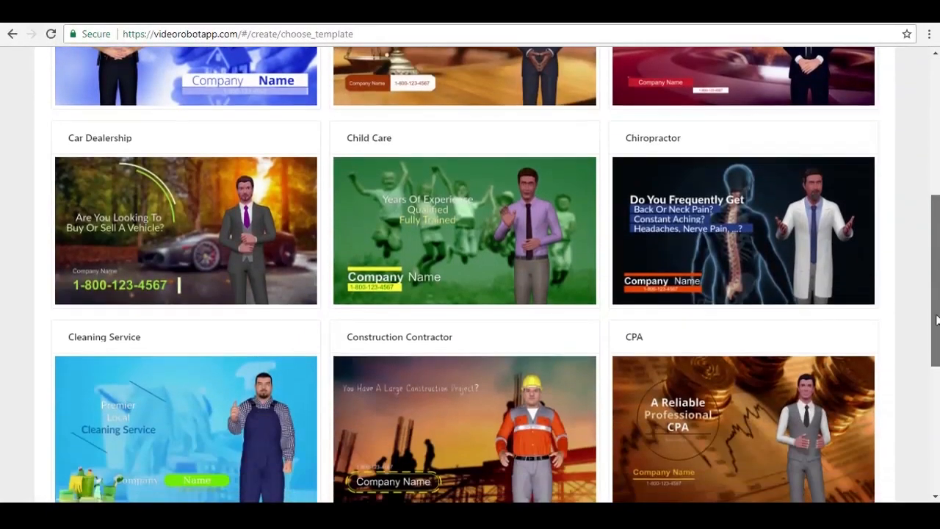
drag(938, 320, 938, 446)
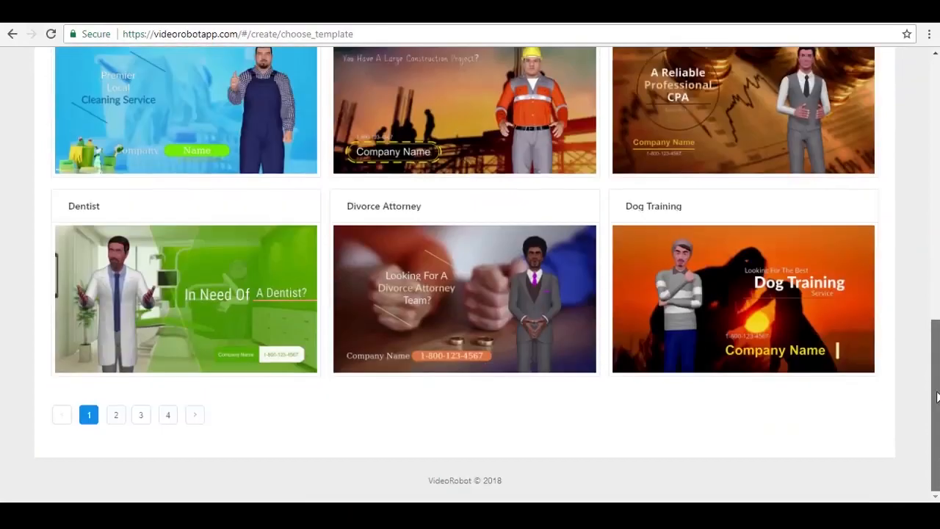
drag(937, 389, 936, 302)
scroll(919, 160, up, 3)
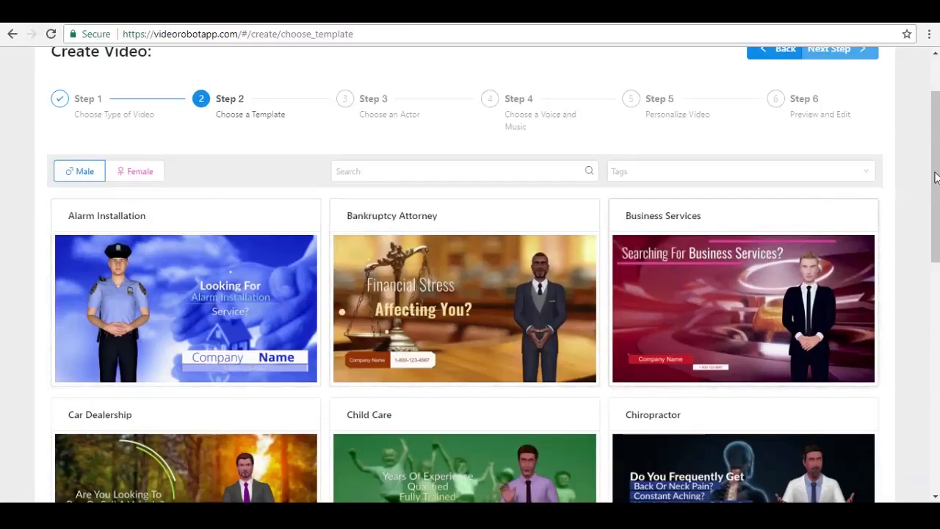
scroll(933, 151, down, 2)
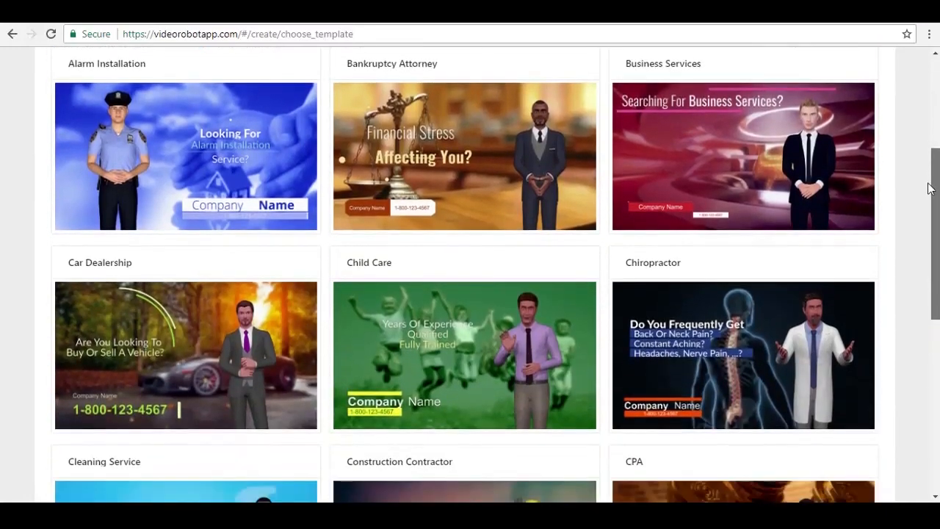
drag(932, 182, 937, 98)
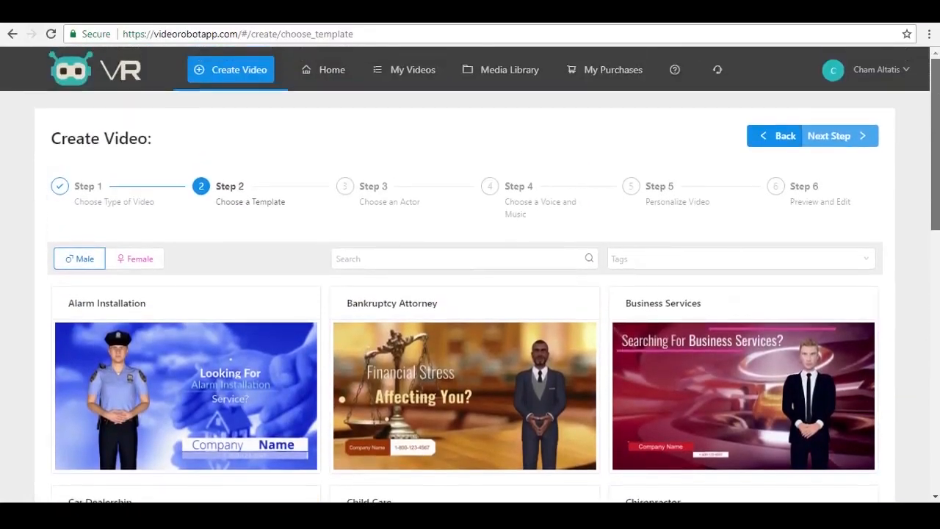
scroll(470, 294, down, 2)
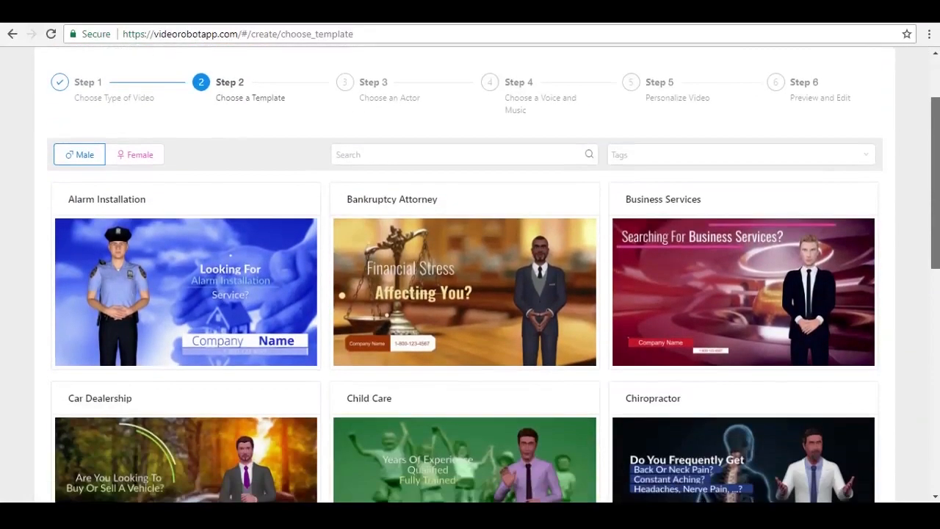
scroll(470, 294, down, 2)
scroll(470, 294, up, 3)
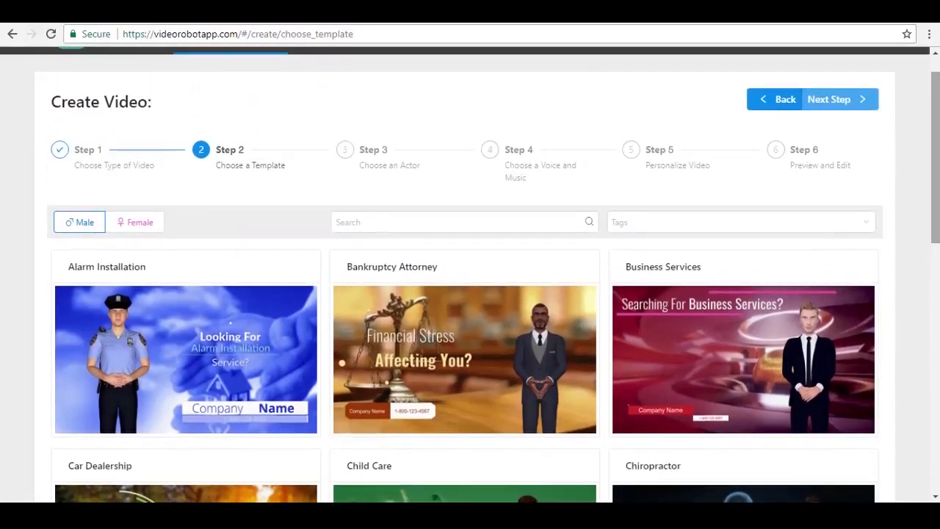
drag(937, 108, 917, 172)
mouse_move(178, 130)
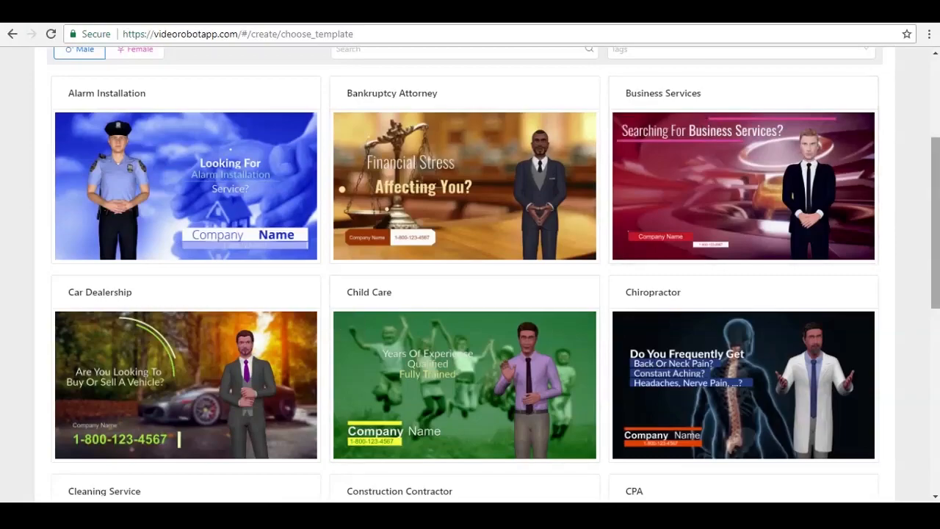
Filter the templates to female avatars and look through them.
drag(935, 165, 924, 127)
click(156, 156)
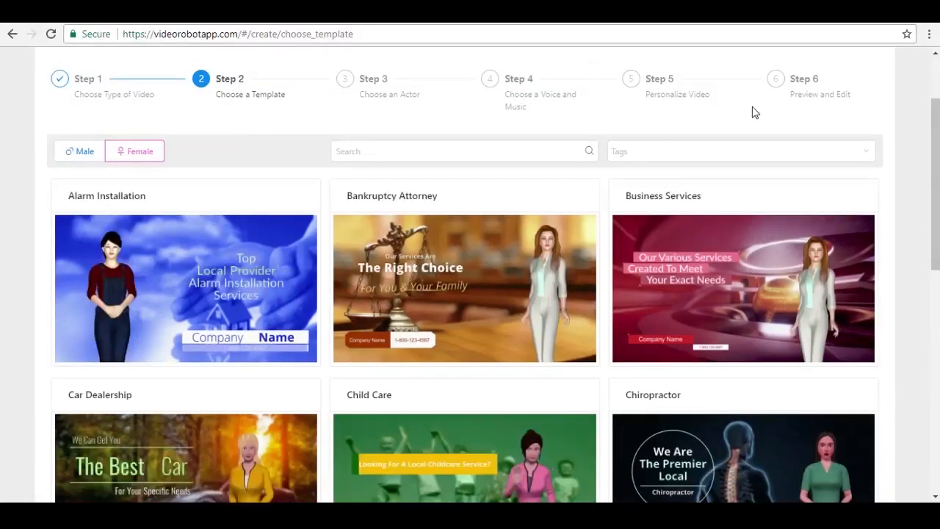
drag(930, 125, 932, 343)
scroll(921, 312, up, 10)
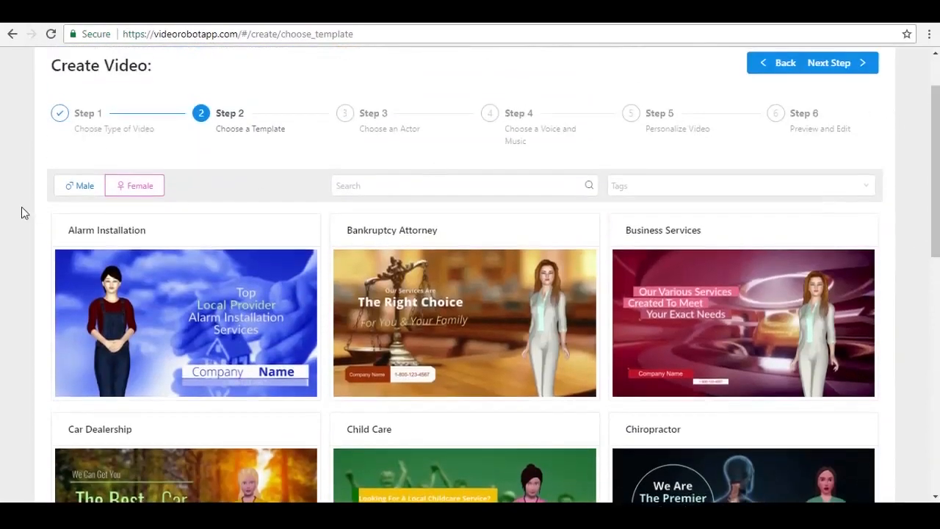
Show the male templates again and play a short preview of the Dog Training template, then close it.
click(74, 185)
drag(935, 134, 934, 368)
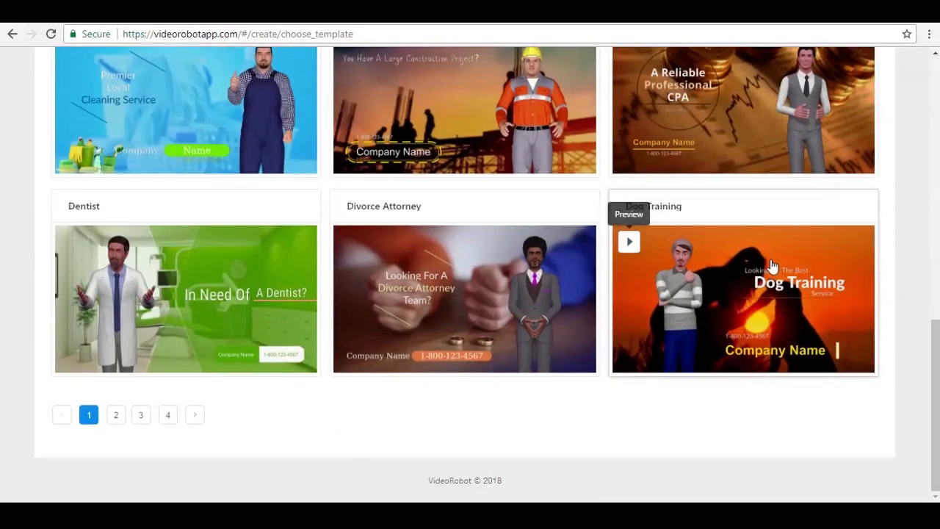
click(630, 243)
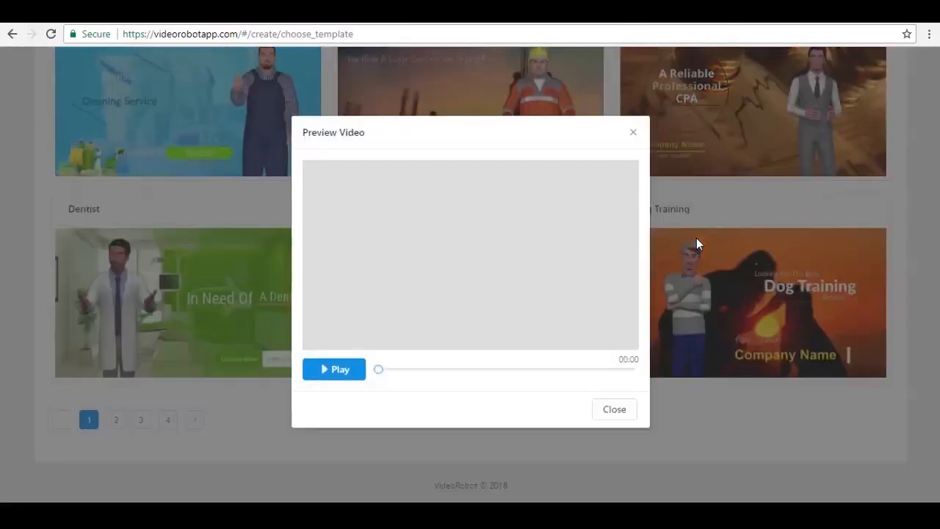
click(340, 379)
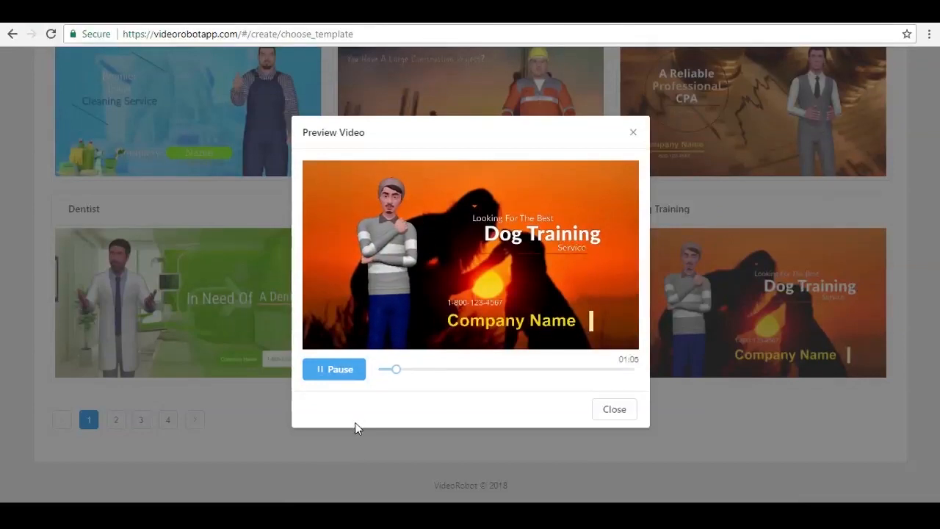
click(341, 371)
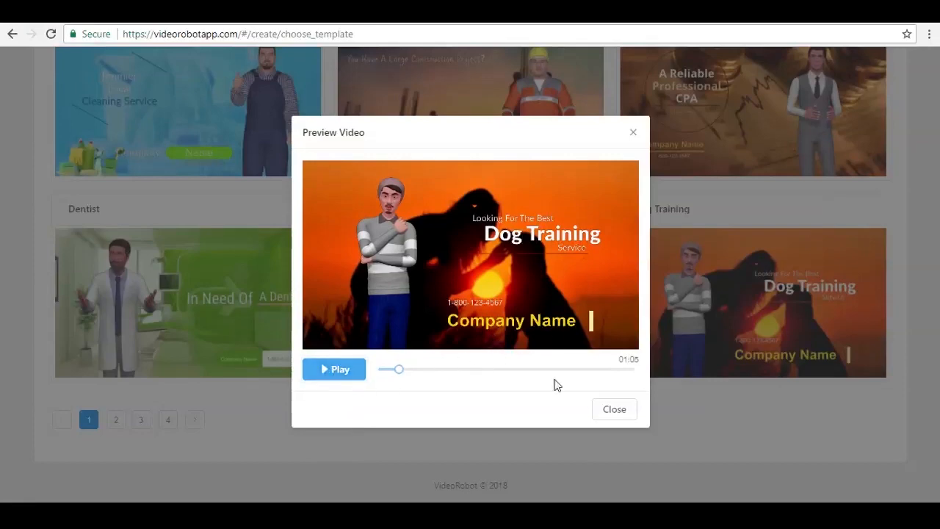
click(614, 410)
Select the Dog Training template for the video and continue to choosing an actor.
click(738, 272)
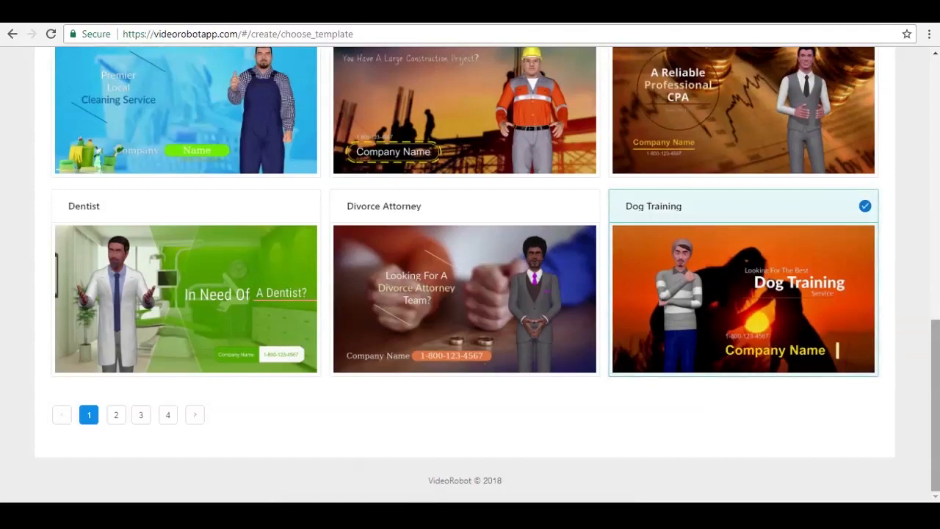
mouse_move(859, 267)
scroll(863, 100, up, 10)
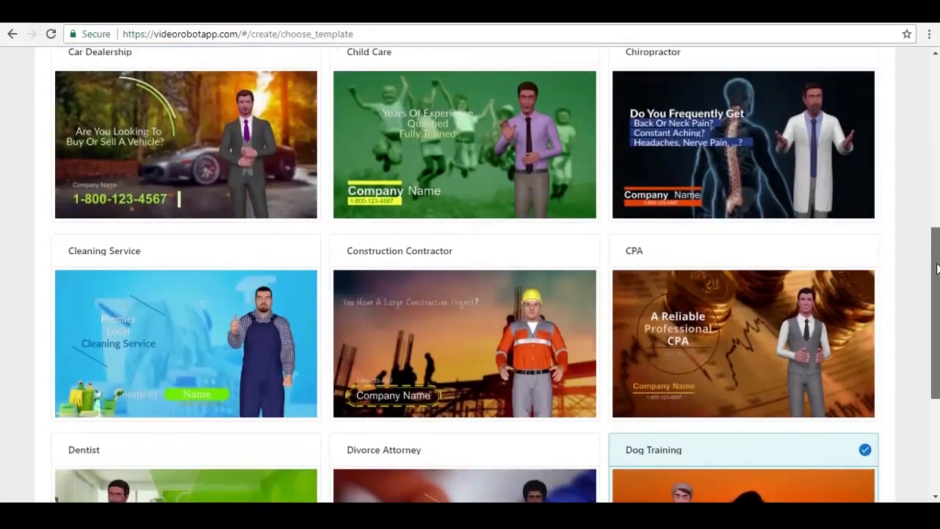
scroll(859, 107, up, 2)
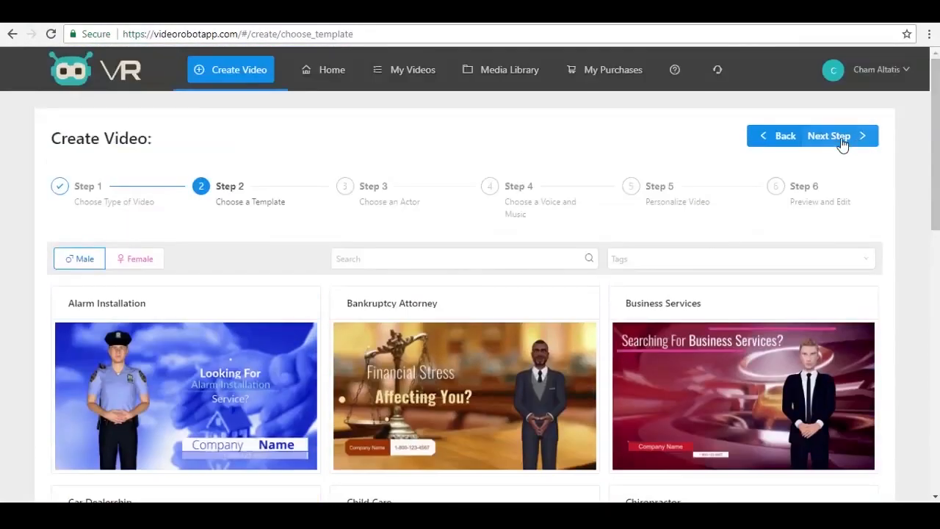
click(843, 140)
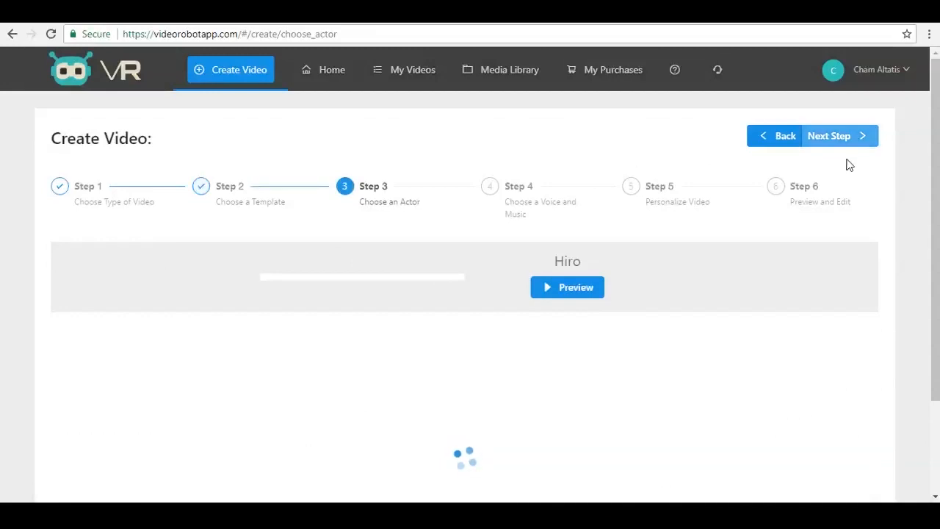
Look through the first page of available actors, comparing the closer and full-length versions.
scroll(929, 209, down, 3)
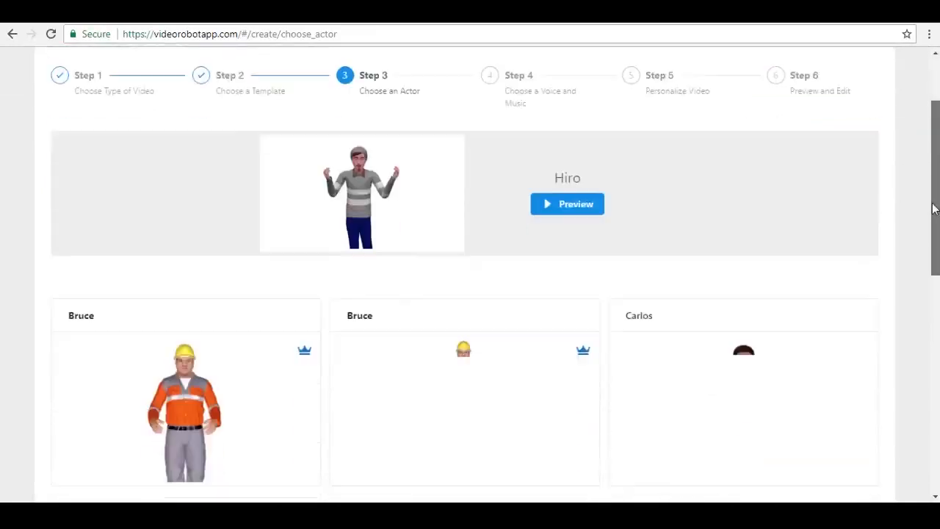
scroll(927, 187, up, 2)
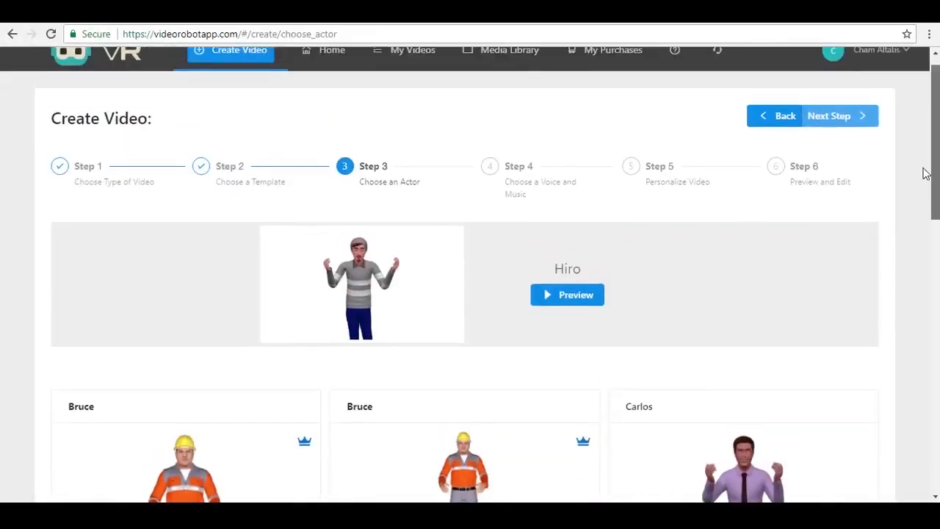
scroll(927, 220, down, 4)
scroll(922, 198, up, 3)
scroll(915, 206, down, 3)
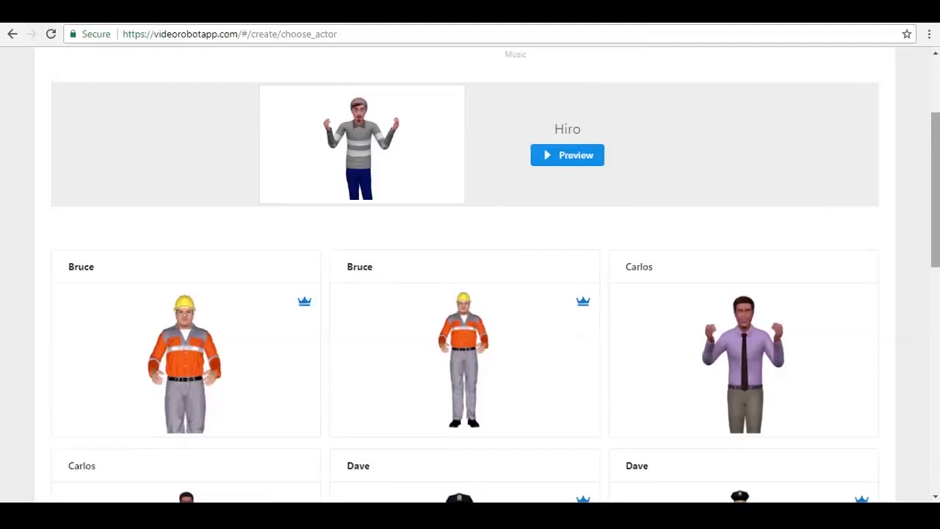
scroll(927, 293, down, 7)
scroll(922, 386, down, 2)
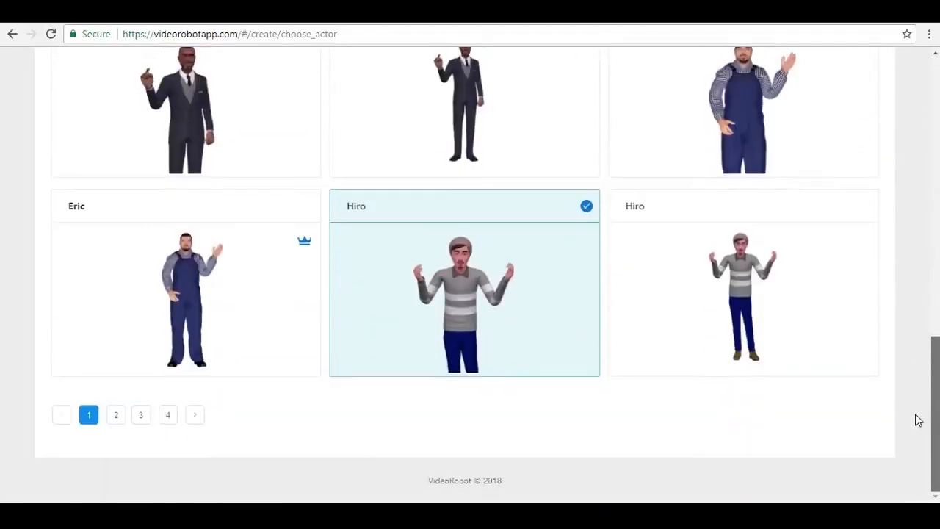
scroll(914, 279, up, 10)
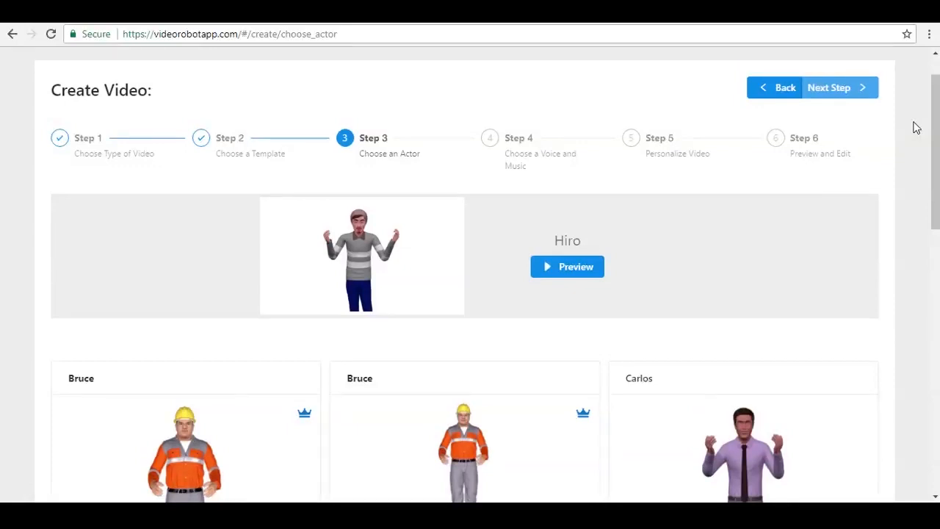
scroll(933, 168, down, 3)
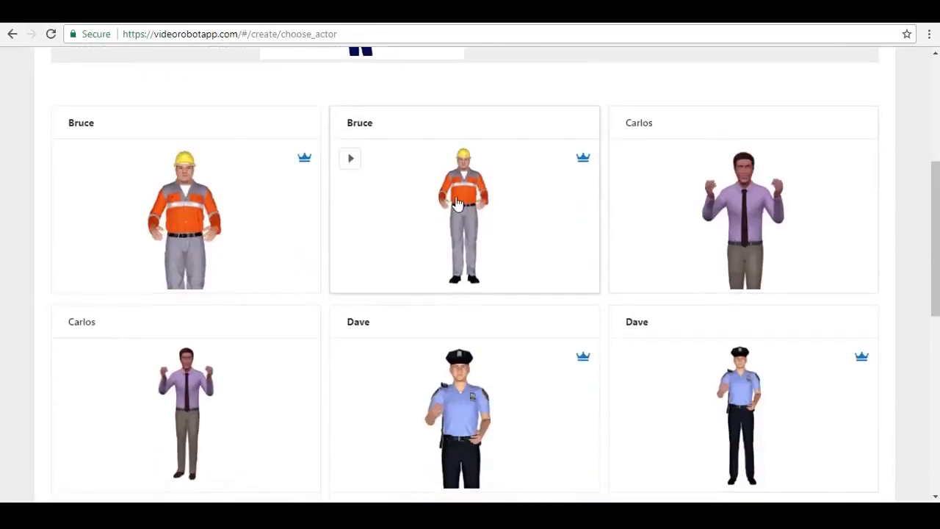
drag(938, 207, 938, 153)
drag(936, 191, 936, 300)
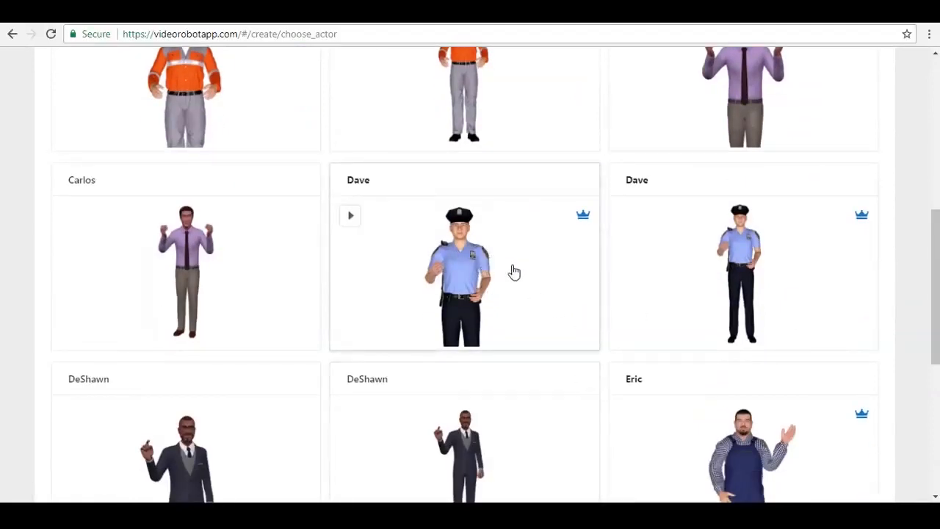
drag(936, 275, 937, 420)
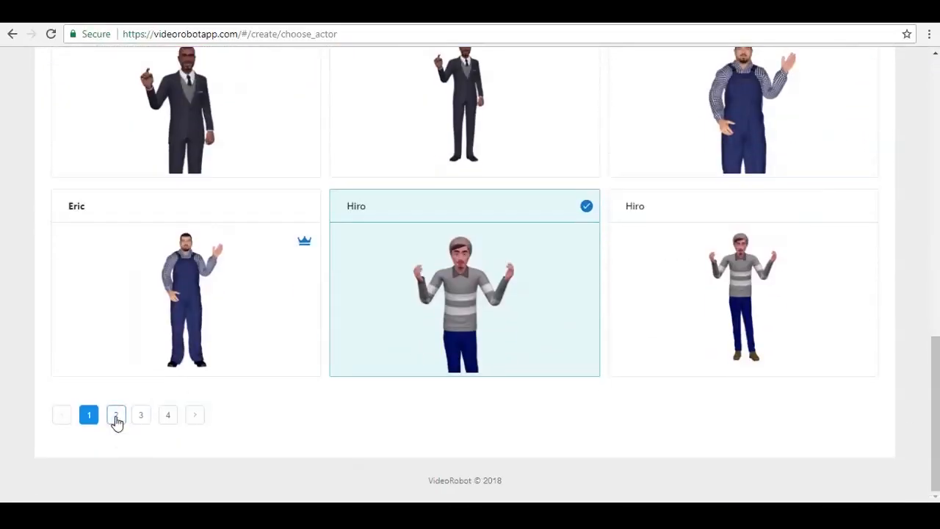
Choose the closer version of actor James from the second page of actors and continue to the voice and music stage.
click(116, 417)
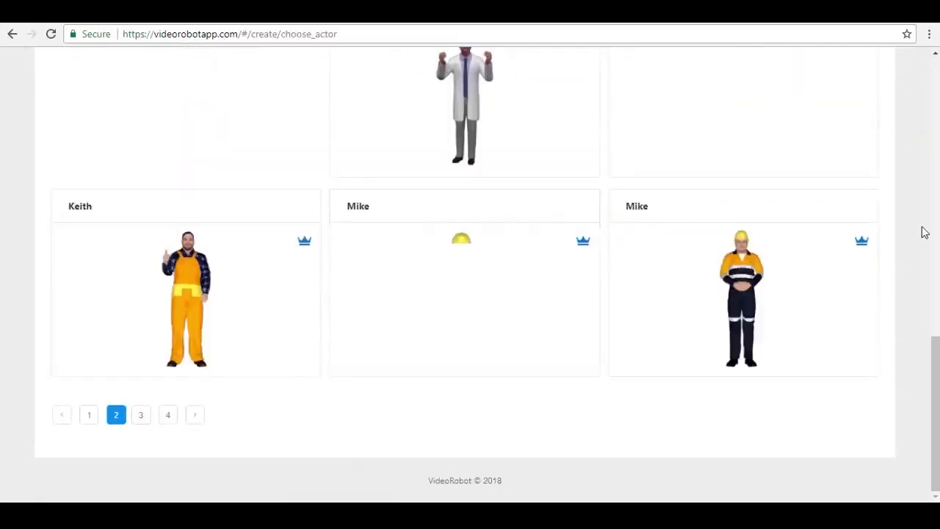
drag(936, 361, 930, 269)
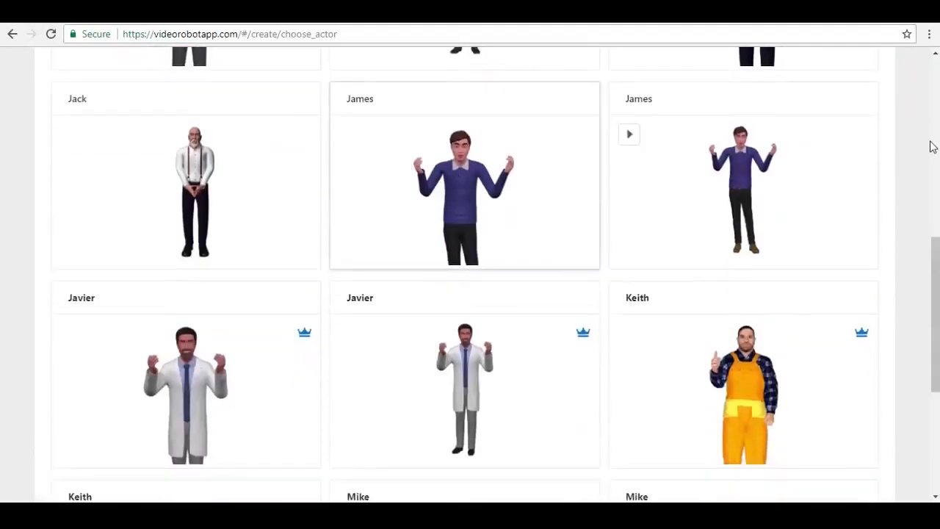
mouse_move(511, 194)
drag(936, 261, 937, 220)
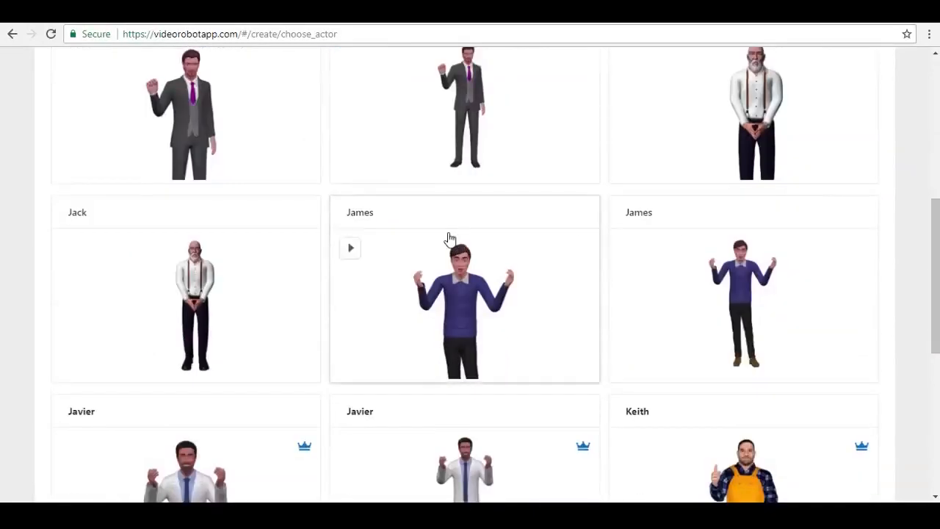
click(467, 272)
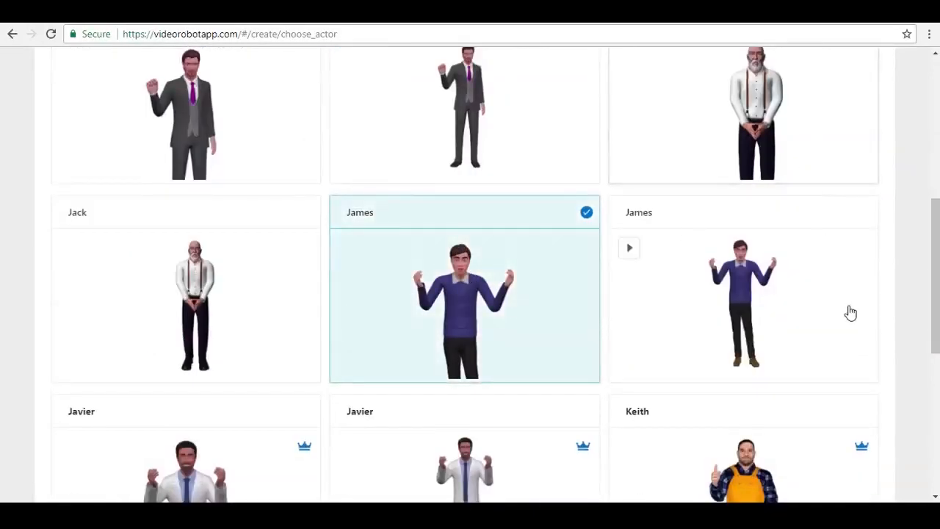
drag(936, 276, 935, 147)
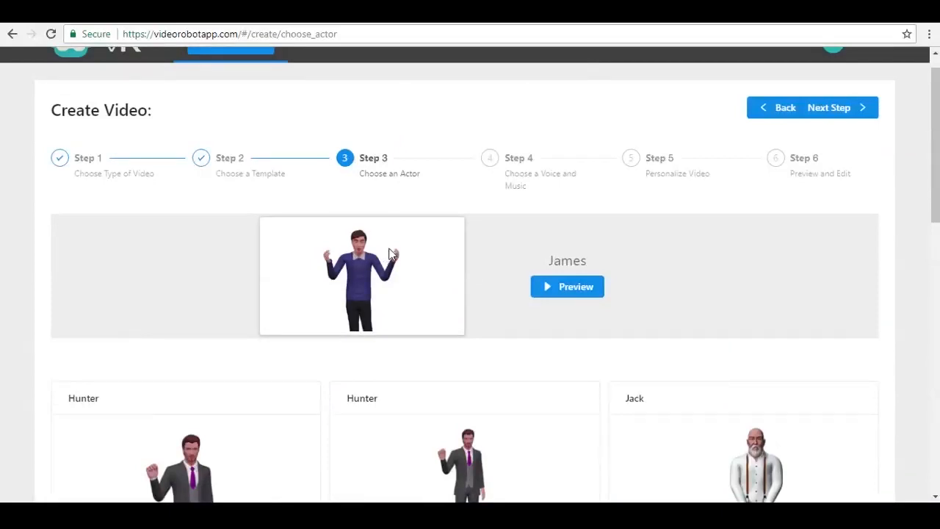
click(835, 113)
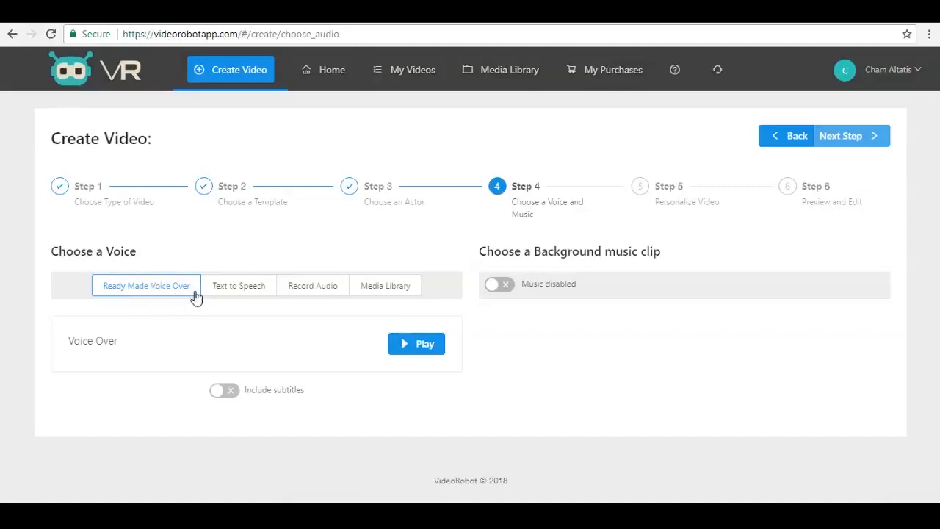
Play a short preview of the ready-made voice-over, close it, and try to include subtitles.
click(420, 350)
click(337, 184)
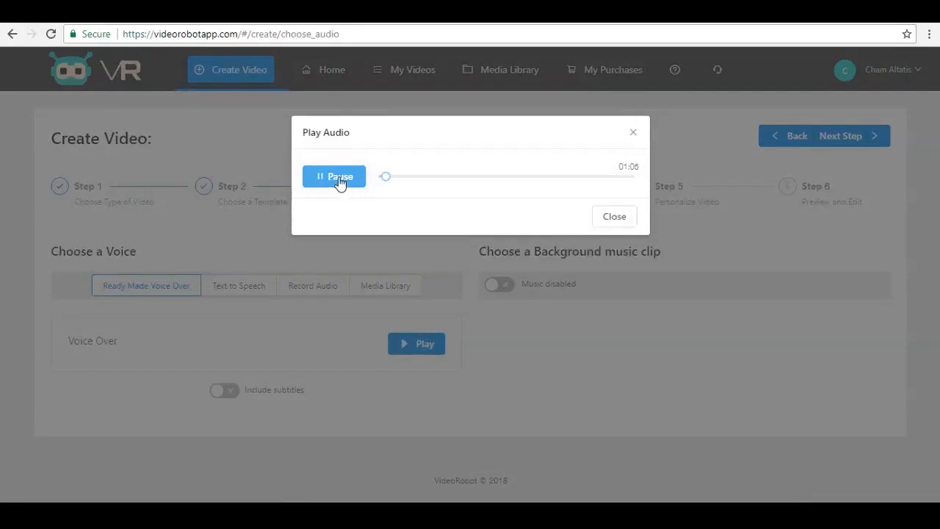
click(337, 177)
click(633, 133)
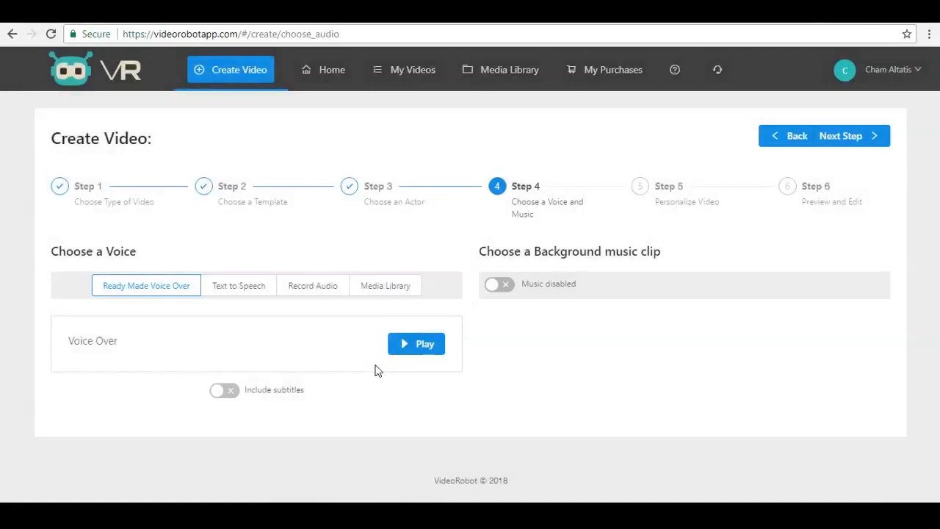
click(236, 396)
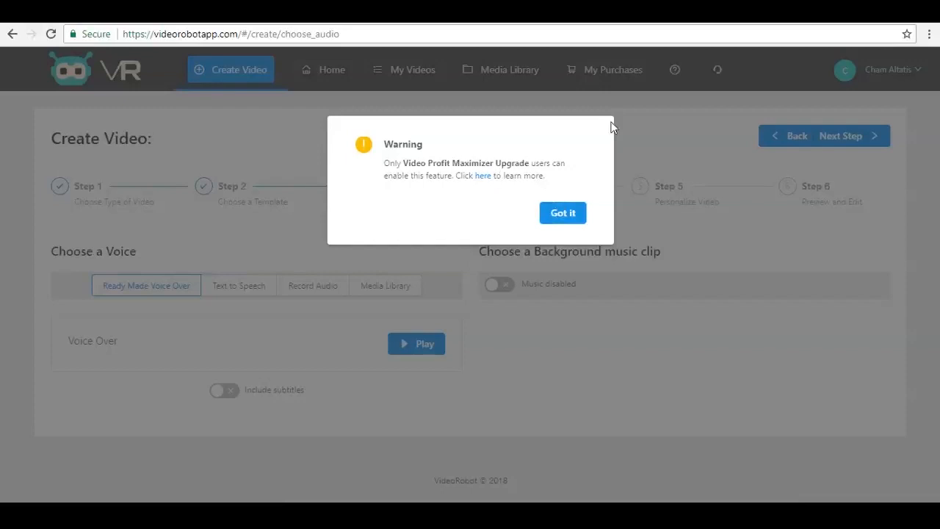
click(563, 215)
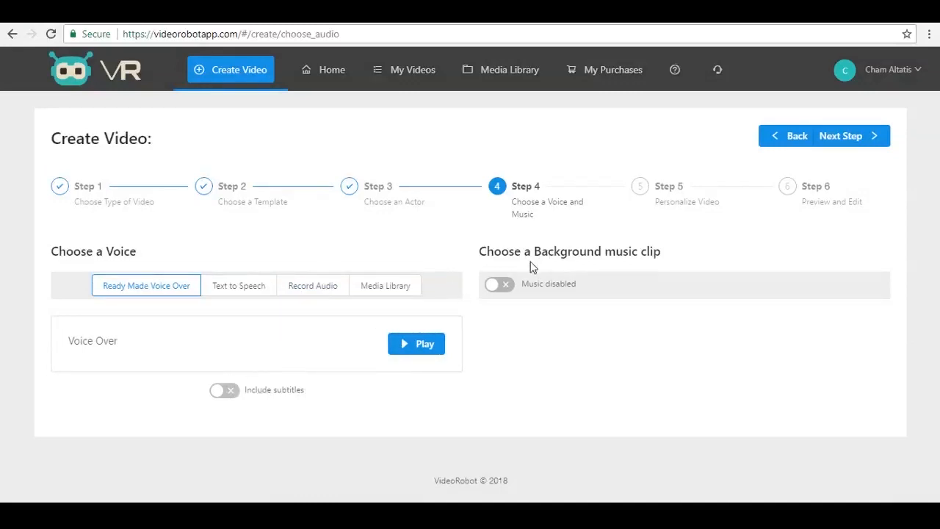
Look at the text-to-speech option, including its script and the list of available US English voices.
click(252, 290)
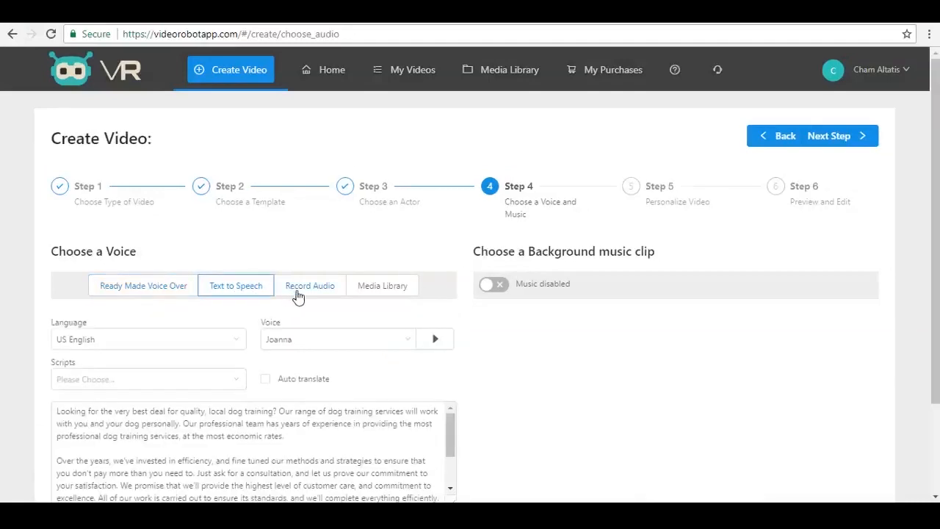
scroll(915, 320, down, 2)
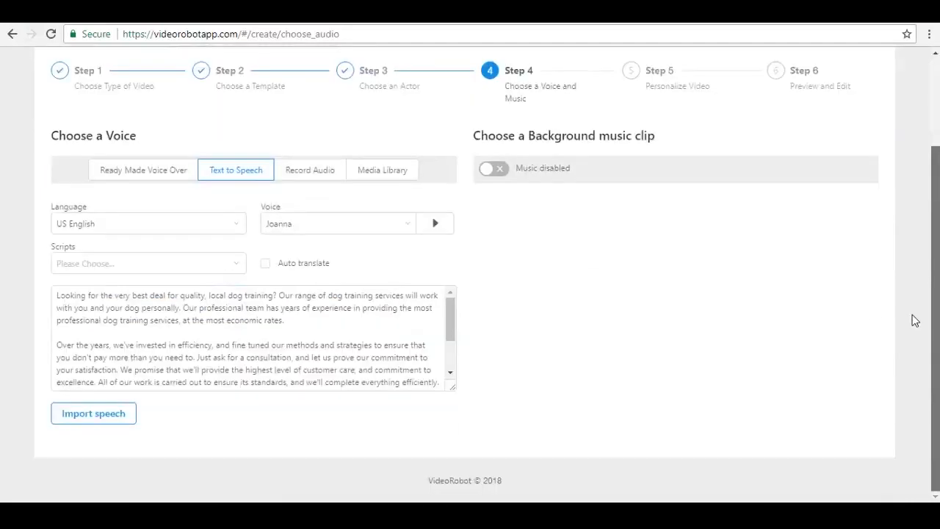
click(344, 224)
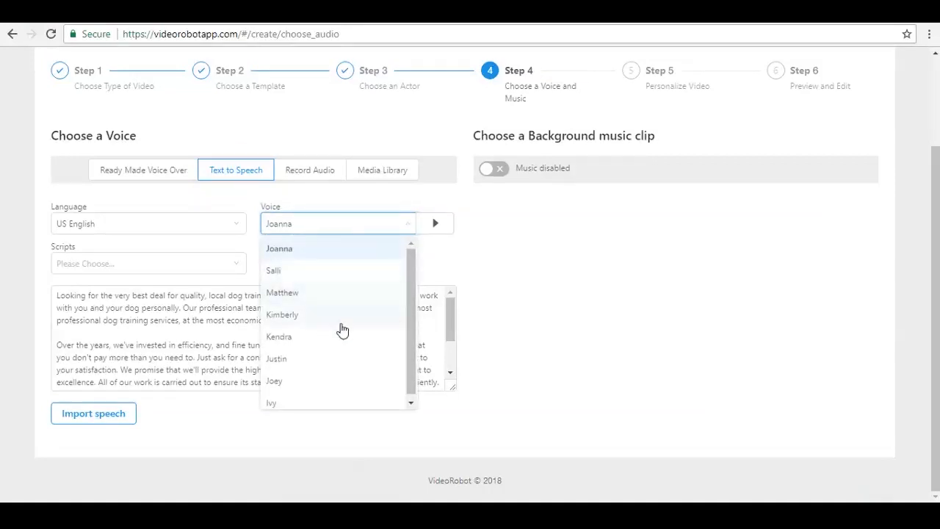
click(297, 213)
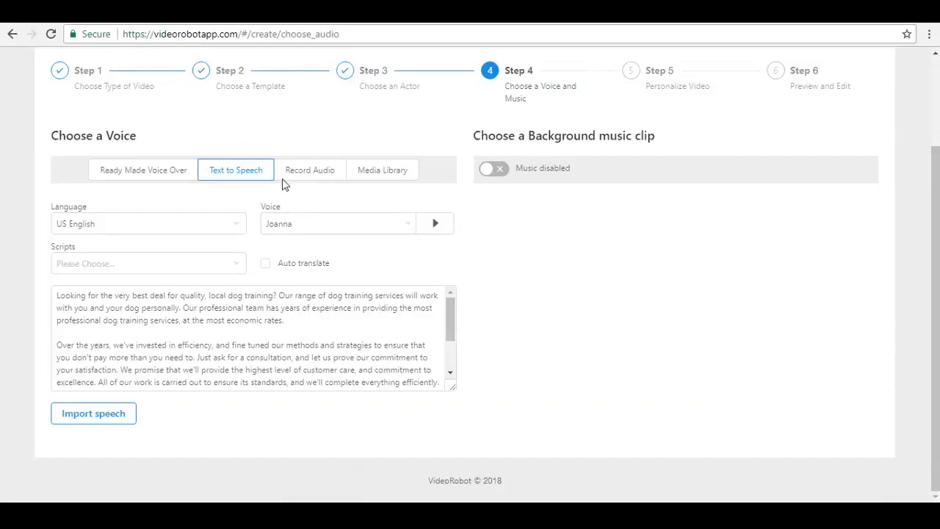
Look at the Record Audio and Media Library voice options, and return to Ready Made Voice Over.
click(316, 171)
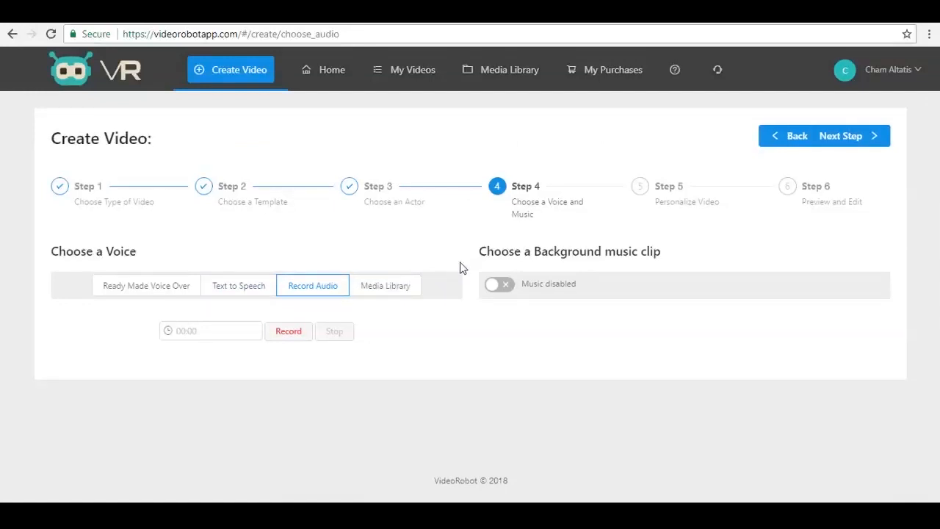
click(293, 340)
click(374, 288)
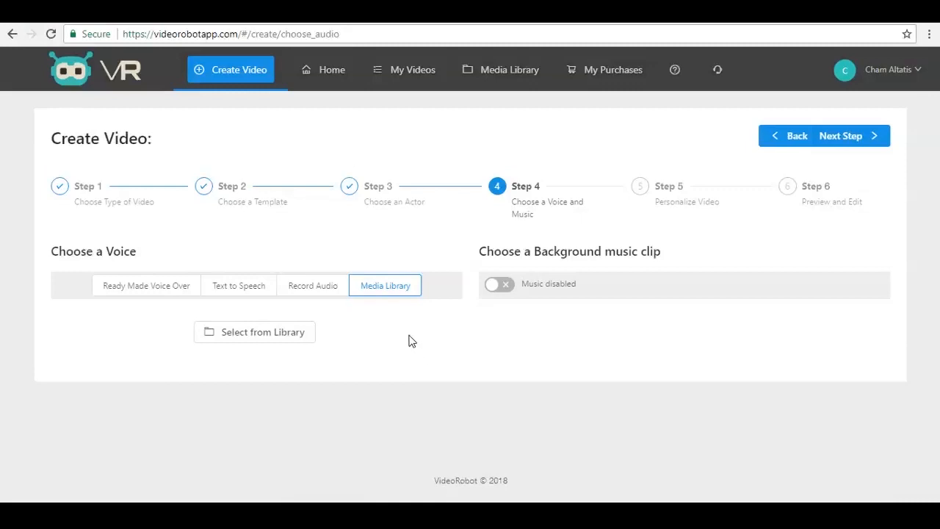
click(146, 292)
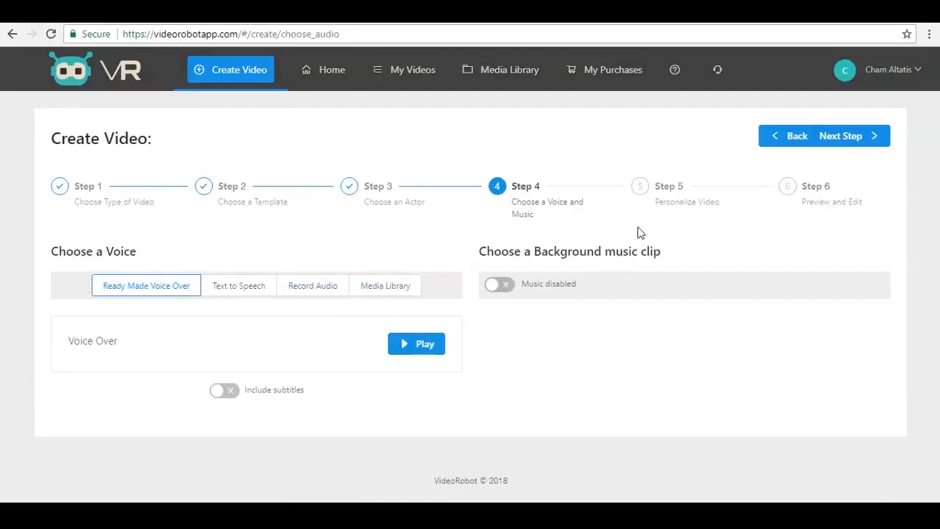
Enable background music and select the Catering-3 clip among the library's audio files.
click(509, 291)
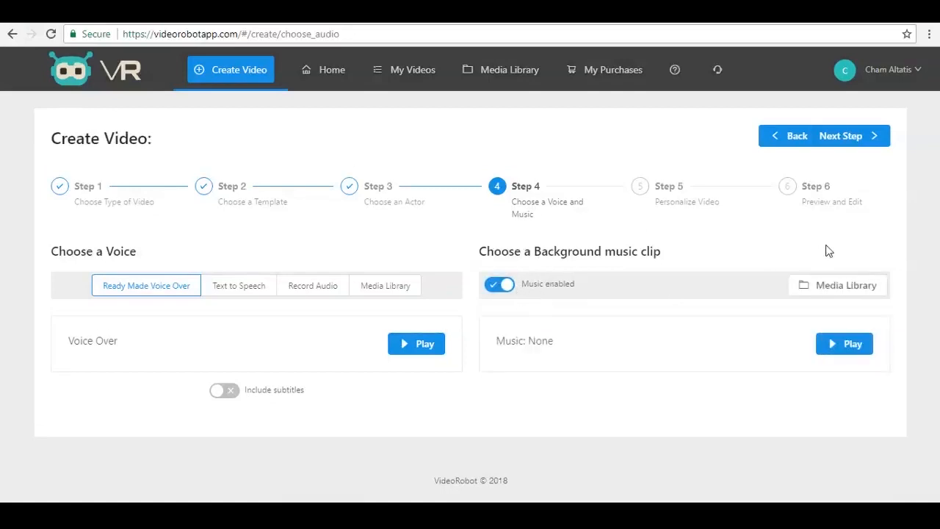
click(844, 288)
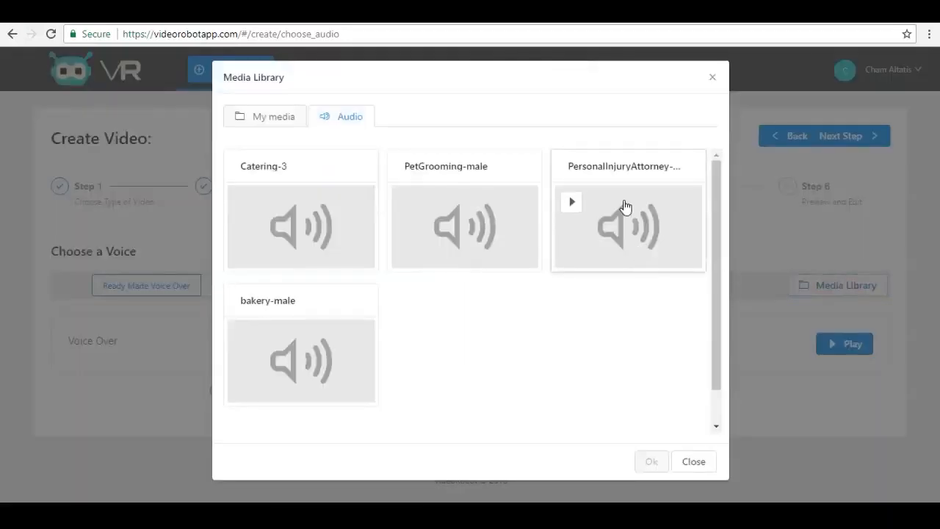
drag(716, 176, 705, 192)
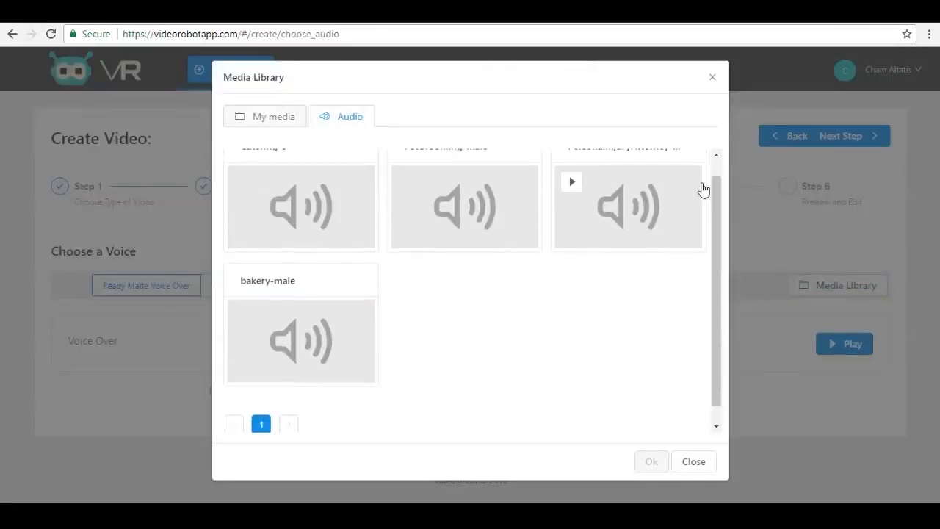
click(292, 198)
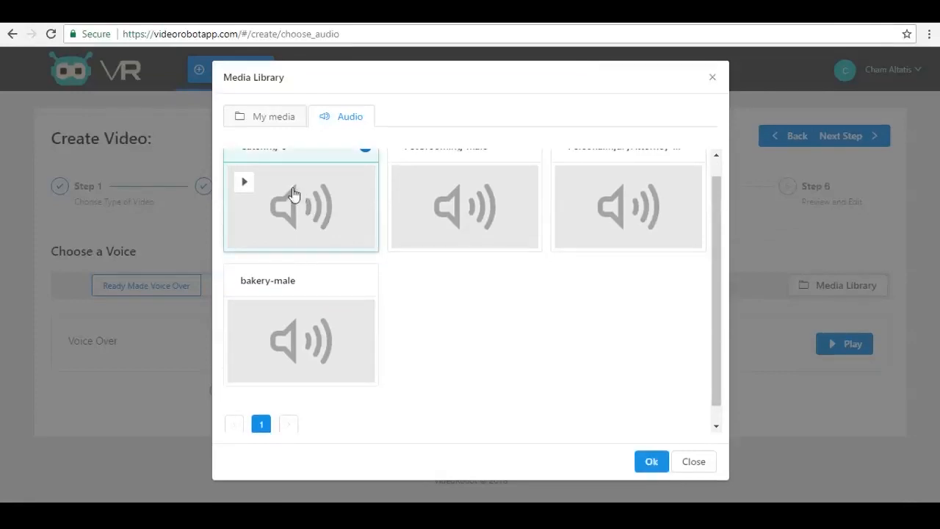
Play a short preview of the Catering-3 clip and close it.
click(243, 185)
click(349, 181)
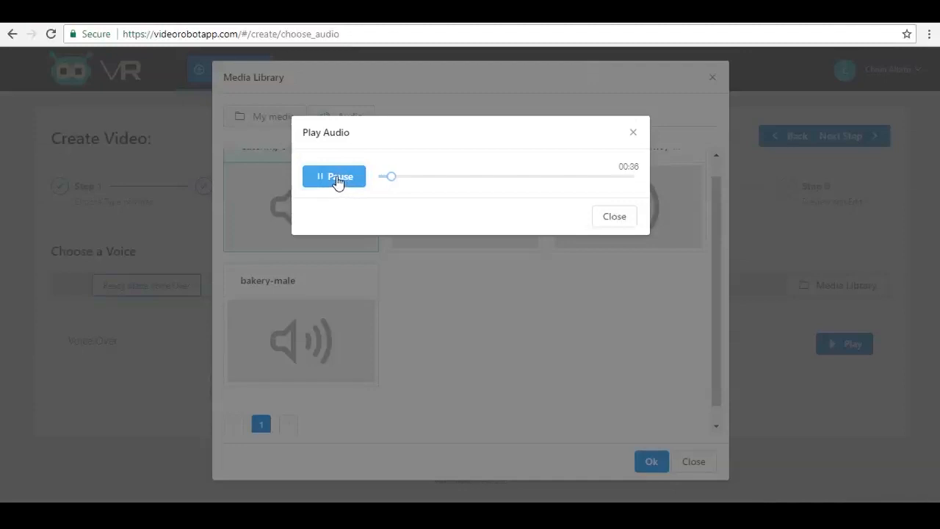
click(337, 180)
click(614, 220)
scroll(719, 236, up, 1)
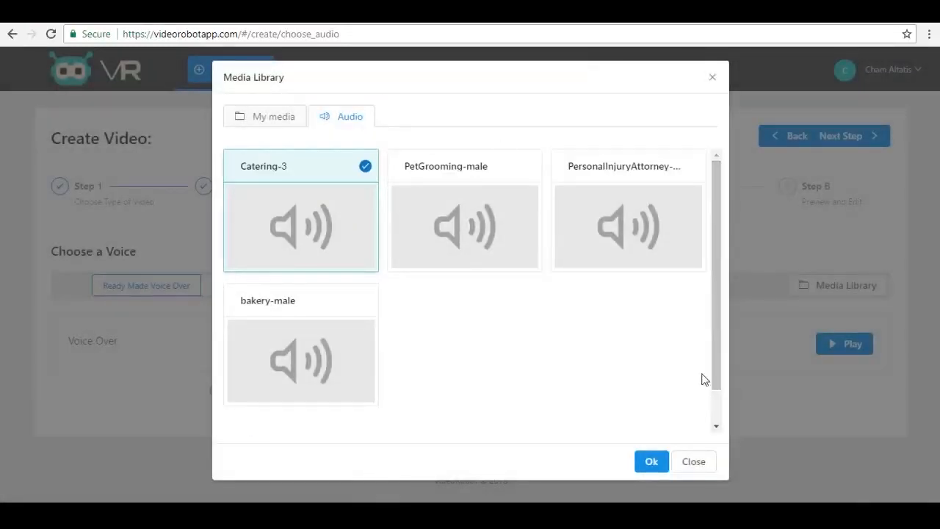
Confirm Catering-3 as the background music and continue to the Personalize Video stage.
click(652, 463)
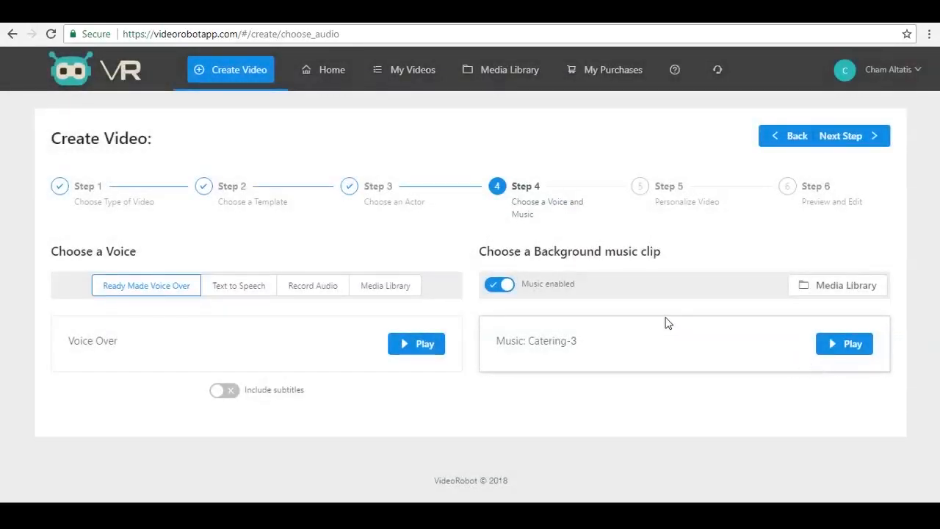
click(849, 137)
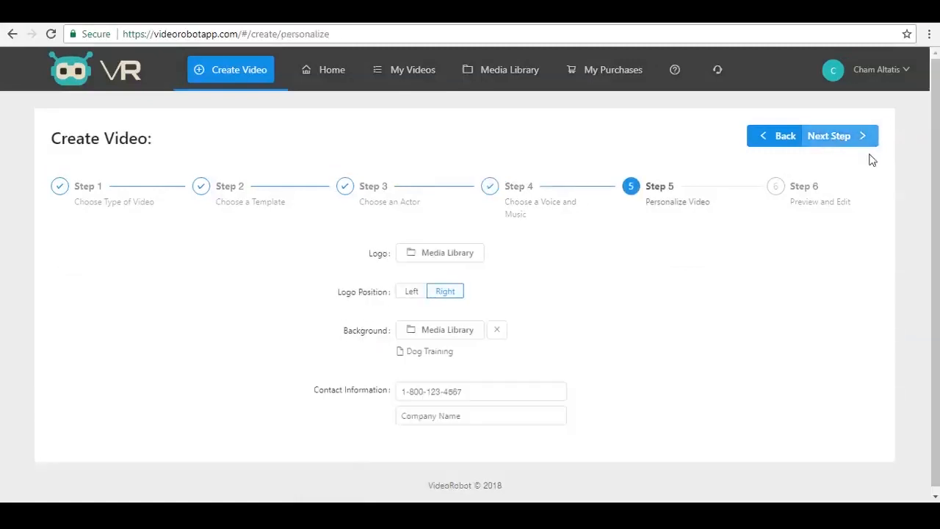
Start a new media upload for the logo in My media and set its type to Image.
scroll(934, 263, down, 1)
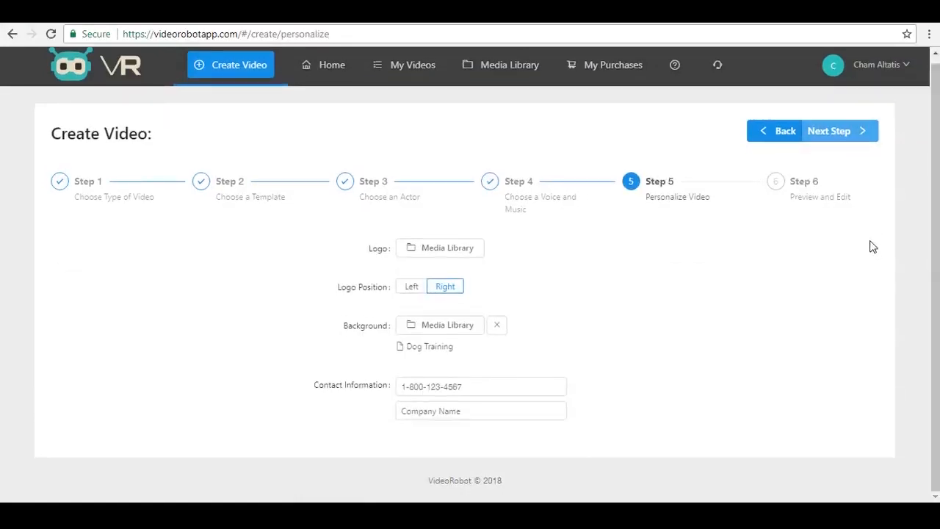
click(446, 254)
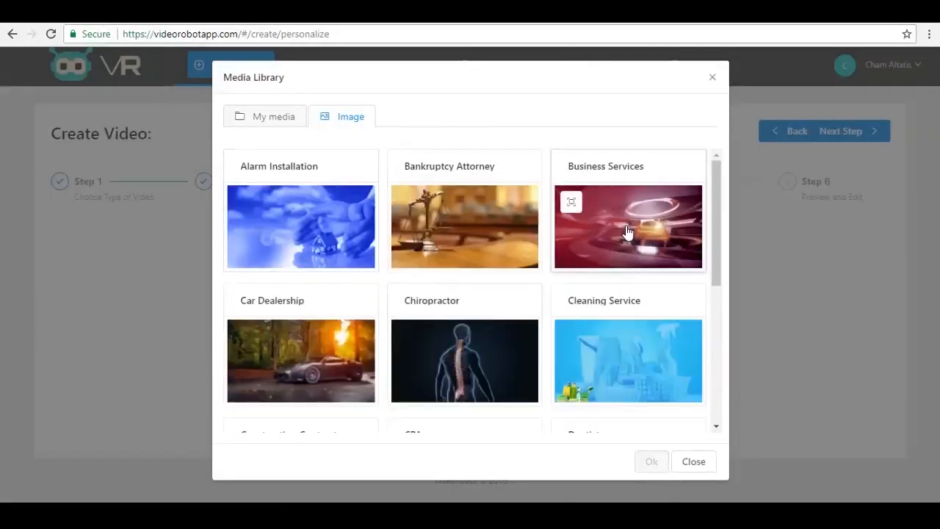
click(279, 122)
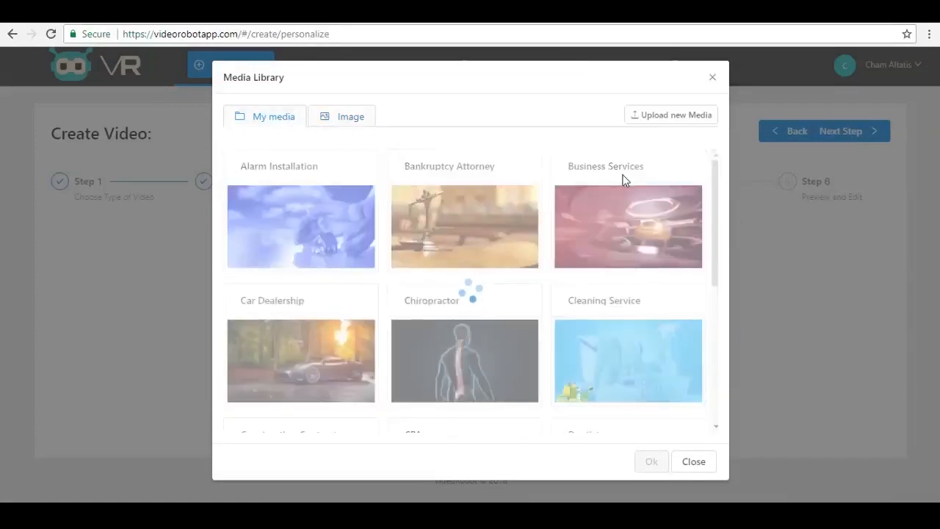
click(665, 117)
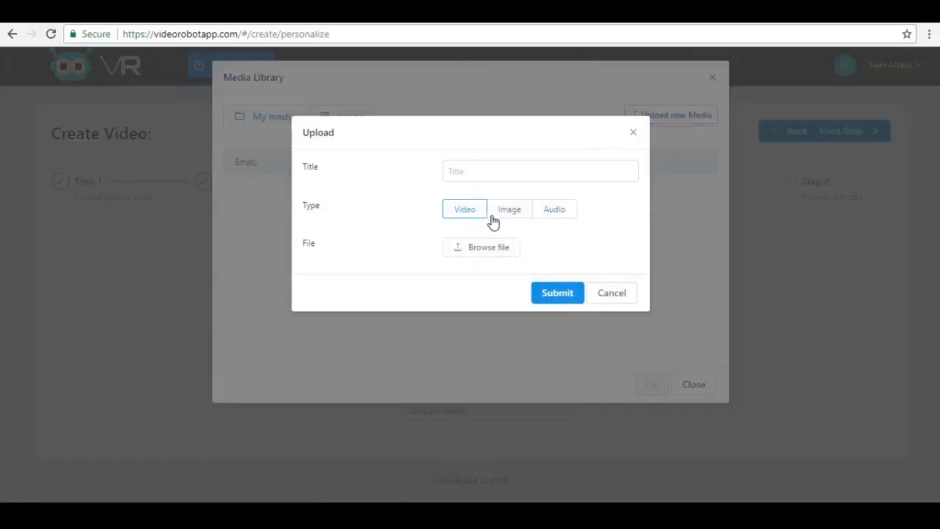
click(514, 212)
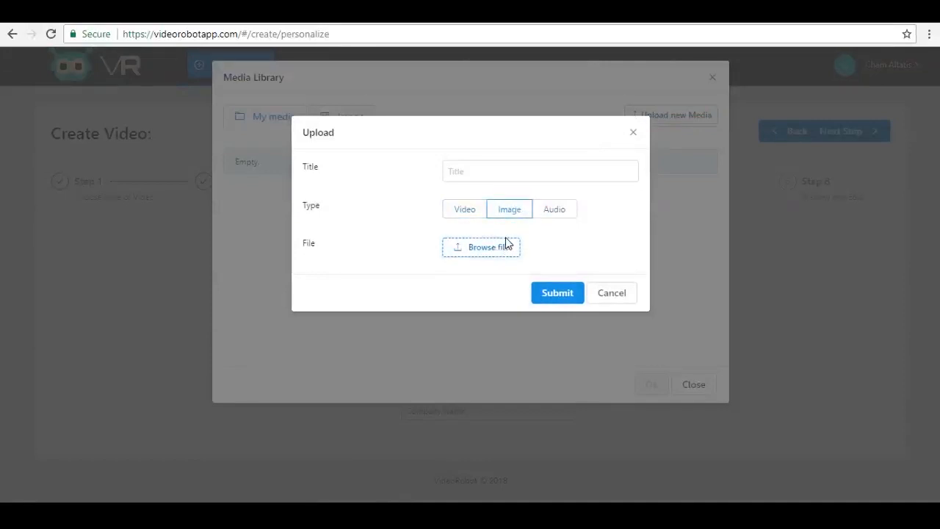
Upload the file Logo white.png and use it as the video's logo.
click(485, 247)
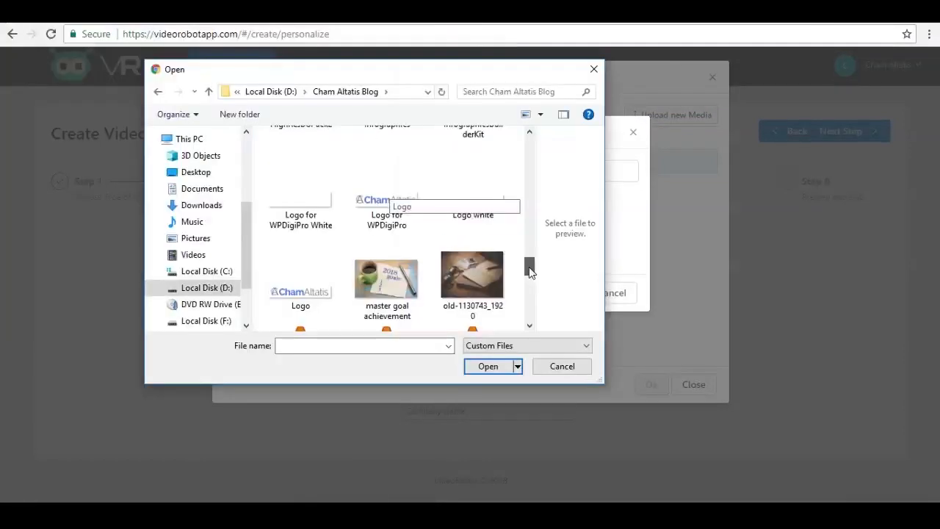
mouse_move(524, 269)
mouse_down()
mouse_move(529, 260)
mouse_move(525, 268)
mouse_up()
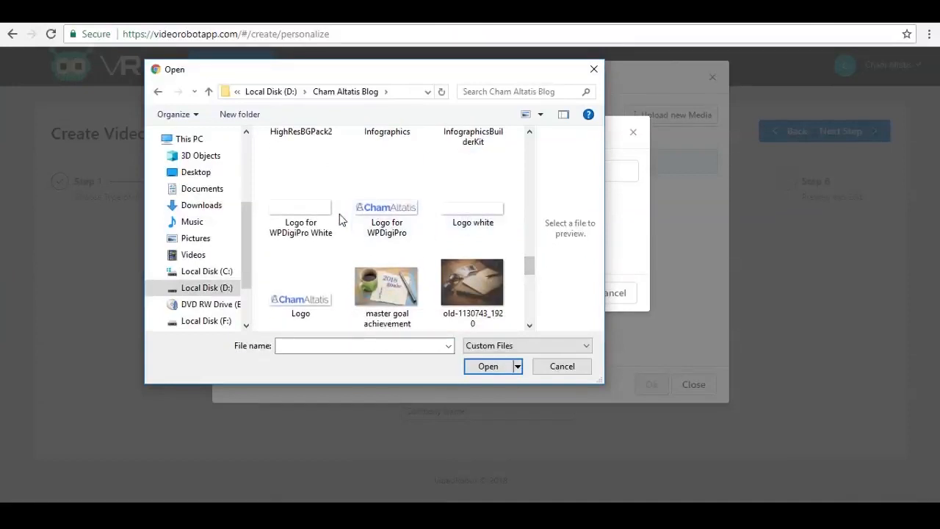
click(465, 213)
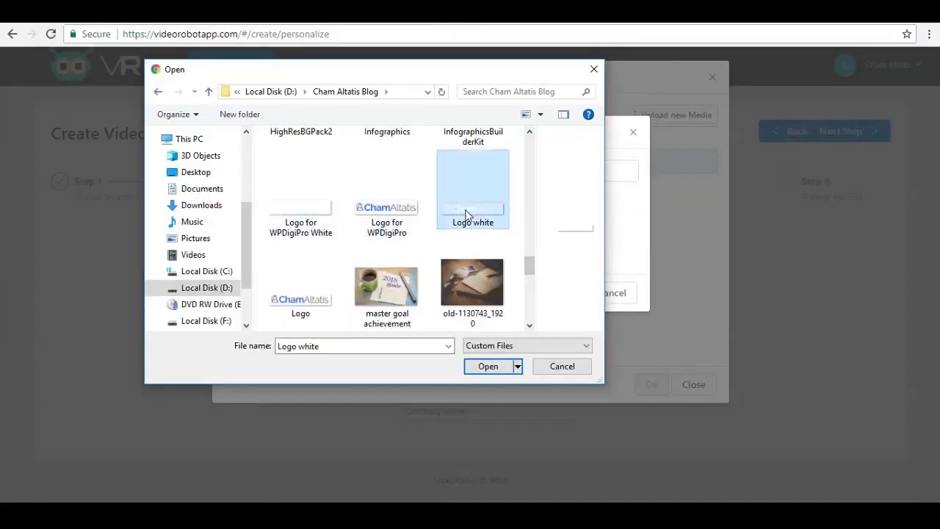
click(494, 365)
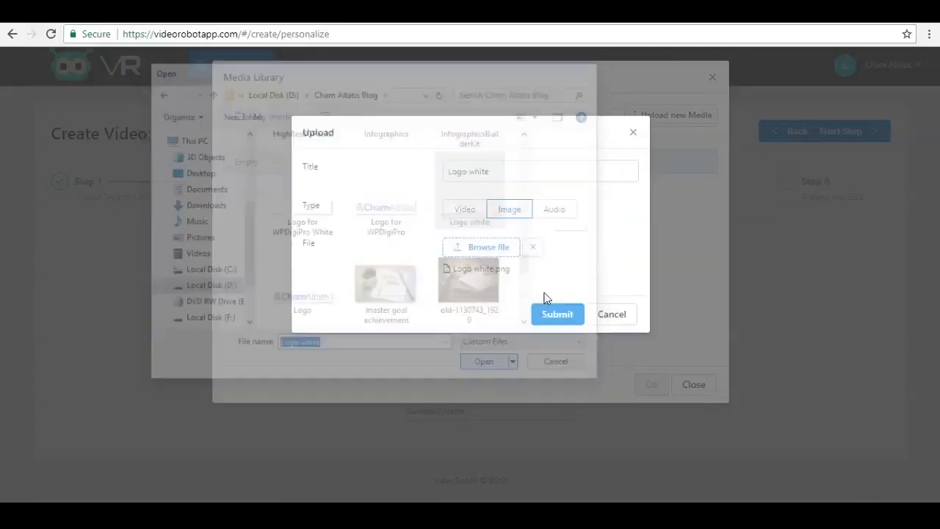
click(558, 315)
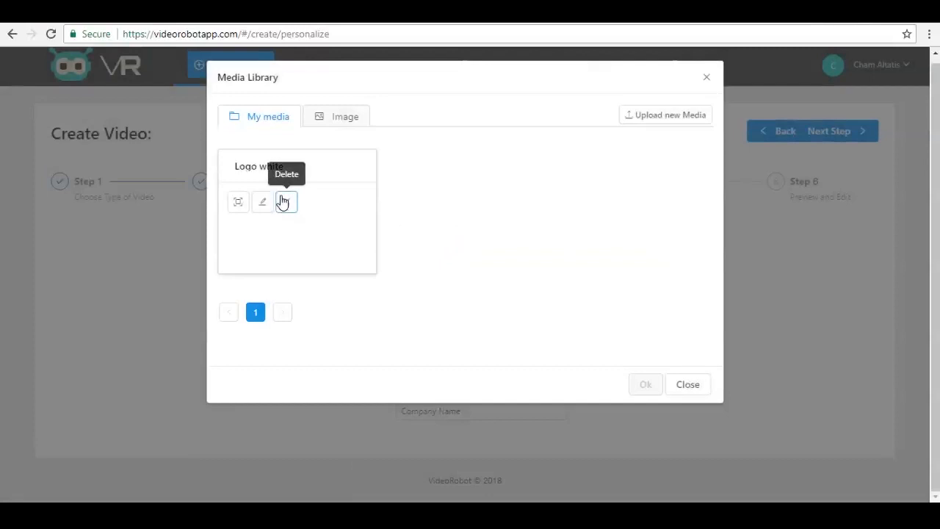
click(334, 232)
click(644, 386)
Browse the background options in the media library and confirm the Dog Training image as the video's background.
scroll(665, 243, down, 1)
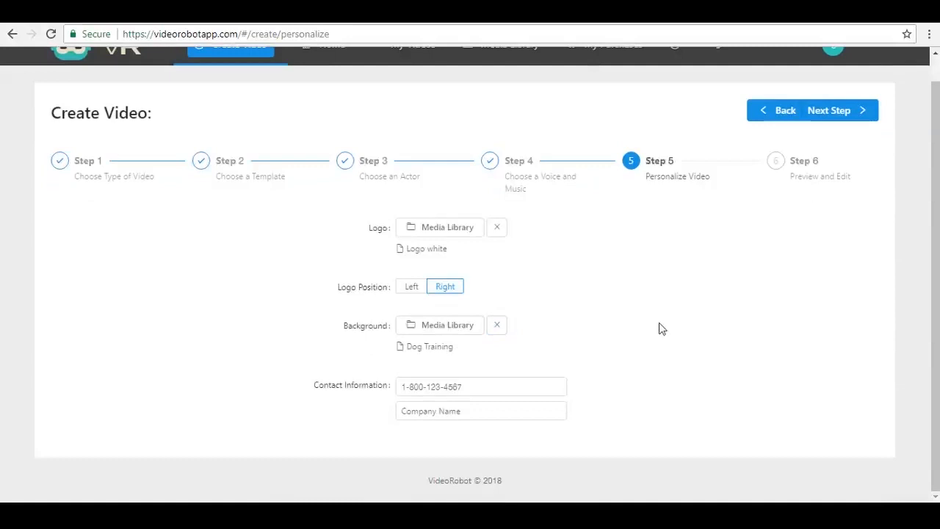
click(449, 327)
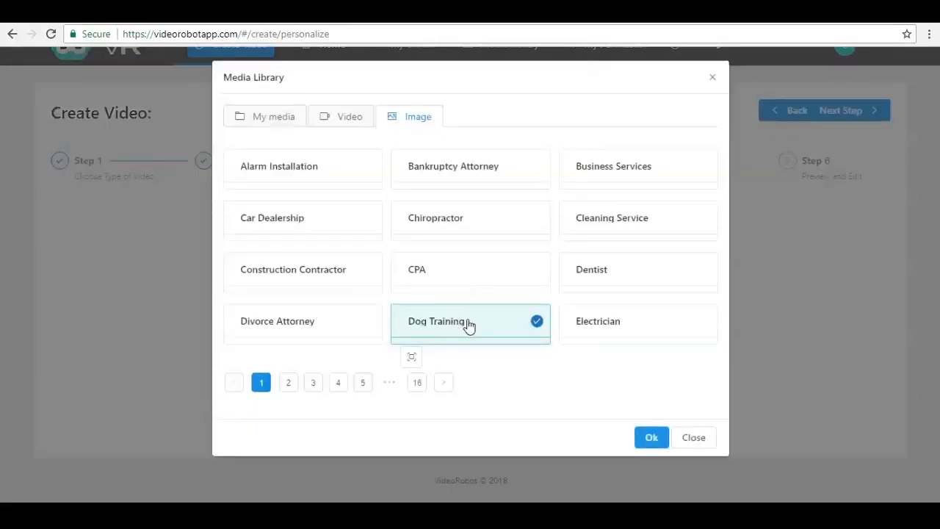
mouse_move(716, 168)
mouse_down()
mouse_move(705, 378)
mouse_move(729, 219)
mouse_move(718, 154)
mouse_up()
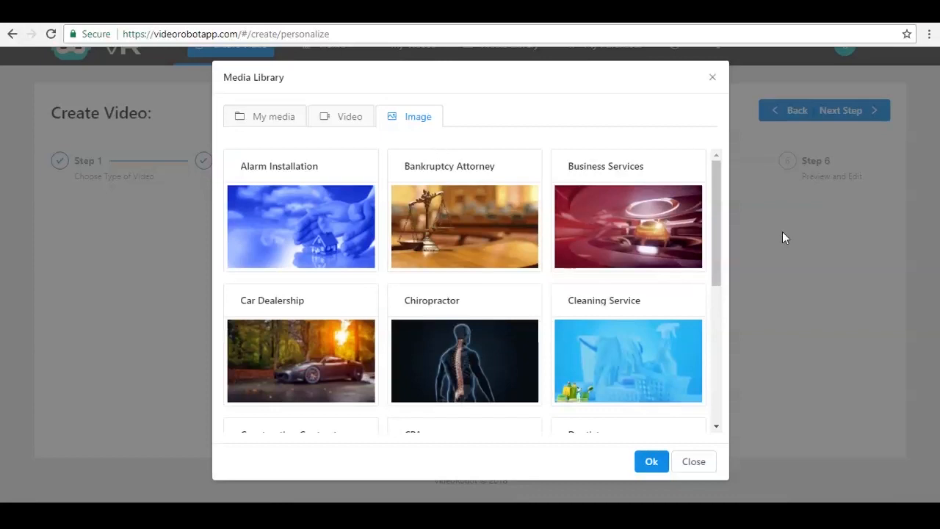
drag(713, 203, 703, 367)
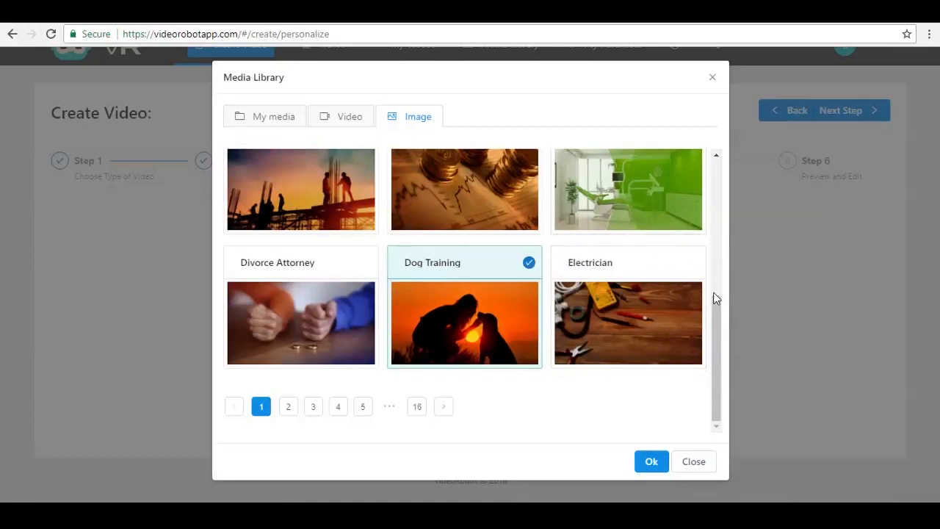
click(279, 120)
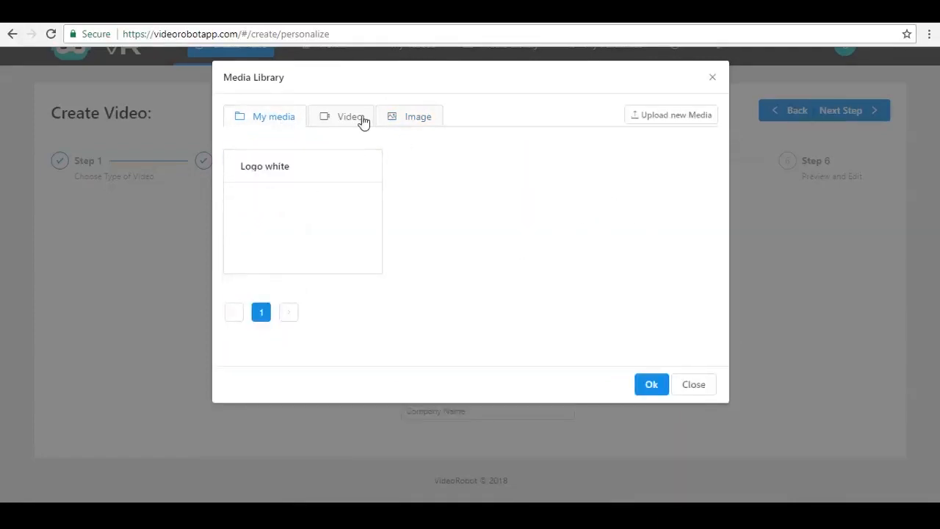
click(395, 118)
drag(705, 196, 701, 355)
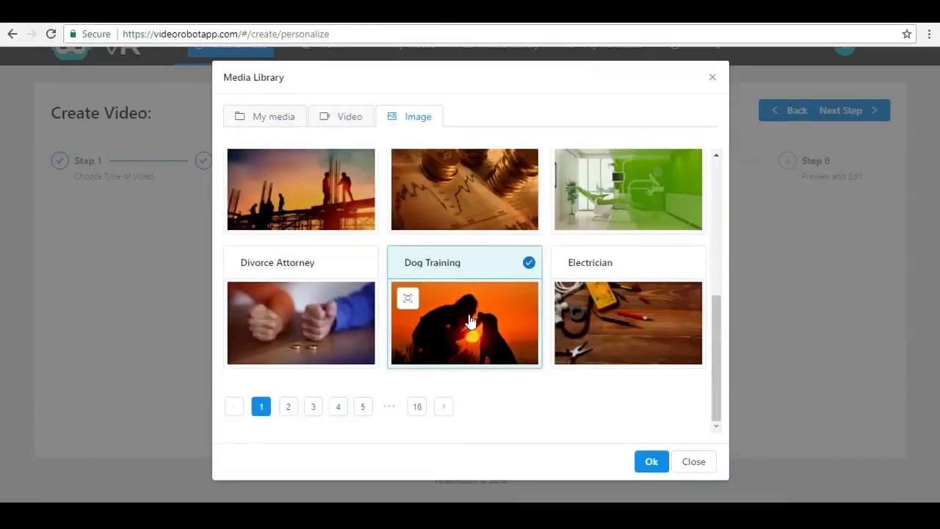
click(653, 463)
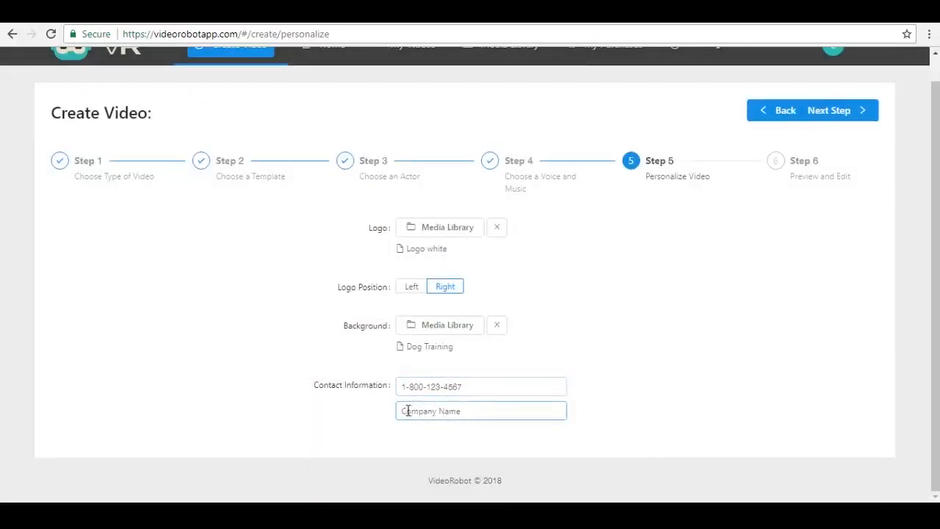
Set the company name in the contact information to Cham Altatis and continue to the Preview and Edit stage.
drag(406, 411, 470, 409)
text(h)
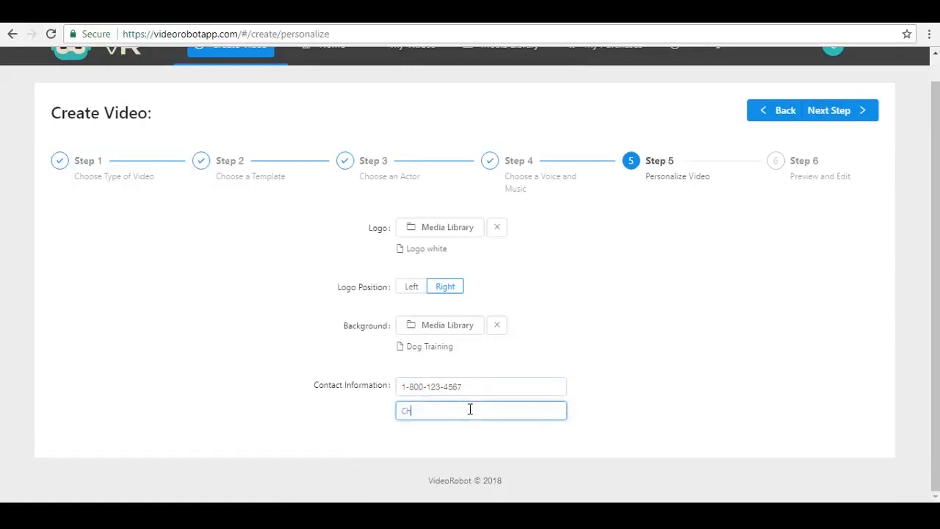
text(am Altatis)
click(830, 111)
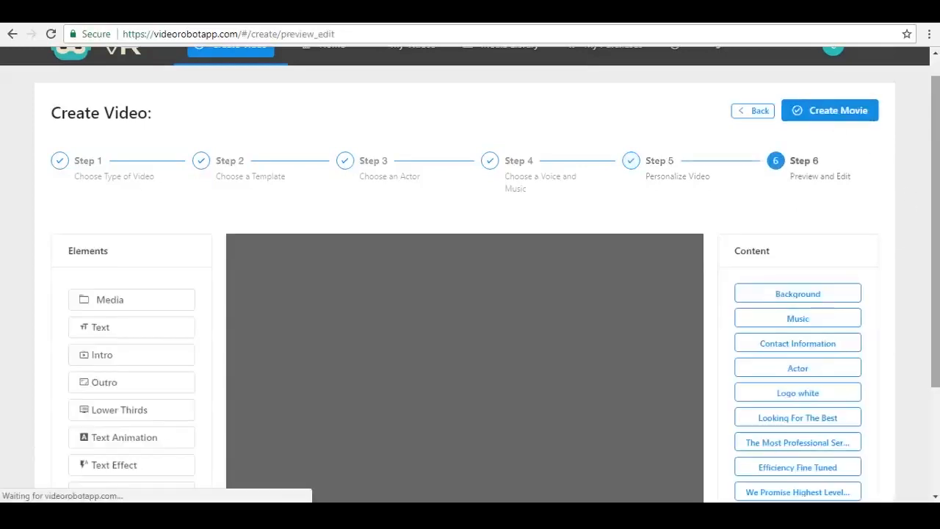
Play the opening part of the assembled dog training video in the preview and pause it.
scroll(444, 321, down, 2)
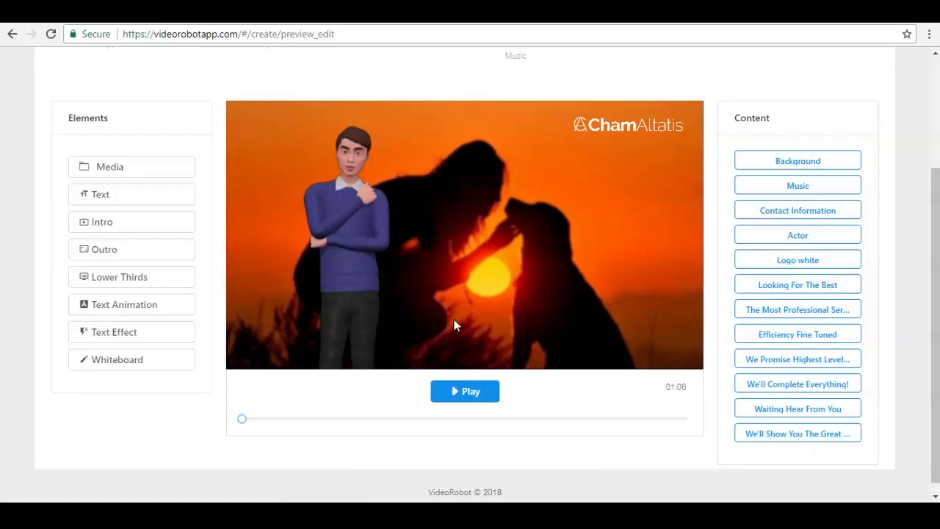
click(466, 393)
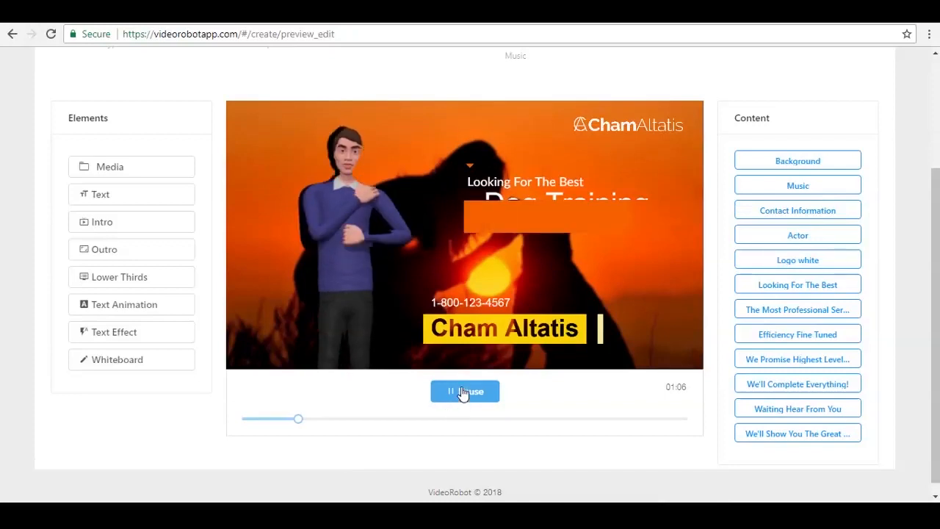
click(463, 393)
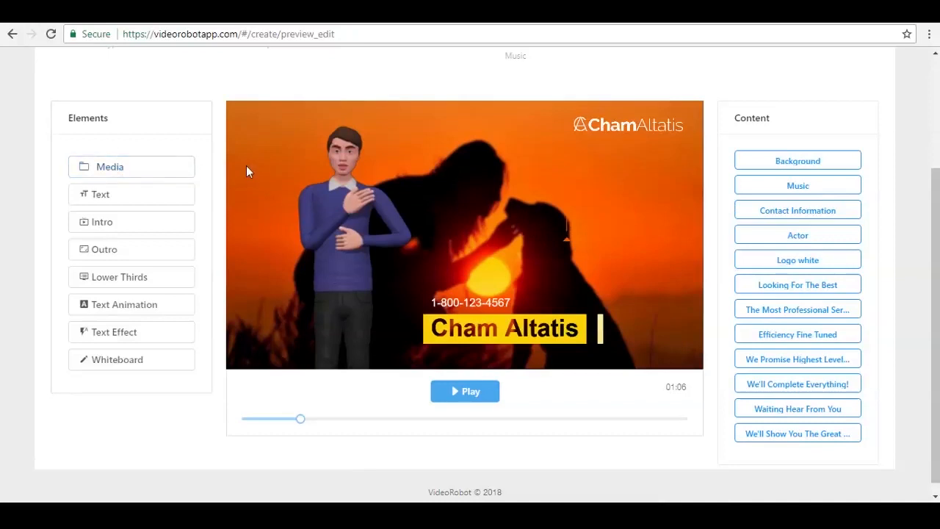
View the media library offered for extra elements, close it, and check the timeline spans of the Background and Music content.
click(120, 171)
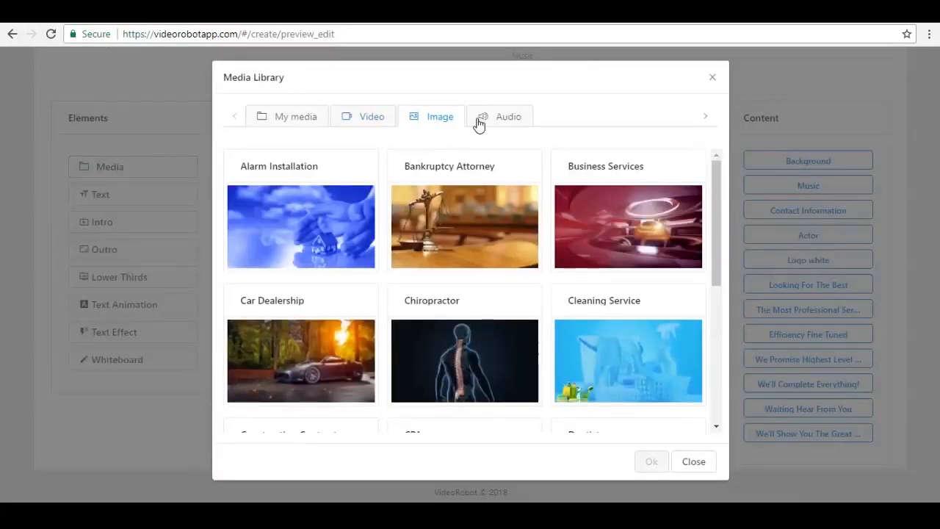
click(712, 81)
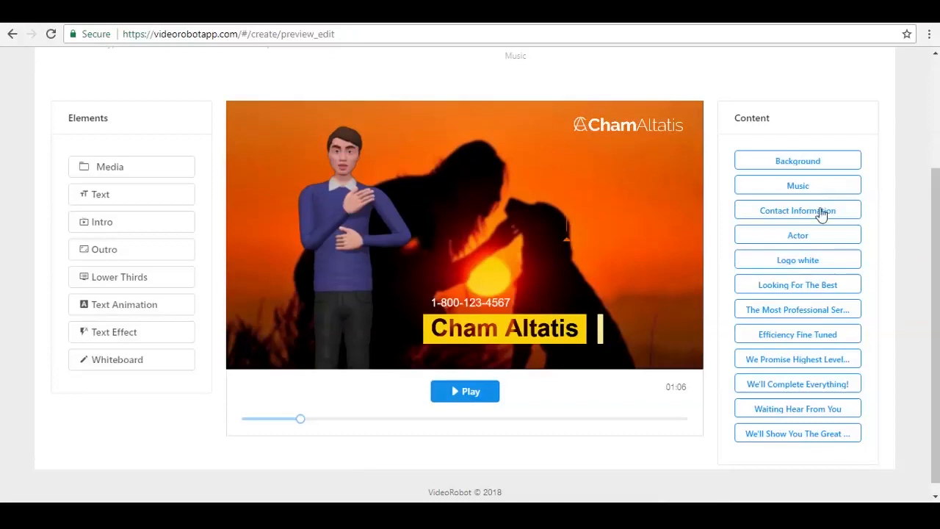
click(796, 164)
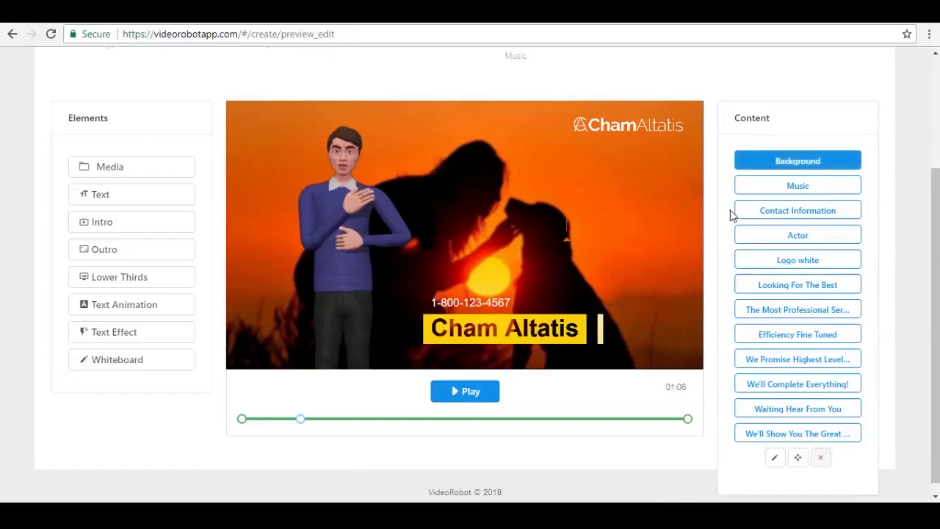
click(818, 189)
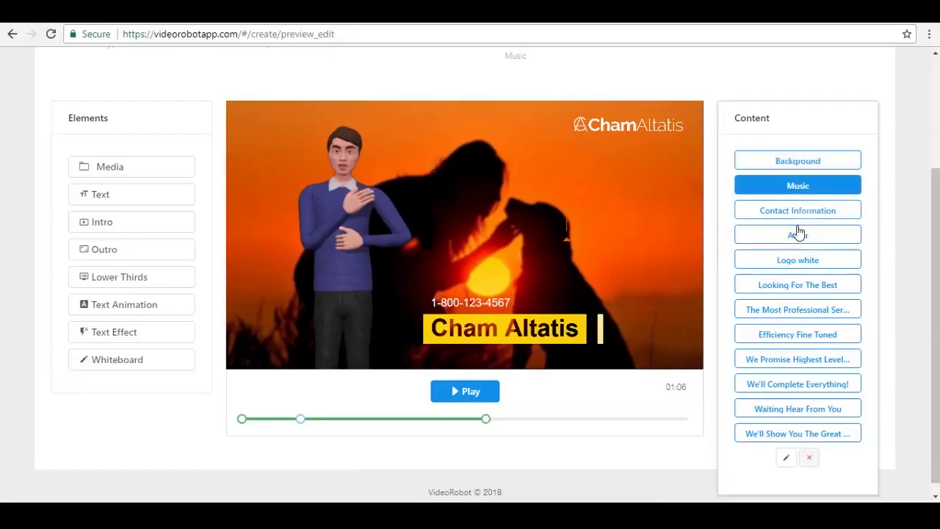
Resume the video preview for a moment with the Music content selected and pause it again.
scroll(932, 274, down, 1)
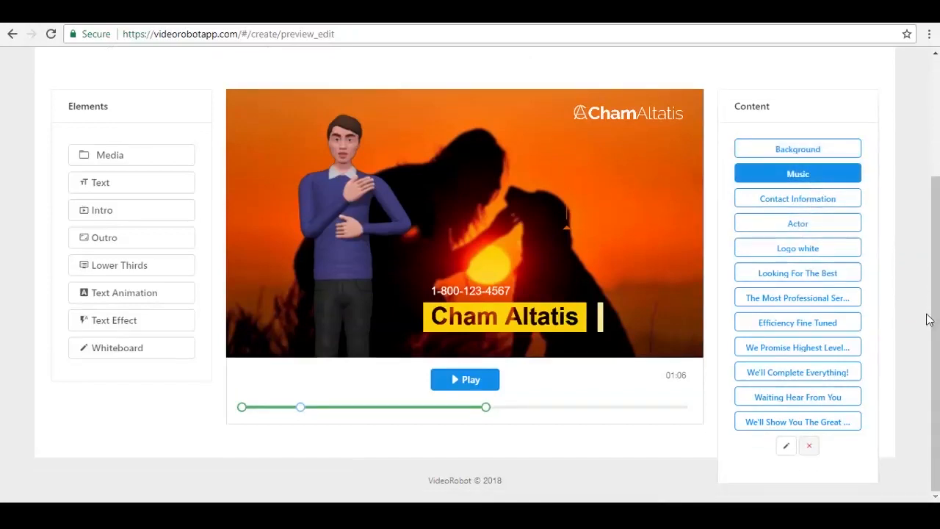
click(467, 380)
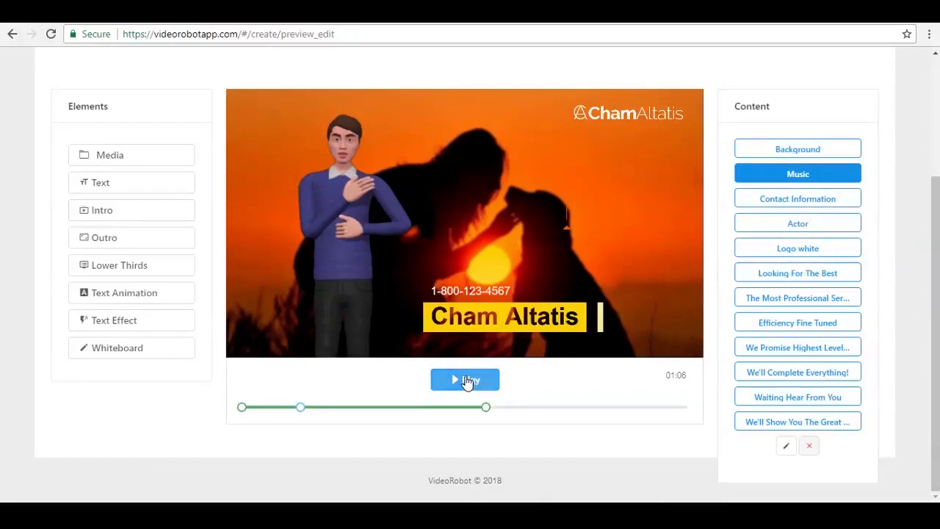
click(467, 381)
click(459, 386)
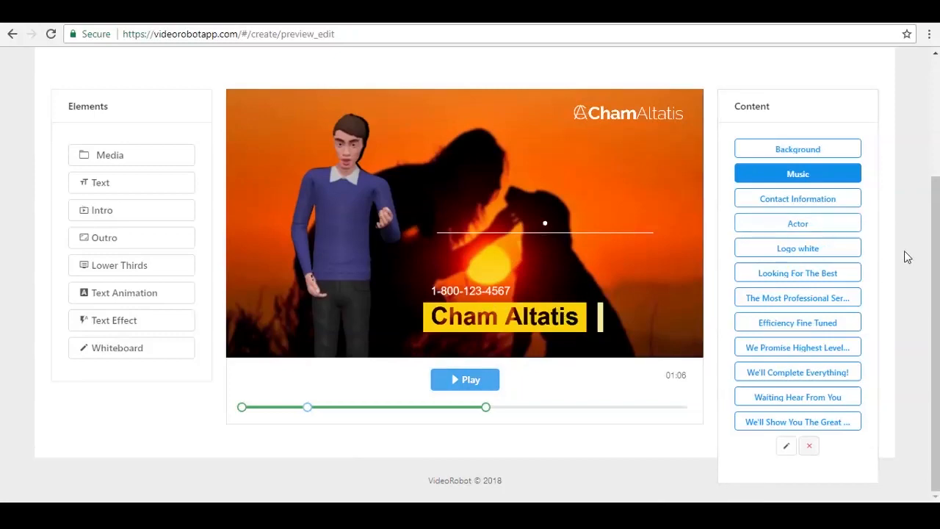
mouse_move(937, 241)
mouse_down()
mouse_move(937, 117)
mouse_move(928, 264)
mouse_move(924, 125)
mouse_move(925, 249)
mouse_up()
drag(935, 213, 936, 296)
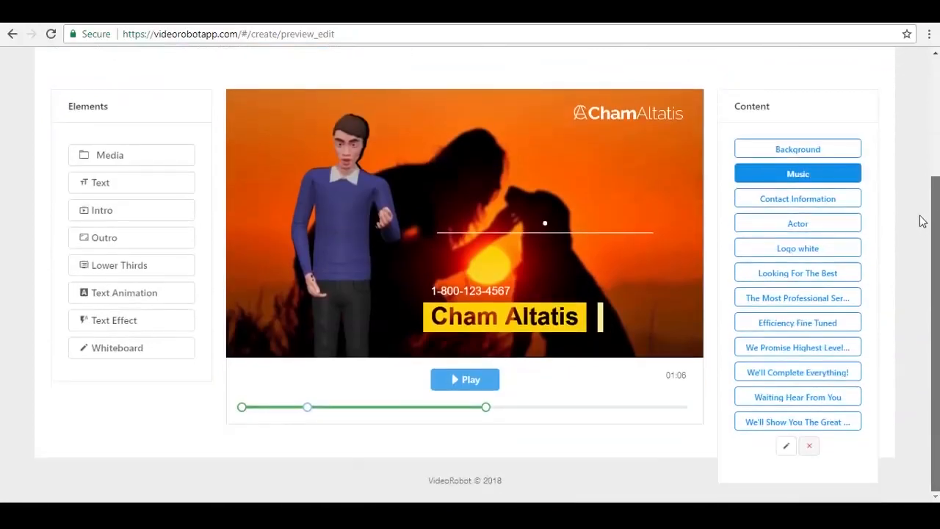
Title the movie Dog Training, try to enable the social media GIF file, and submit it as a 720p HD MP4.
scroll(922, 222, up, 3)
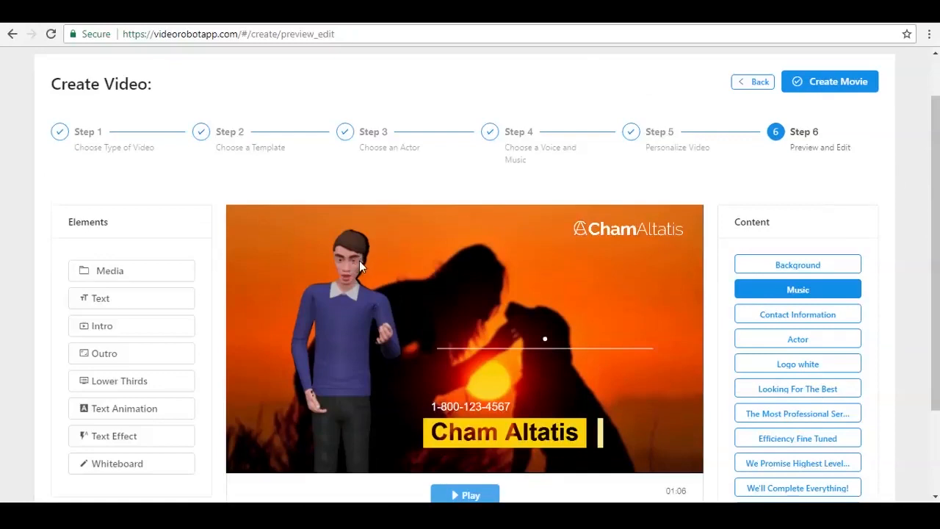
click(830, 82)
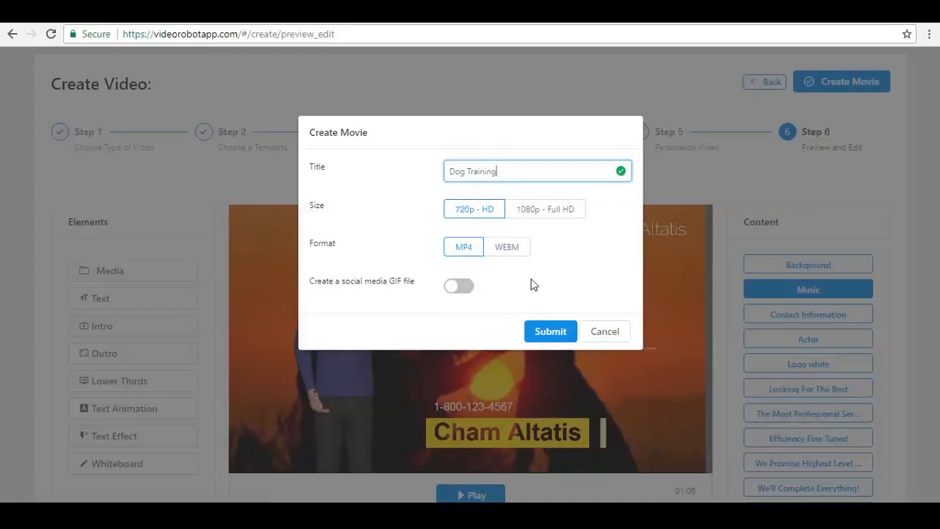
click(467, 290)
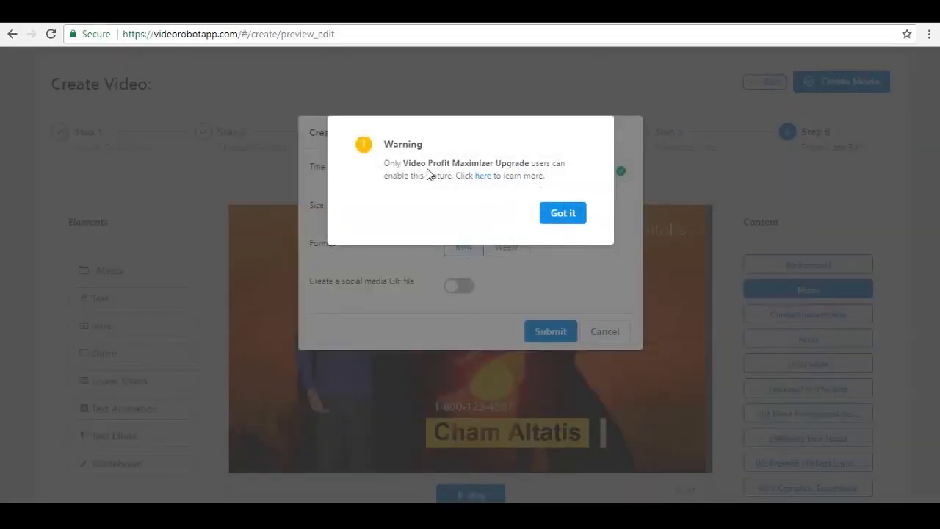
click(560, 213)
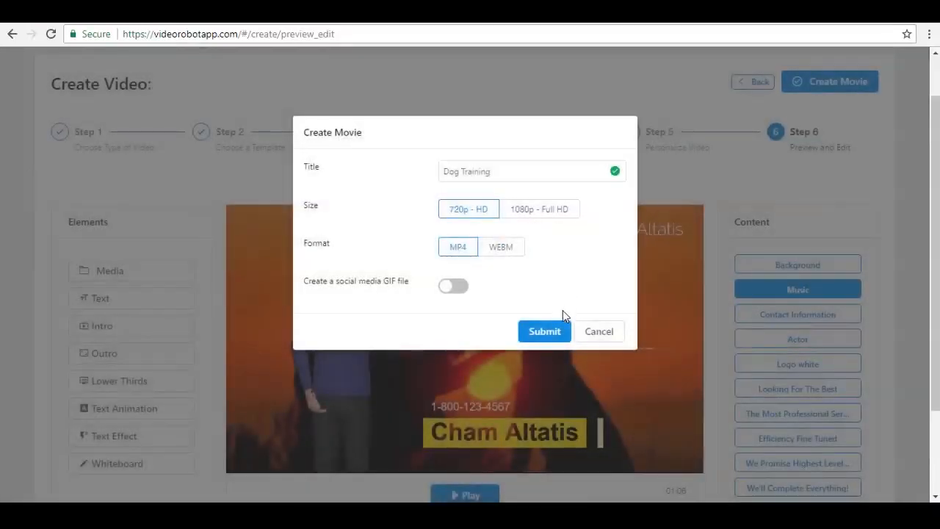
click(544, 332)
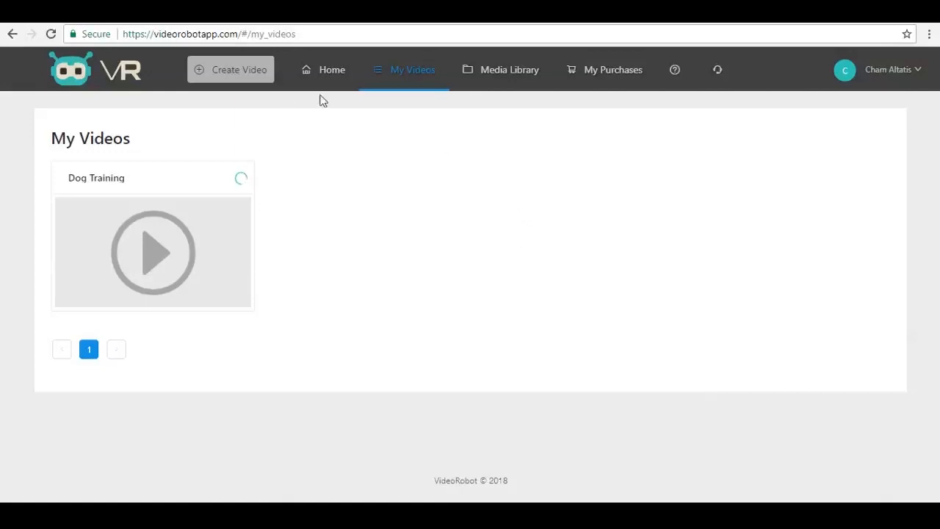
Start a new video of the Kinetic Animation Templates type and continue to the template stage.
click(233, 70)
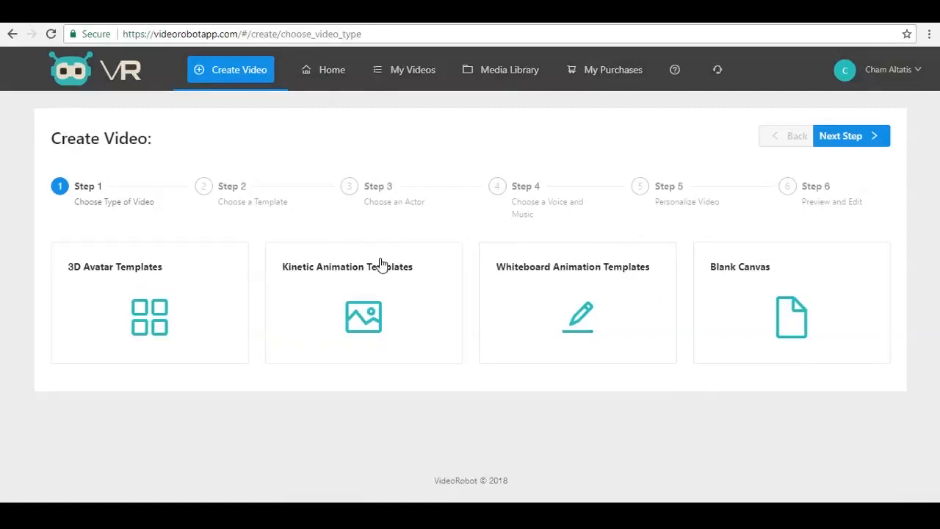
click(362, 292)
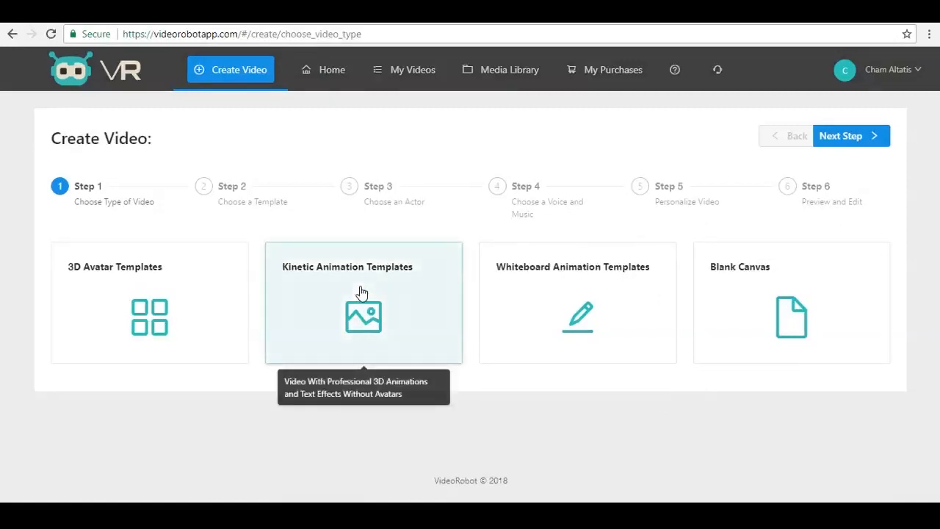
click(835, 138)
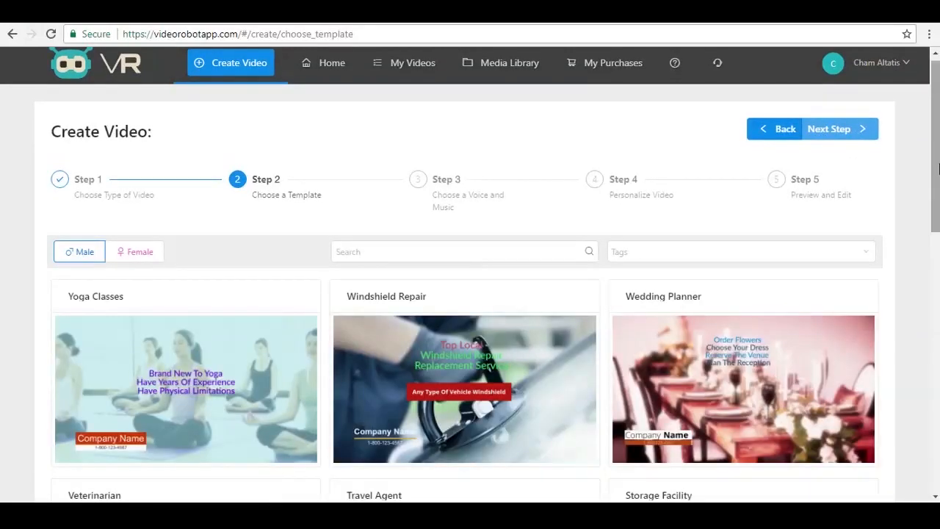
Choose the Yoga Classes template and continue to the voice and music stage.
drag(938, 169, 930, 227)
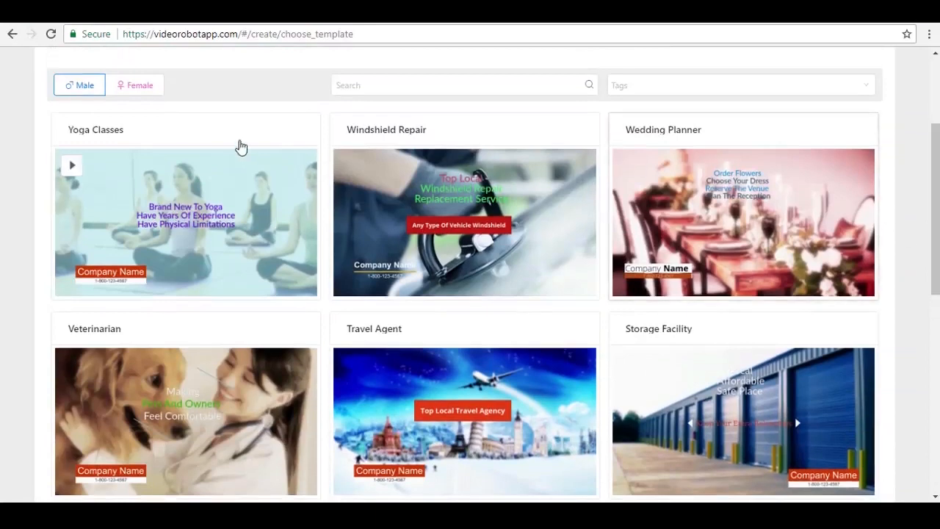
click(189, 197)
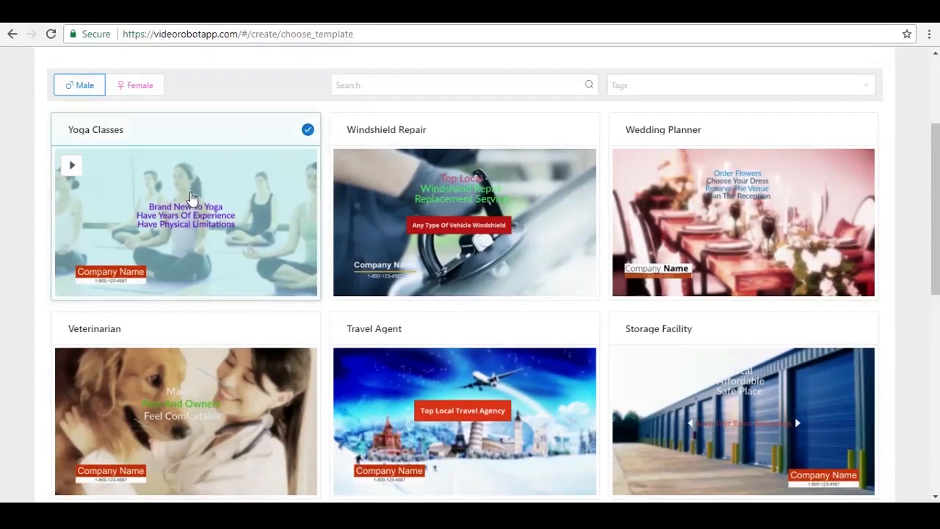
scroll(936, 189, up, 5)
click(841, 136)
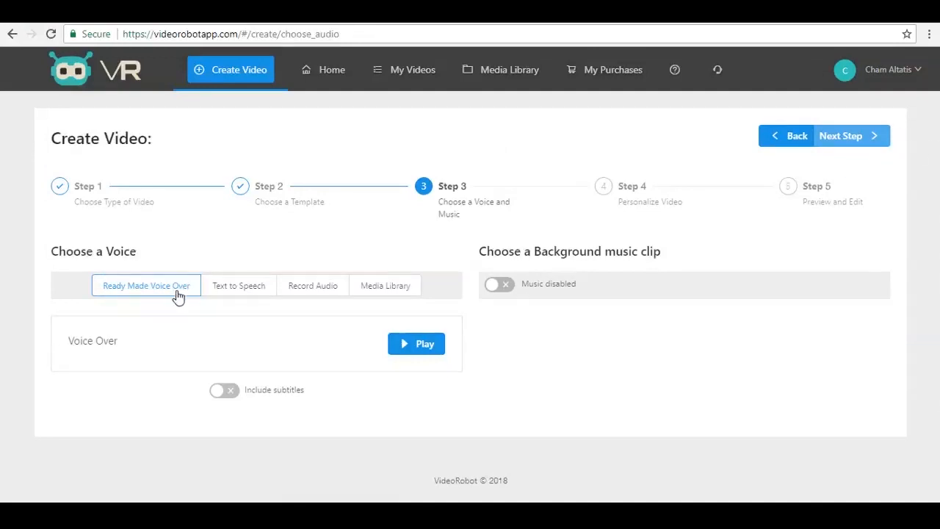
Keep the ready-made voice-over and the default personalization settings, and continue to the Preview and Edit stage of the yoga video.
click(850, 139)
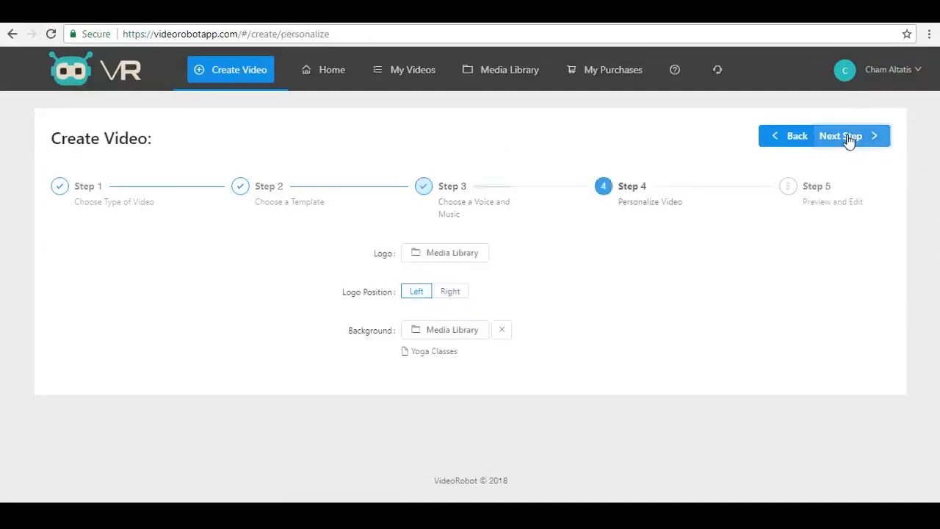
click(438, 256)
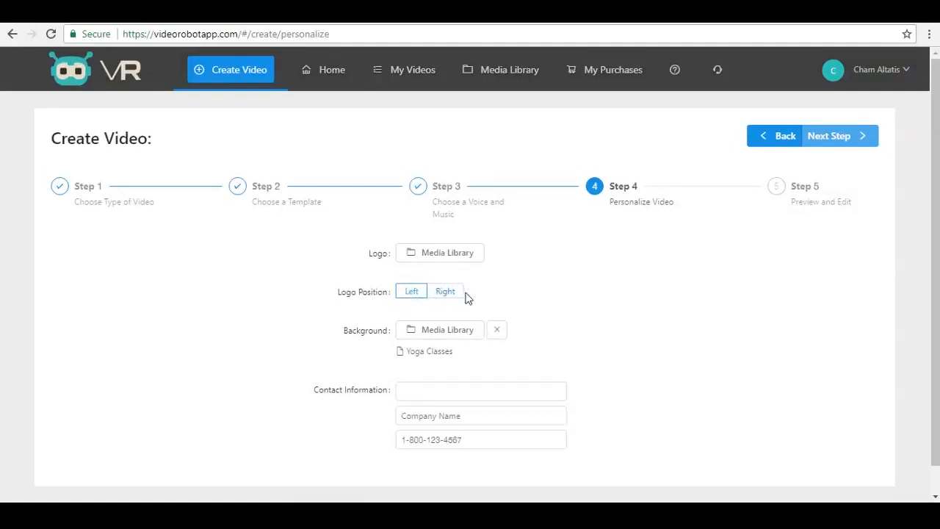
scroll(932, 283, down, 1)
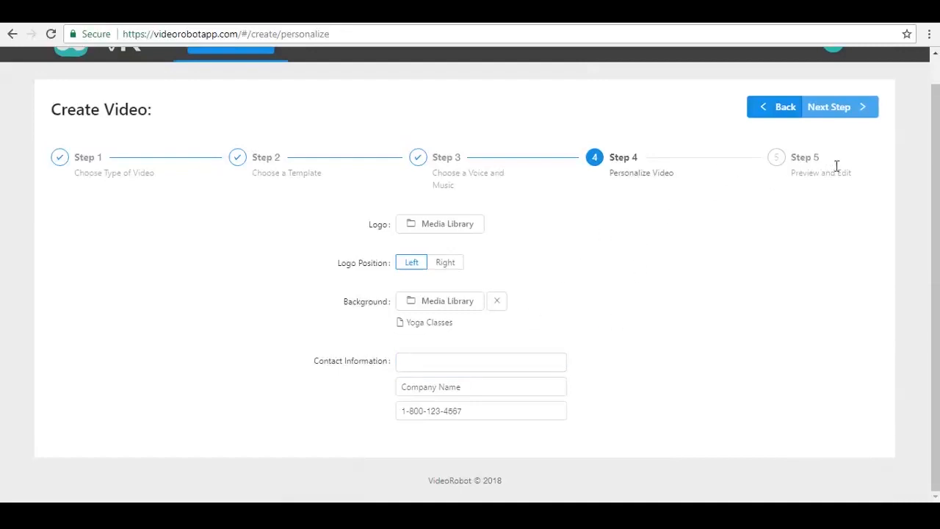
click(837, 110)
scroll(723, 284, down, 2)
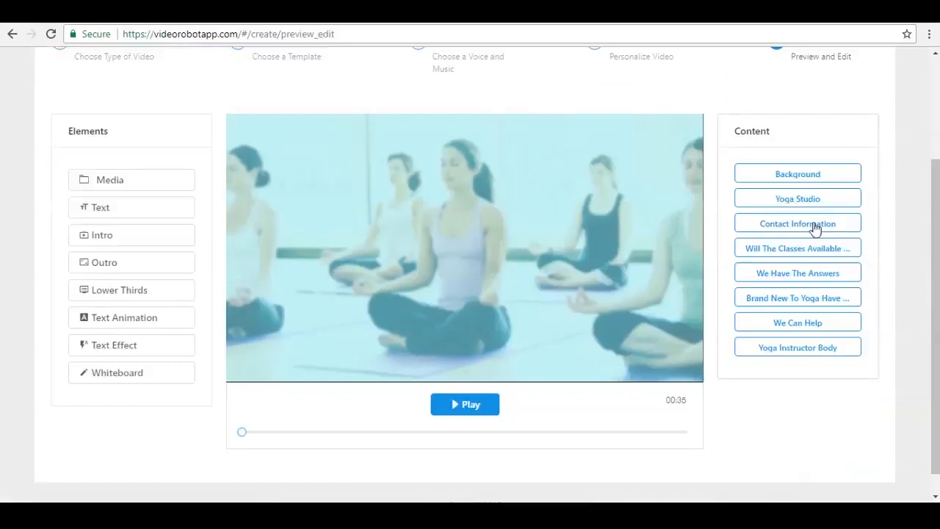
Play the opening of the yoga video, pause it, and examine the scenes of its background, text and contact elements.
click(471, 413)
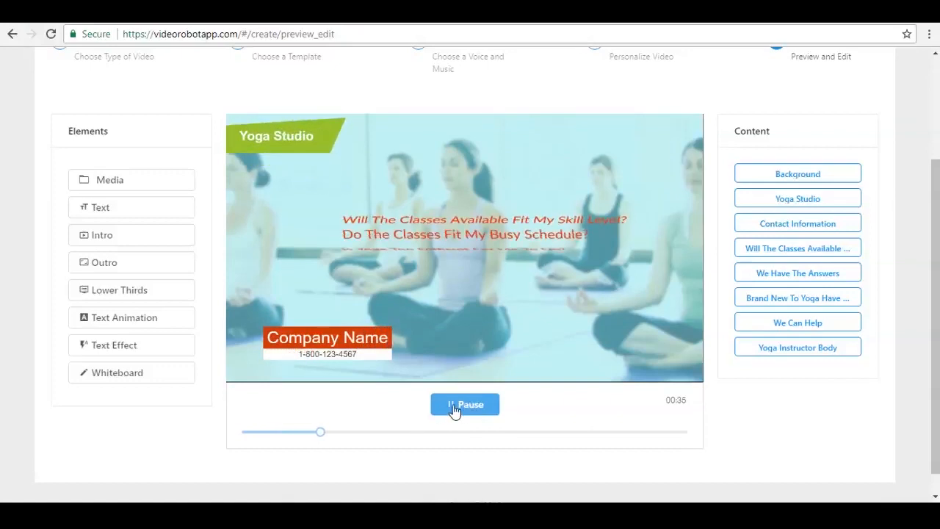
click(461, 409)
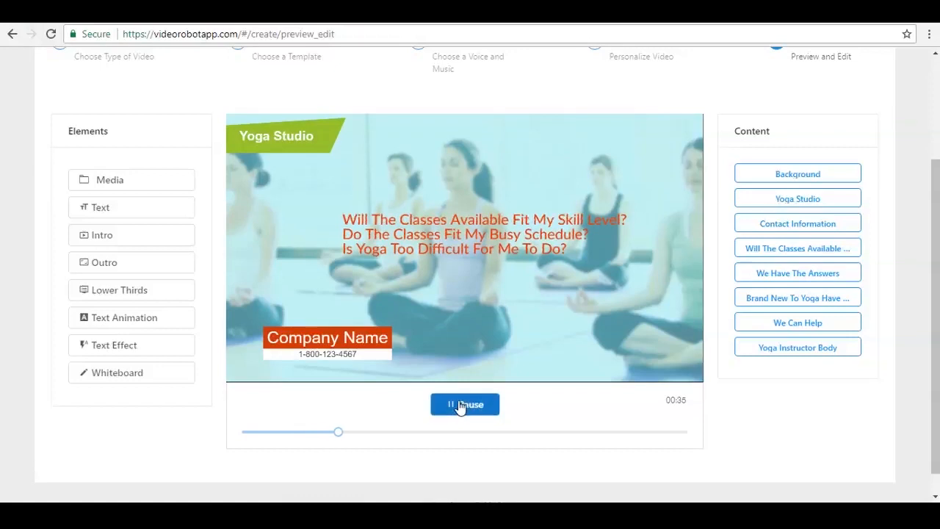
click(781, 204)
click(800, 224)
click(799, 250)
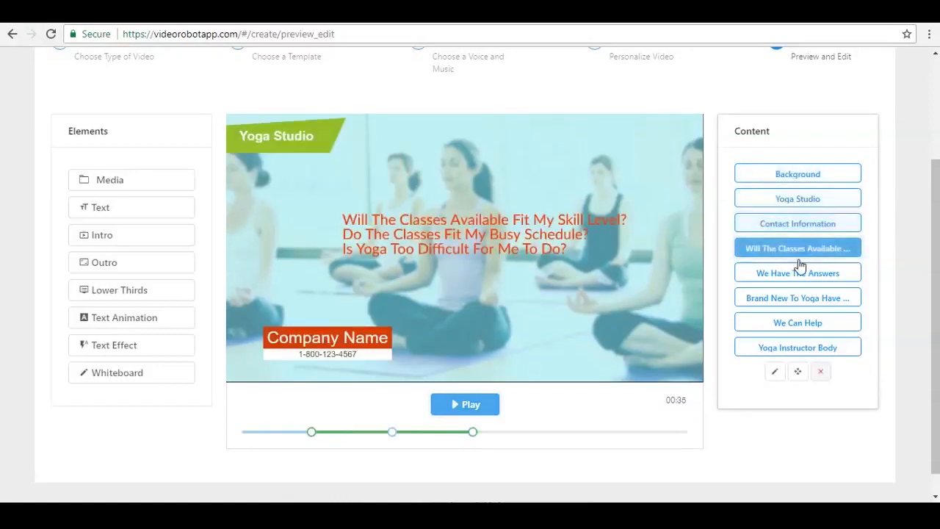
click(797, 298)
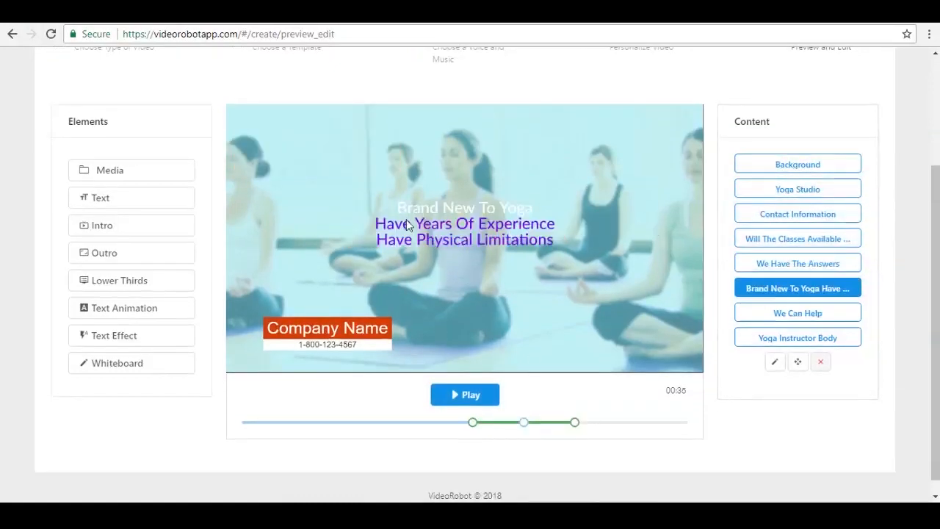
click(797, 163)
click(806, 189)
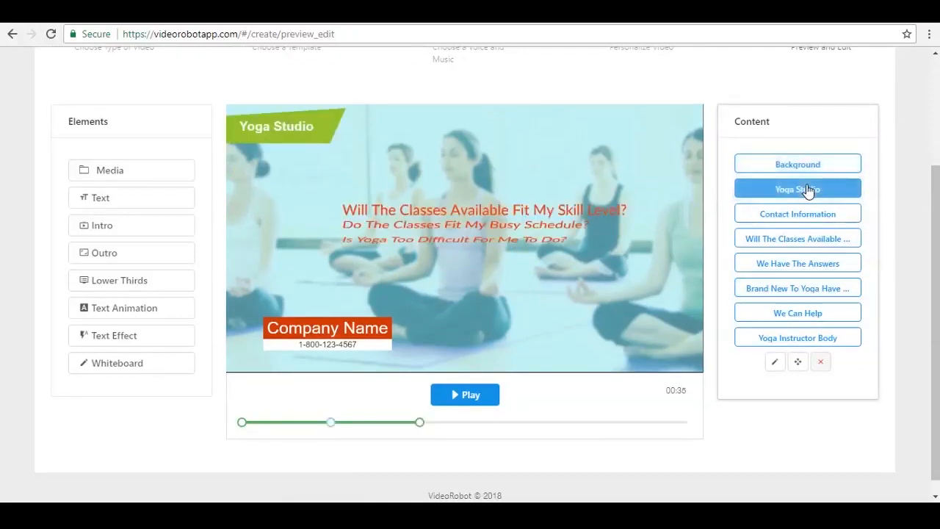
click(813, 219)
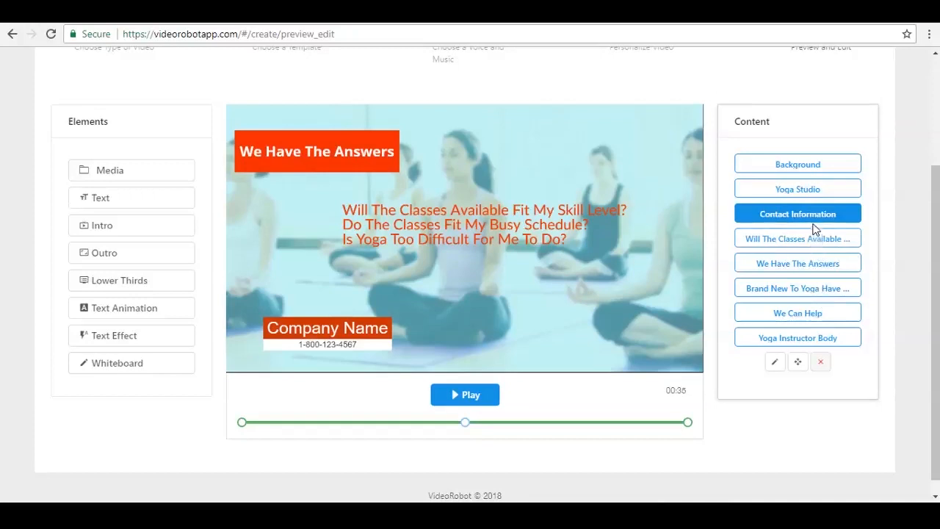
Look through the replacement images offered for the Background element, and close the library without choosing one.
click(802, 164)
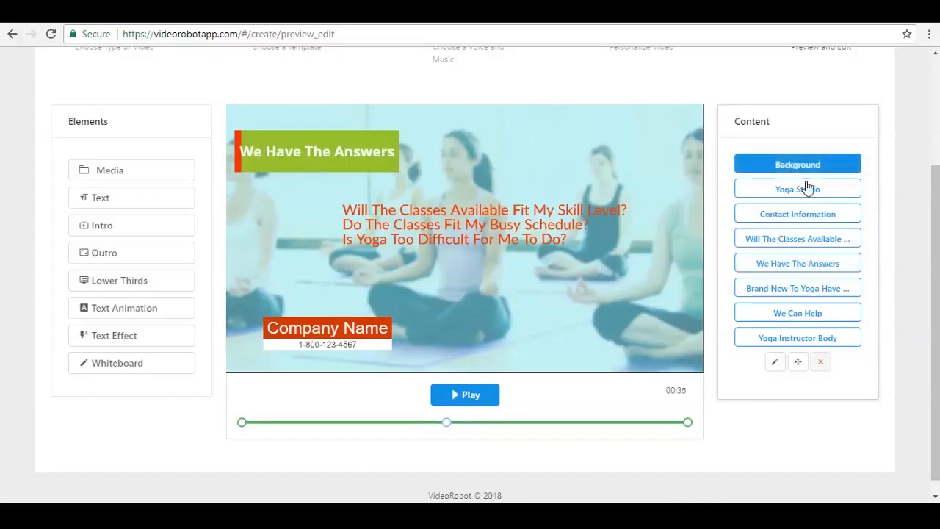
click(776, 362)
mouse_move(714, 186)
mouse_down()
mouse_move(706, 338)
mouse_move(705, 185)
mouse_up()
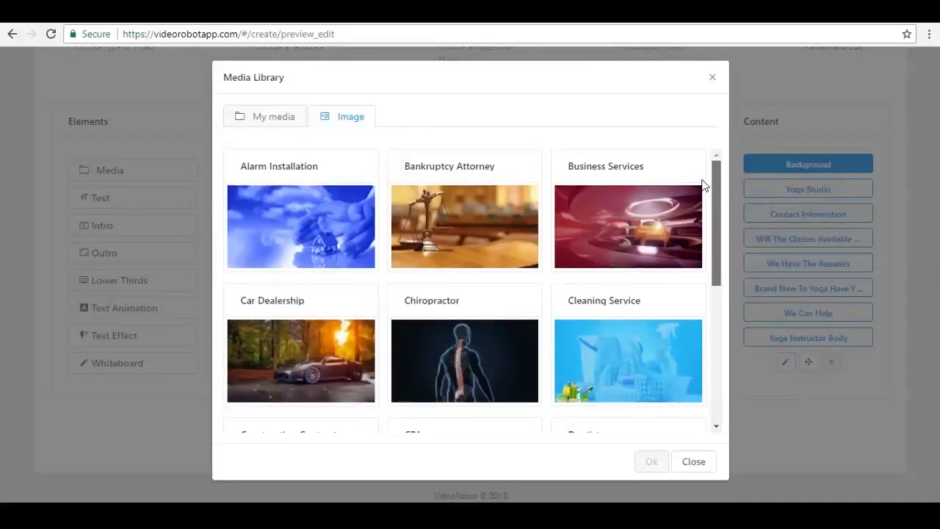
click(714, 77)
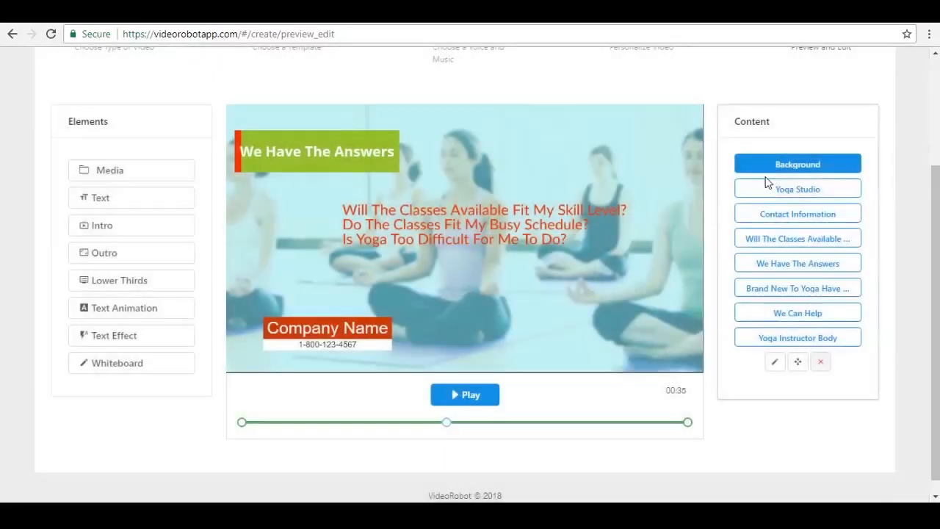
Examine the text and color properties of the Yoga Studio text animation, and cancel without changing them.
click(823, 194)
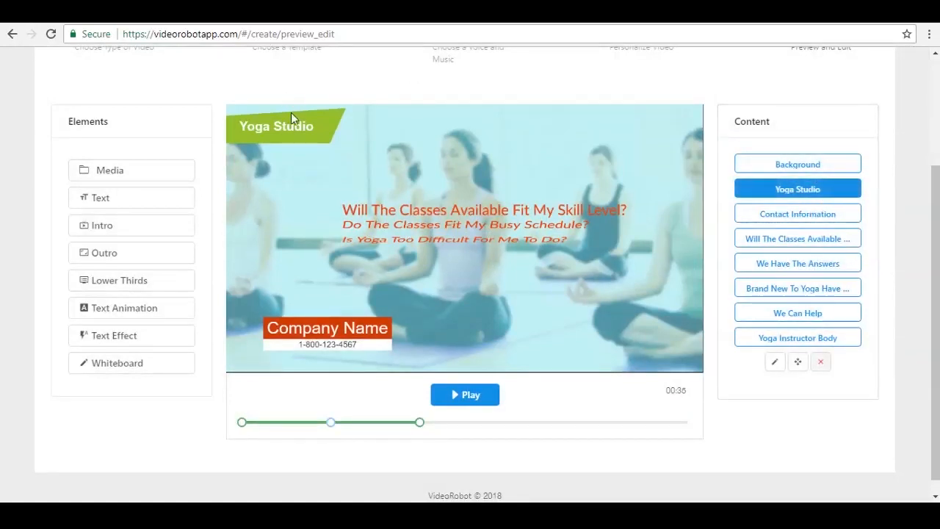
click(775, 362)
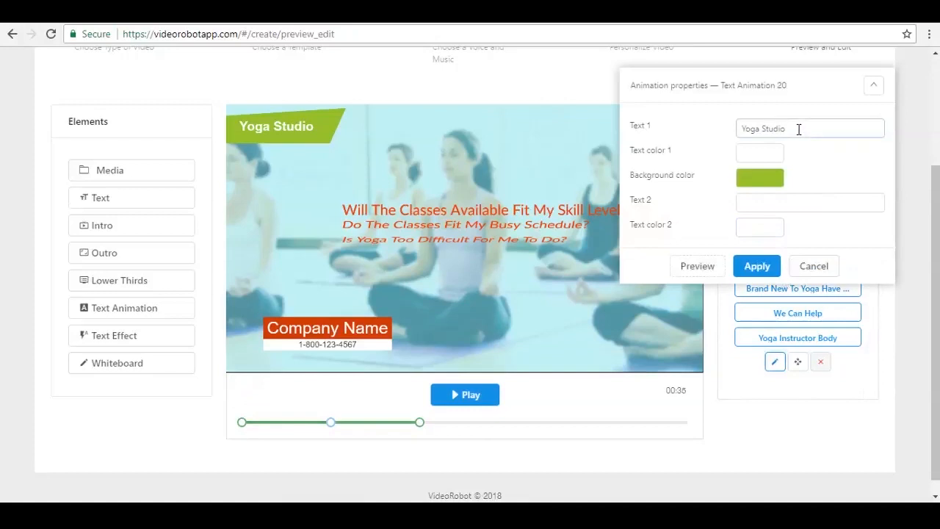
drag(798, 127, 740, 128)
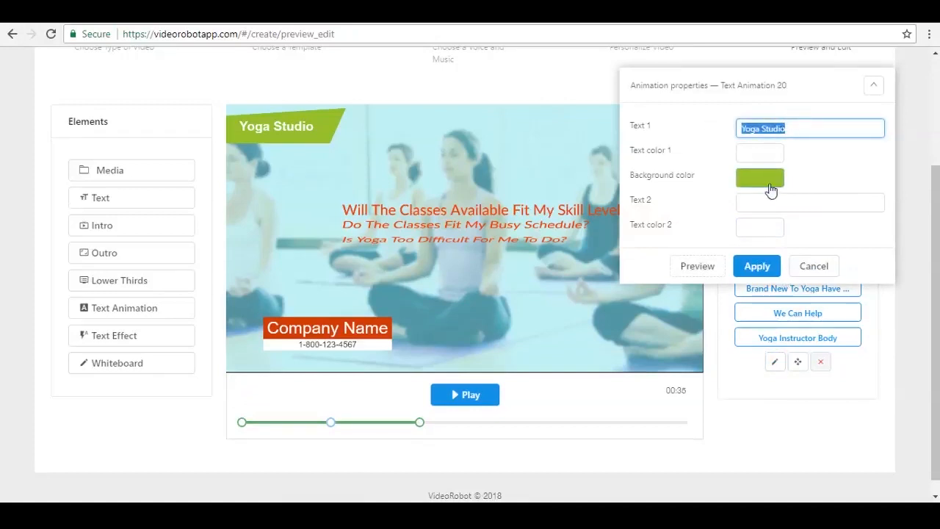
click(814, 270)
Examine the scenes of the Yoga Studio, Brand New To Yoga and Yoga Instructor Body elements.
click(783, 193)
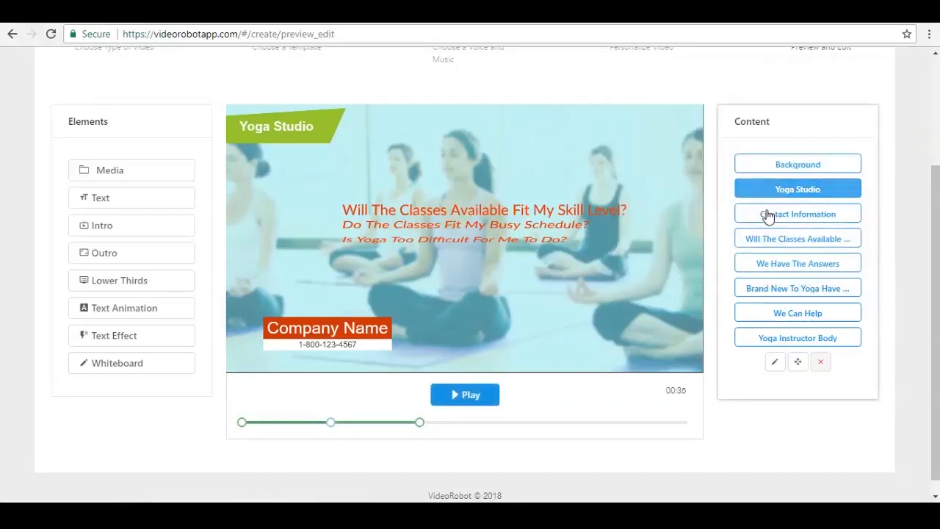
click(798, 288)
click(797, 340)
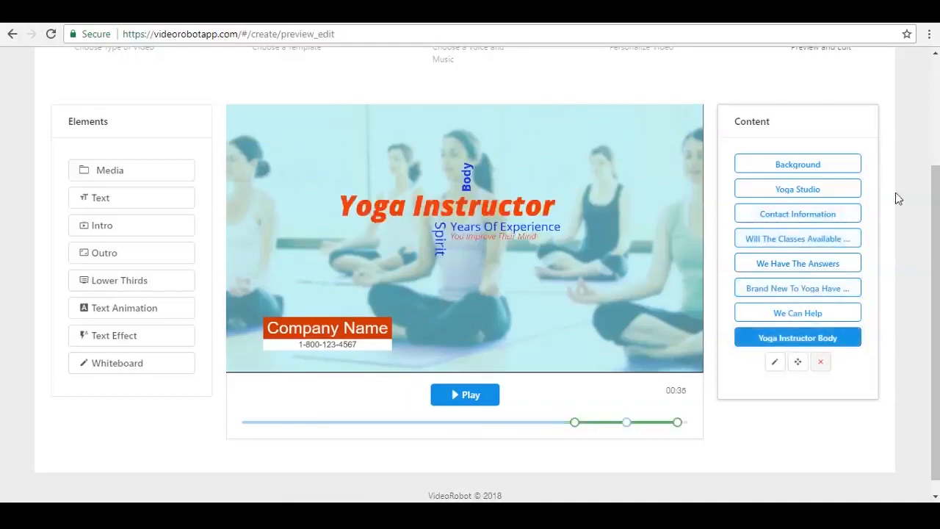
Leave the yoga video for the Home page, accepting the loss of its data.
scroll(927, 205, up, 3)
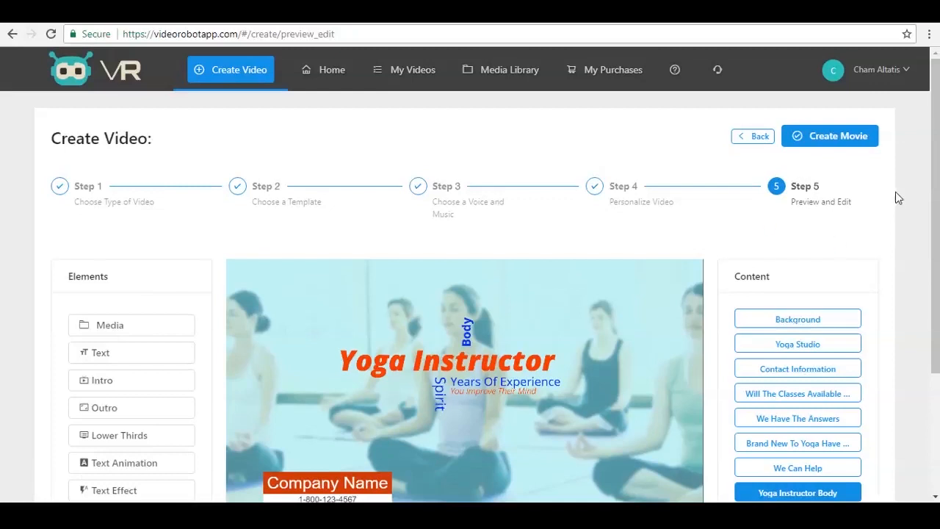
click(815, 138)
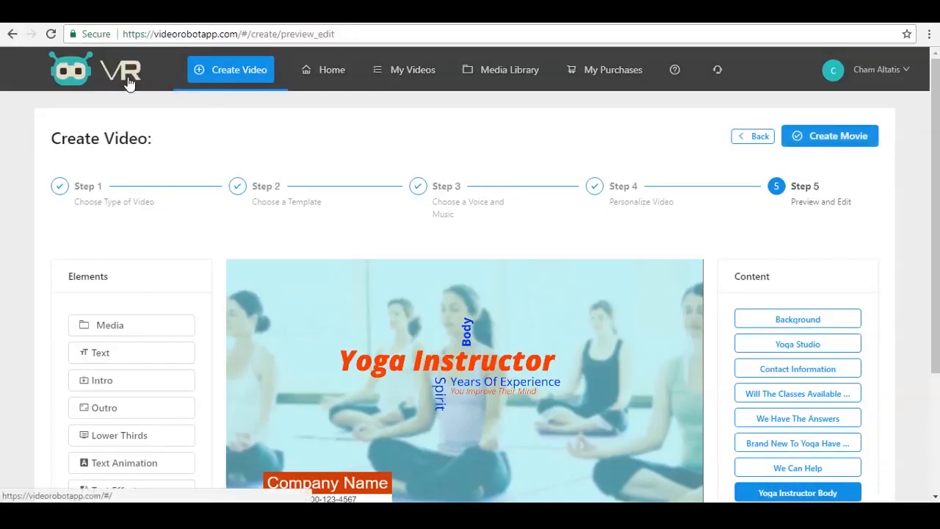
click(321, 73)
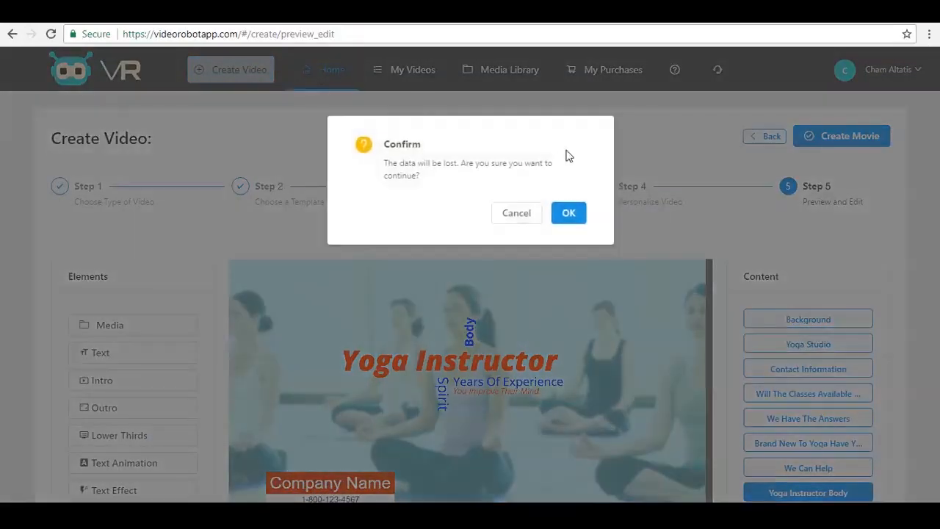
click(573, 217)
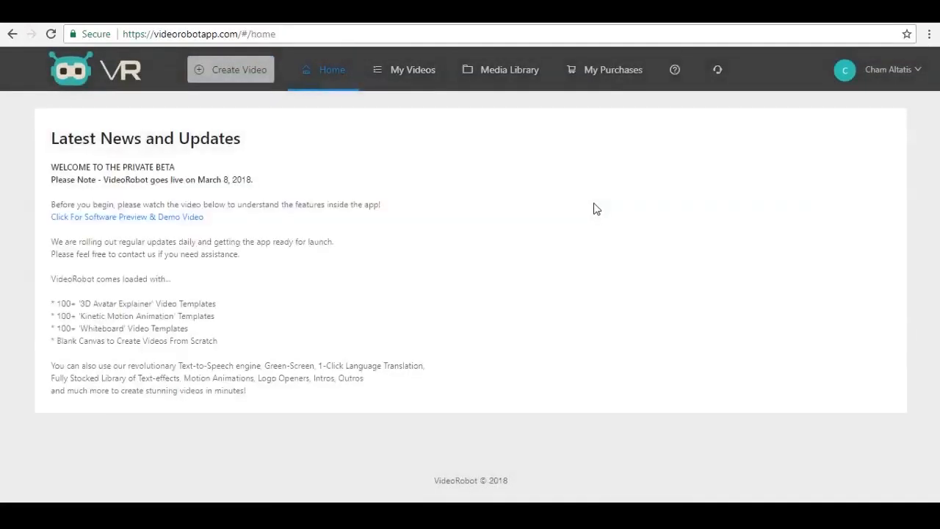
Start a new video of the Whiteboard Animation Templates type and continue to the template stage.
click(232, 70)
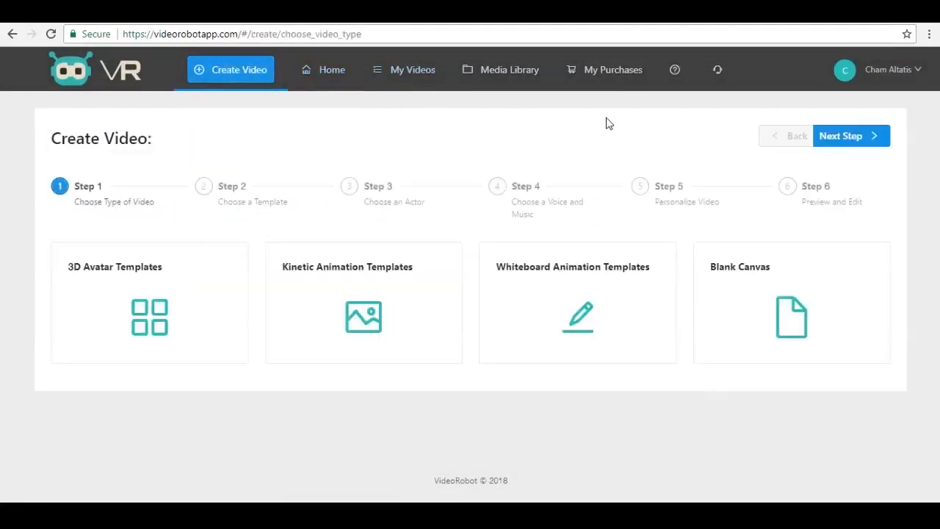
click(615, 292)
click(836, 146)
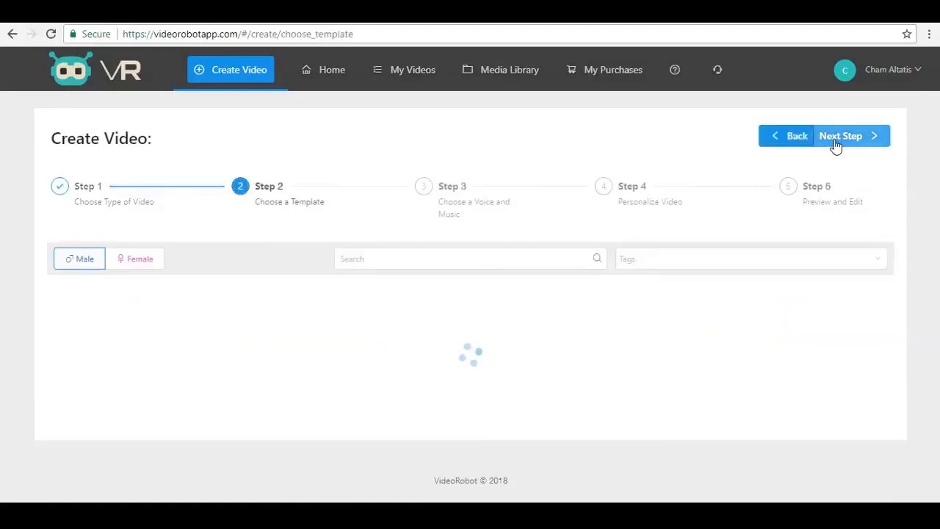
Browse the whiteboard templates and choose the Insurance Agent template.
scroll(927, 250, down, 4)
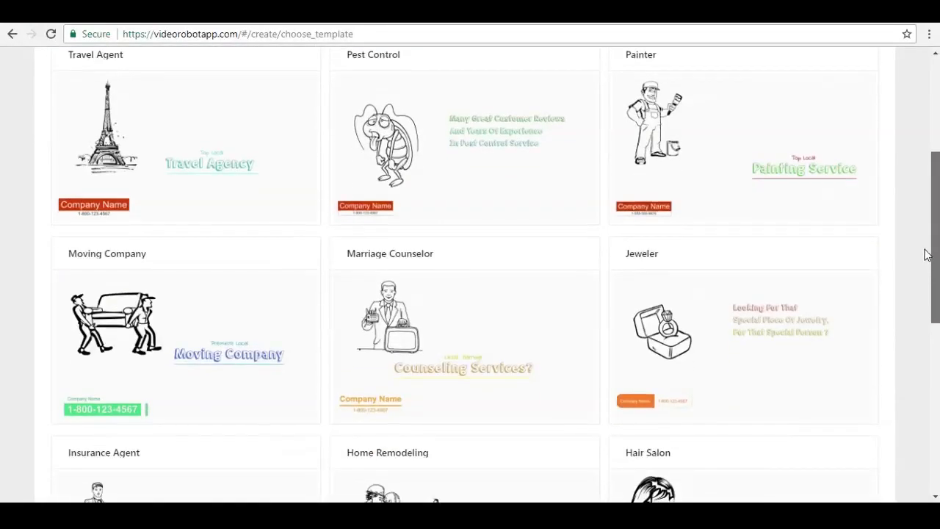
scroll(931, 300, down, 4)
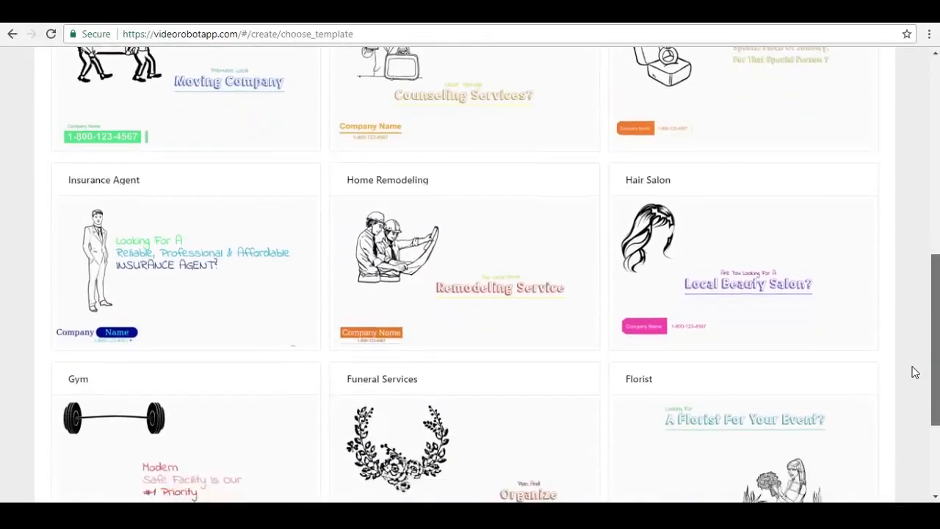
scroll(909, 390, down, 2)
scroll(923, 386, up, 3)
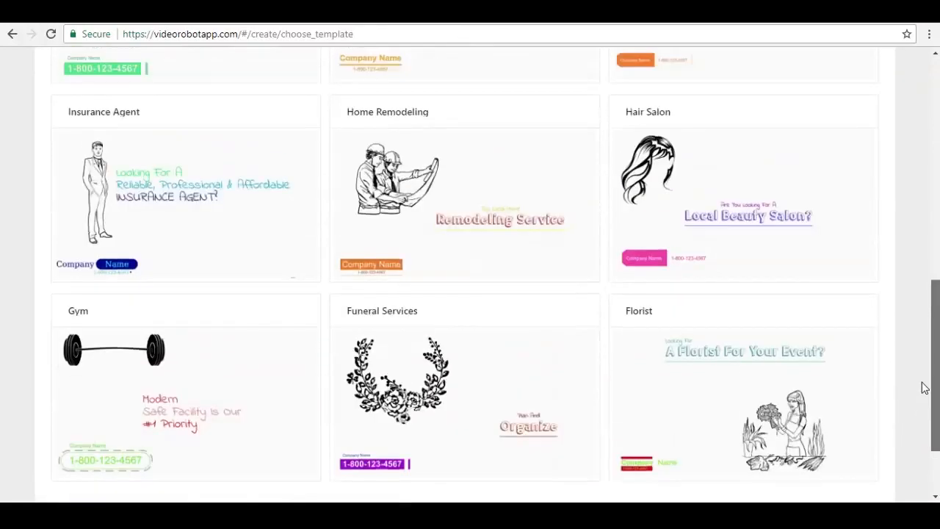
scroll(918, 330, up, 3)
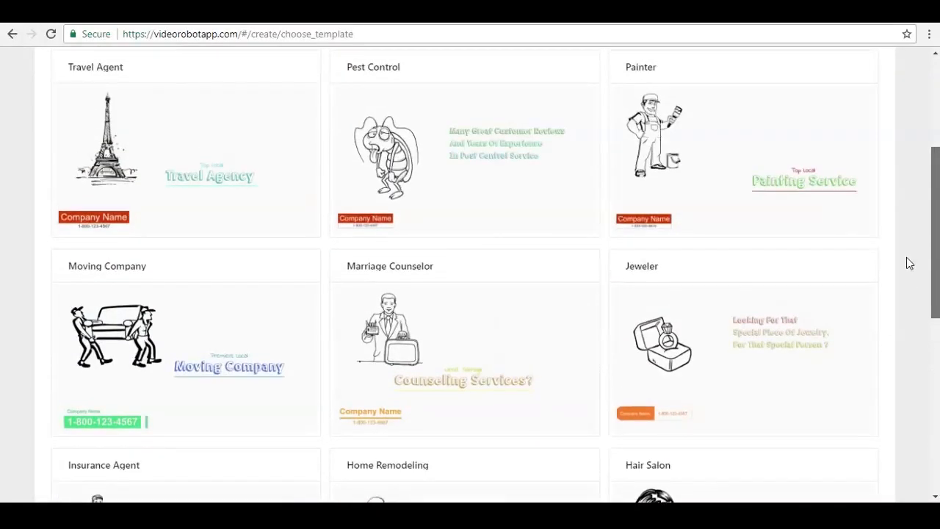
scroll(906, 323, down, 3)
scroll(905, 357, down, 1)
click(177, 233)
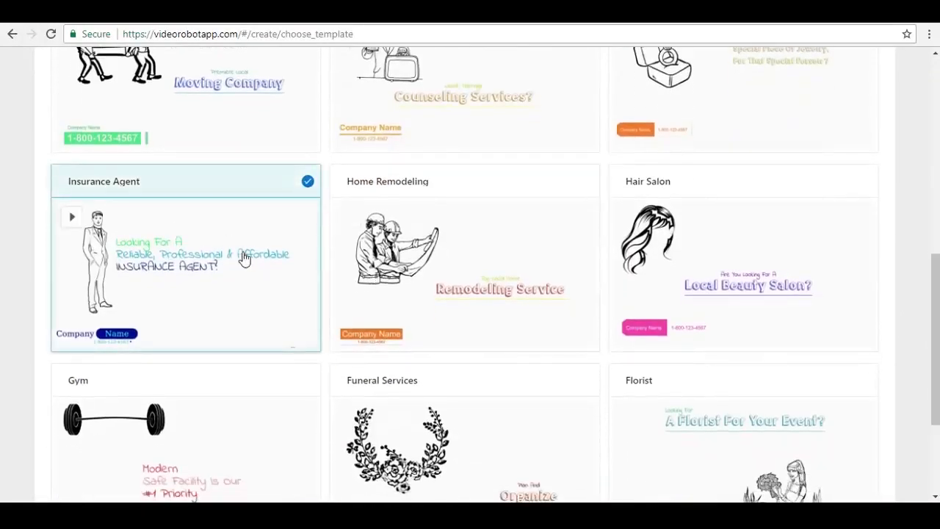
drag(935, 294, 936, 108)
Continue to the Preview and Edit stage, keeping the ready-made voice-over, disabled music and default personalization settings.
click(836, 111)
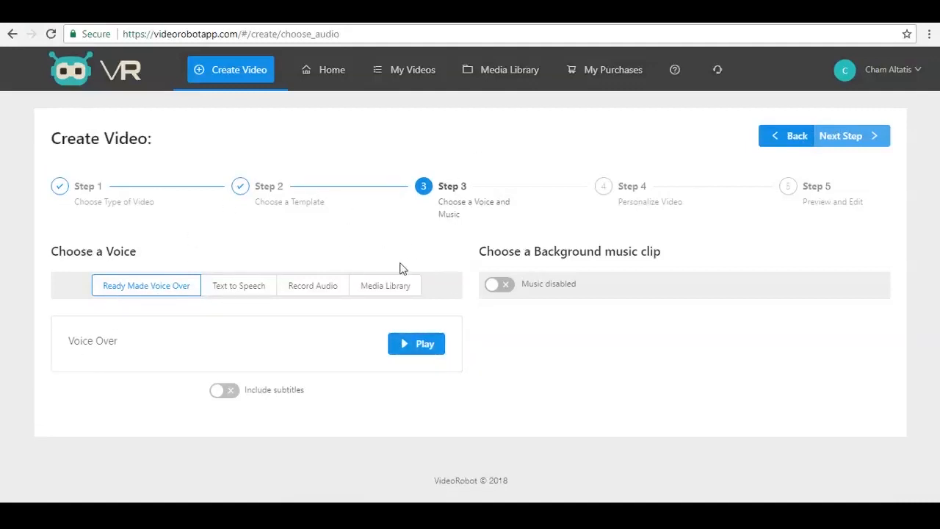
click(856, 145)
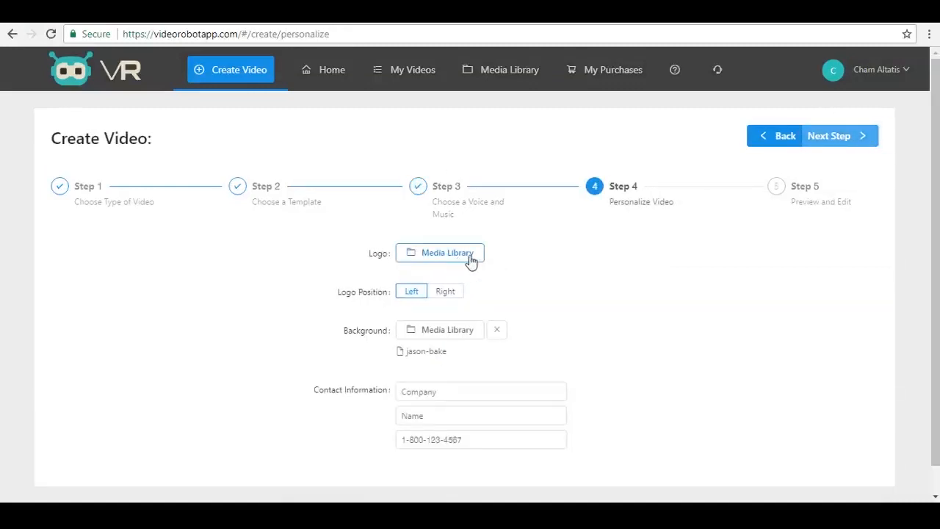
click(835, 142)
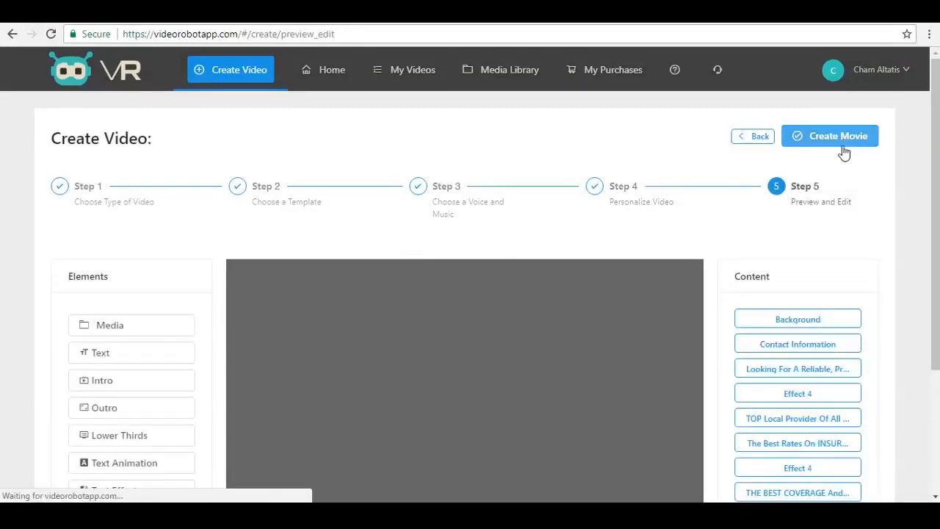
Play the opening of the Insurance Agent whiteboard video and pause it after the hand-drawn introduction.
drag(934, 147, 934, 222)
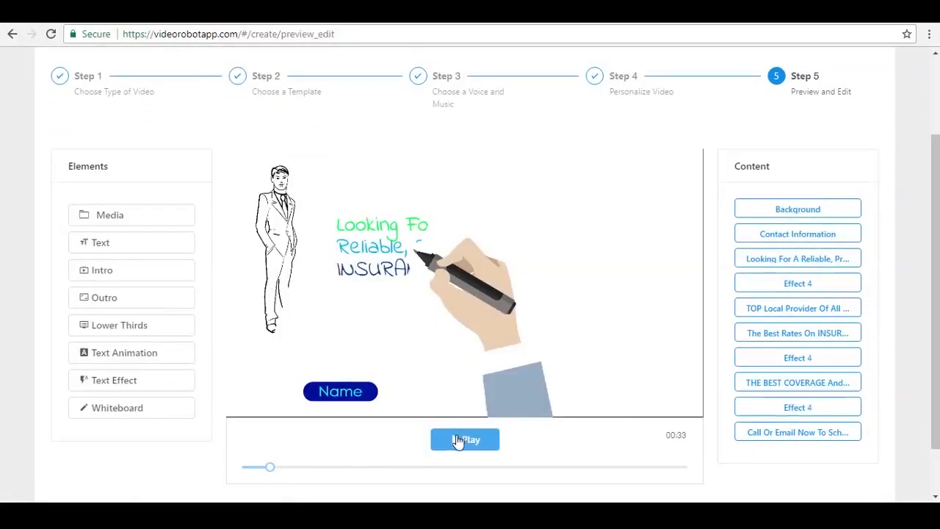
click(461, 444)
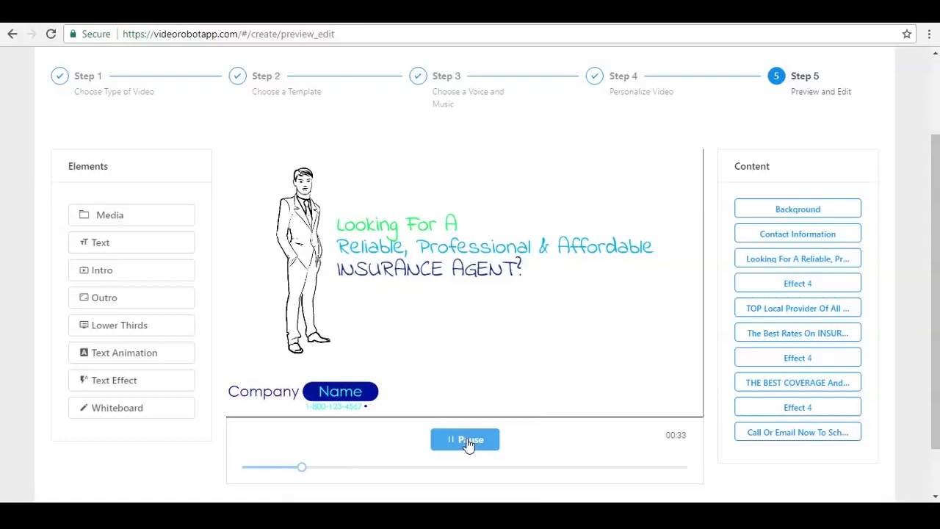
click(470, 443)
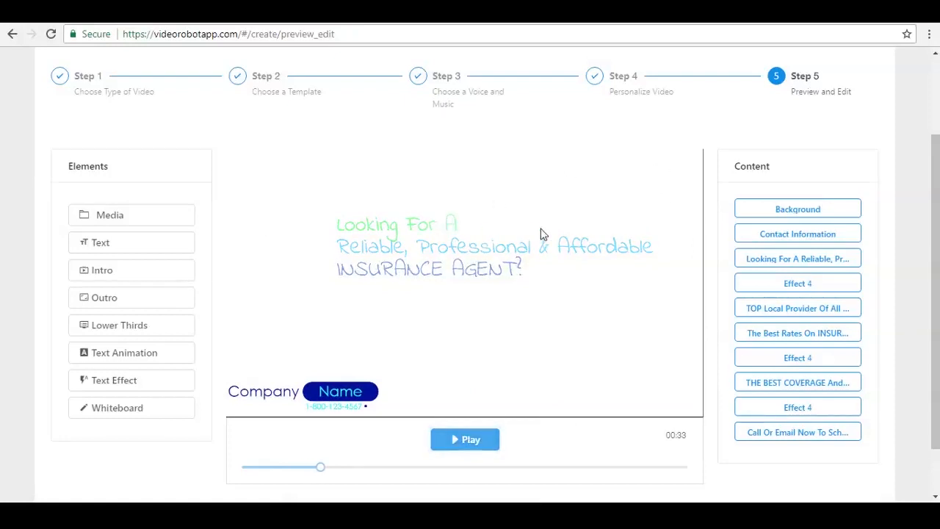
Examine the scenes of the whiteboard video's background, contact information, text and drawing effect elements.
click(788, 210)
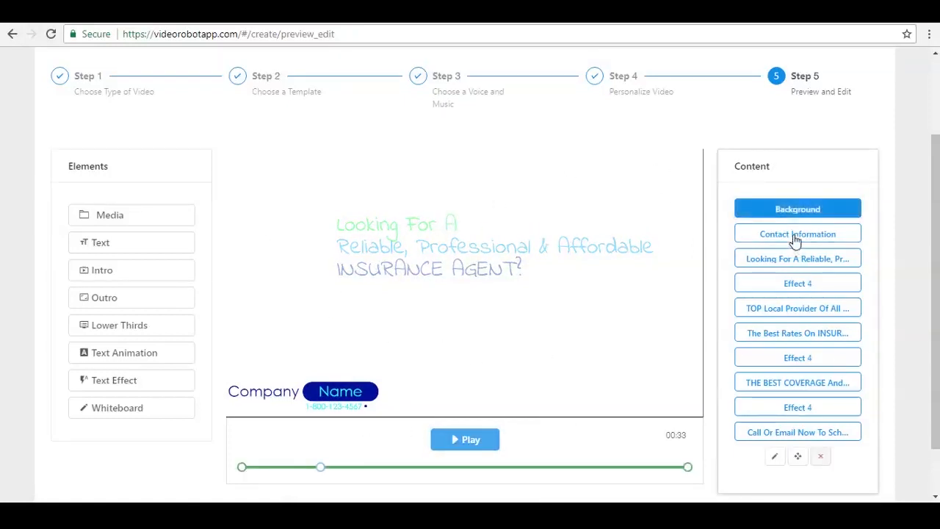
click(797, 236)
click(806, 263)
click(801, 284)
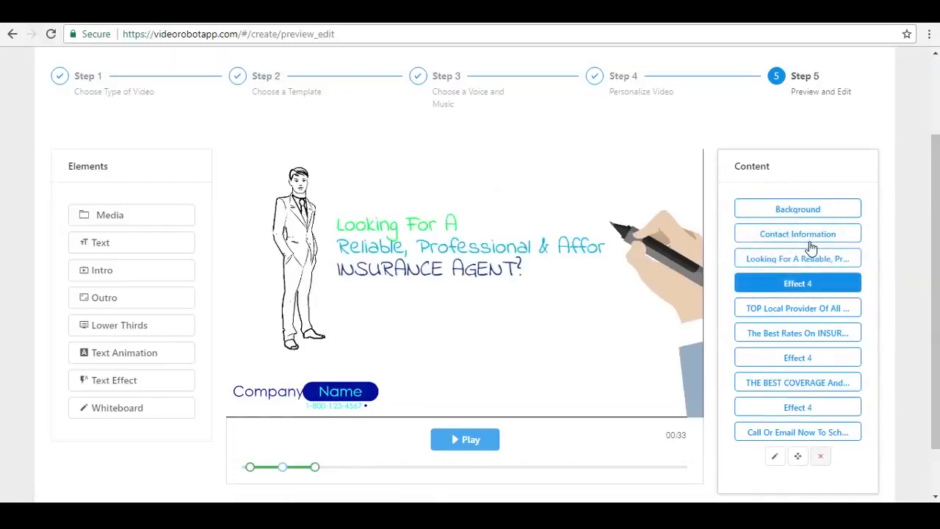
click(788, 317)
click(793, 335)
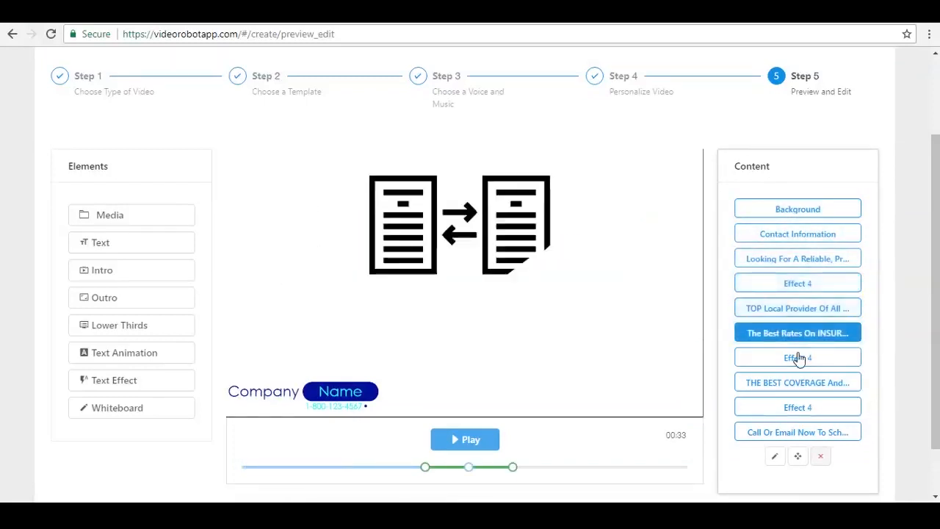
click(793, 358)
drag(933, 220, 931, 132)
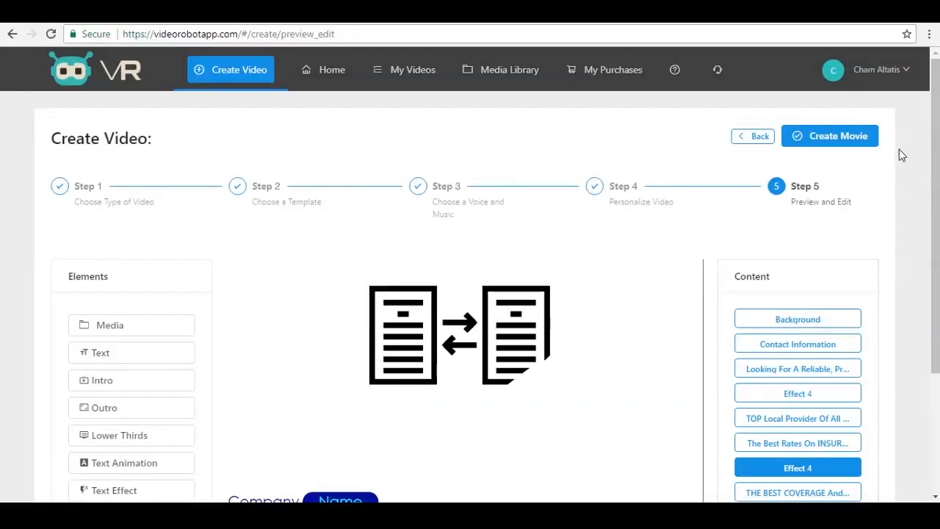
Leave the whiteboard project and start a new Blank Canvas video, continuing to the actor selection.
mouse_move(932, 158)
mouse_down()
mouse_move(931, 176)
mouse_move(932, 151)
mouse_up()
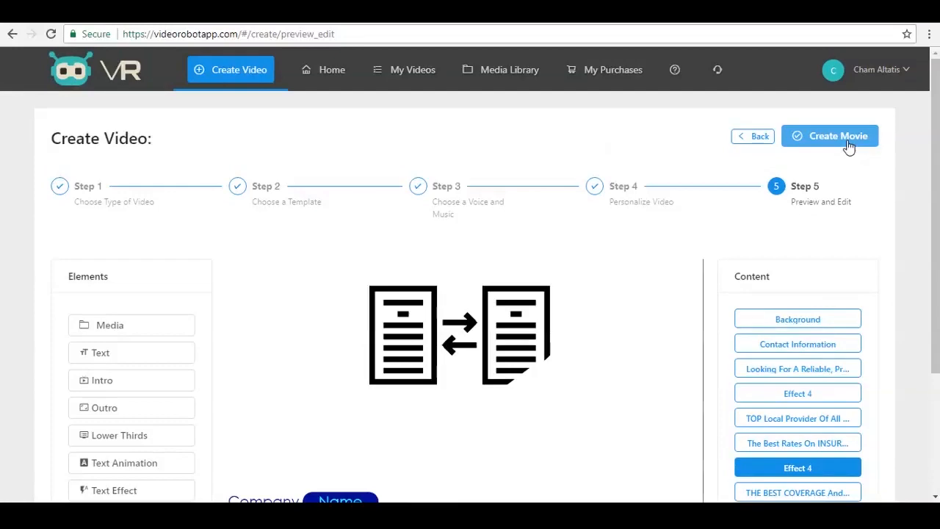
click(323, 71)
click(570, 213)
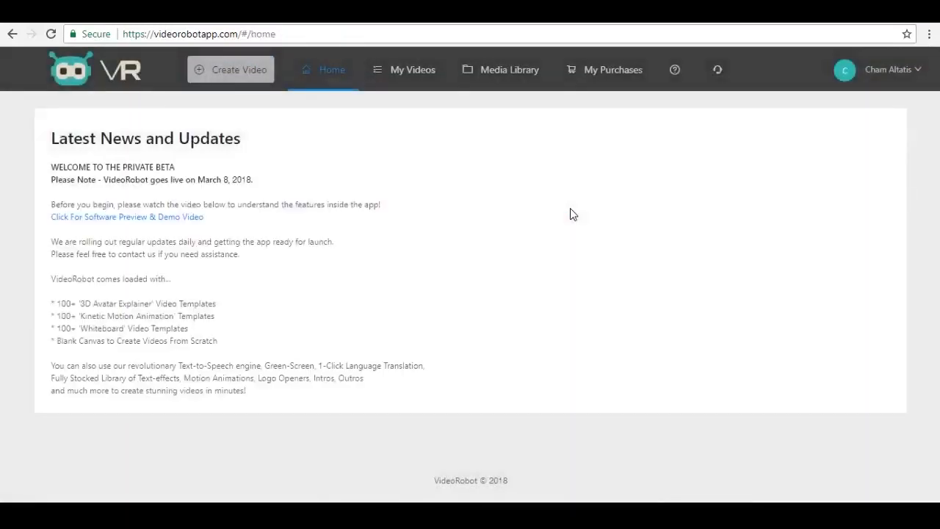
click(239, 71)
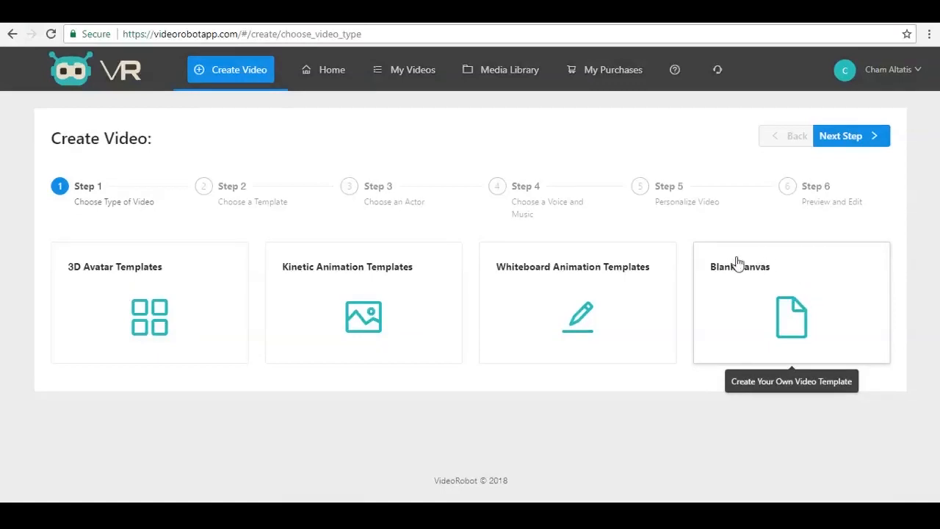
click(785, 285)
click(842, 138)
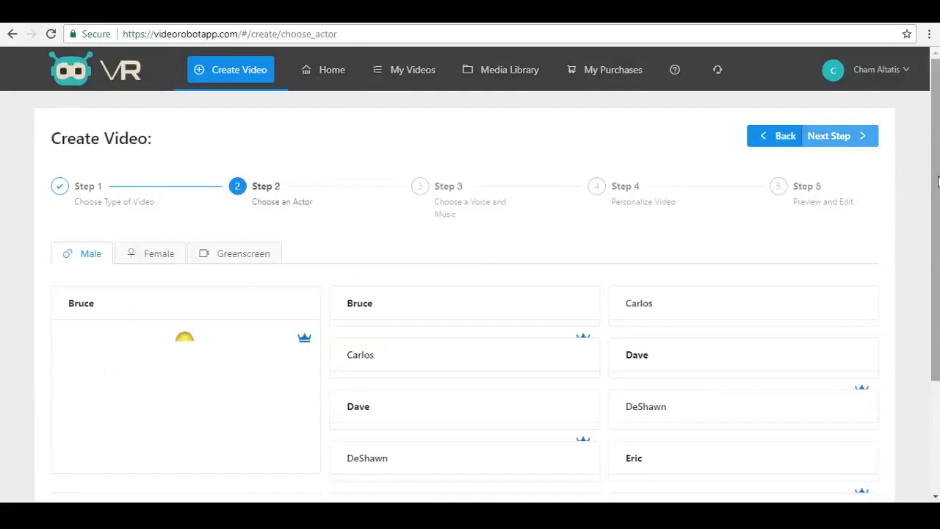
Browse the male and female avatar actors offered for the Blank Canvas video.
scroll(930, 185, down, 1)
scroll(927, 195, up, 1)
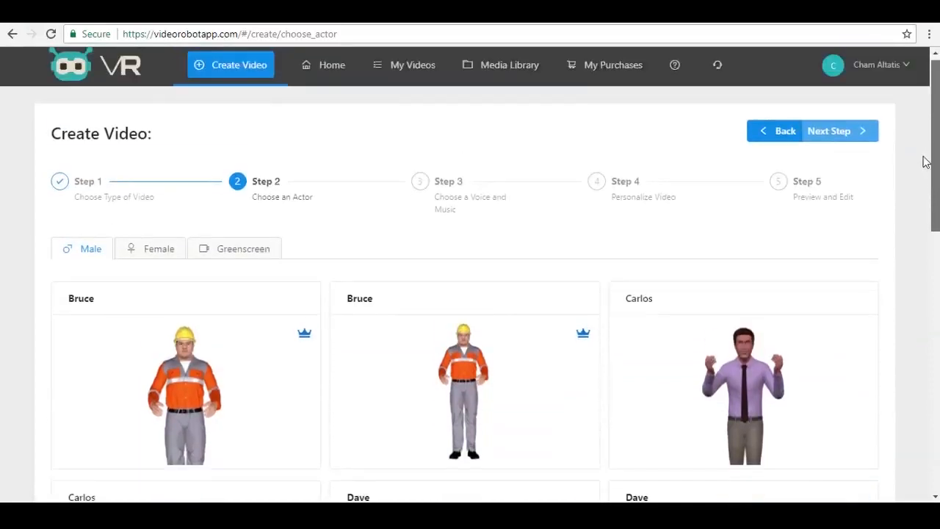
scroll(924, 160, down, 2)
scroll(923, 220, down, 3)
scroll(923, 238, up, 3)
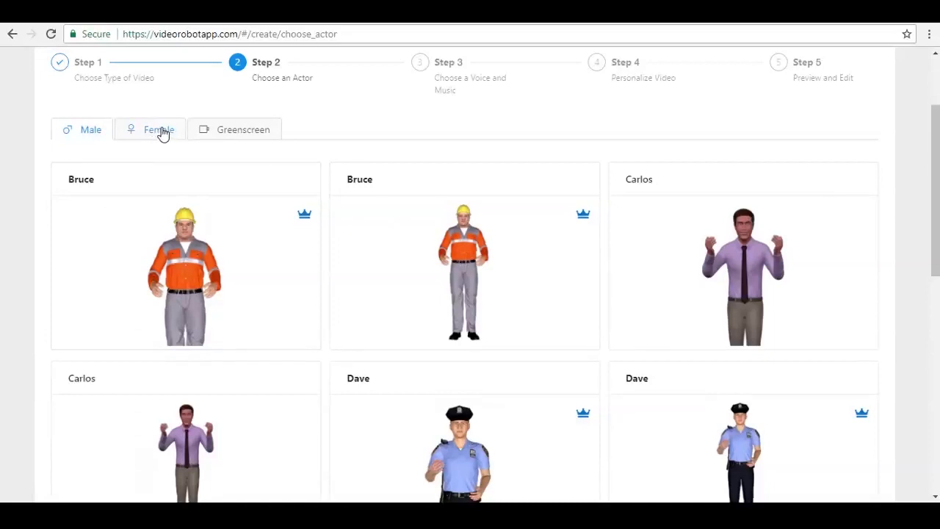
click(160, 131)
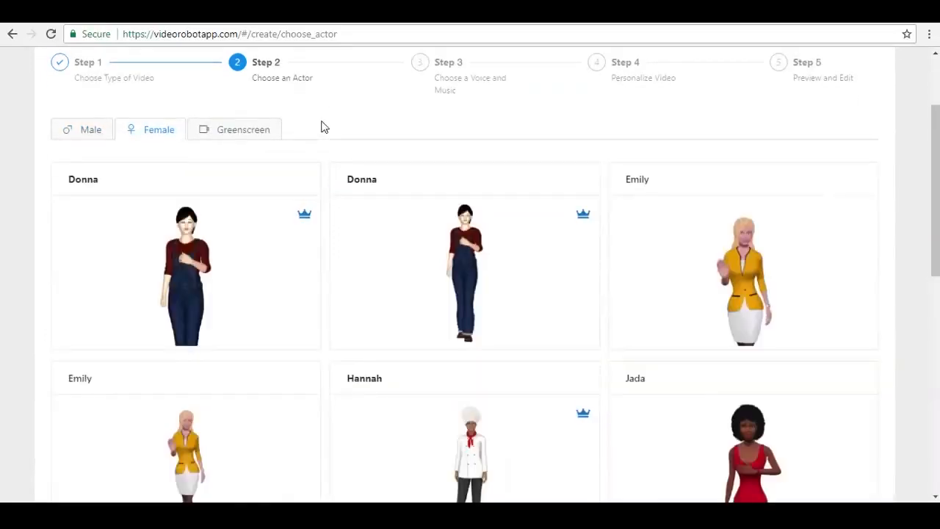
drag(935, 224, 919, 250)
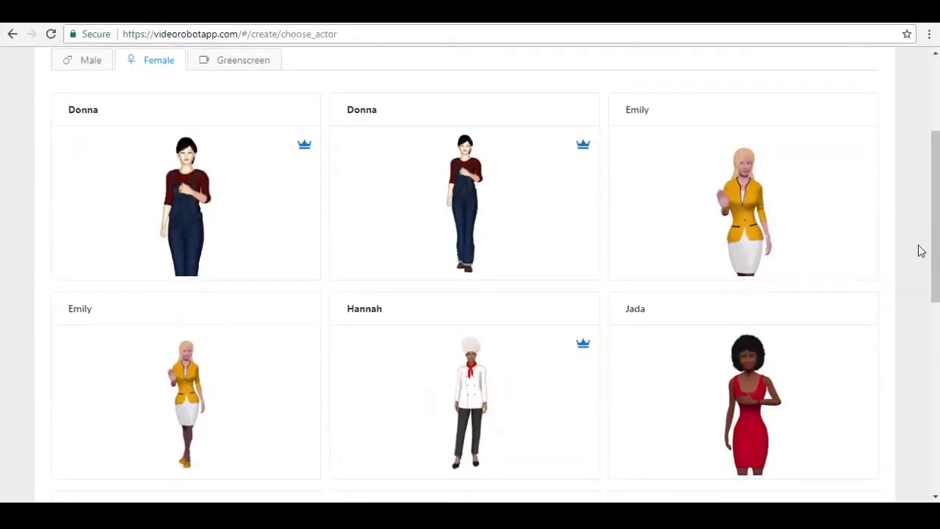
Examine the Greenscreen actor option and its video selection dialog, closing the dialog without choosing any media.
click(250, 63)
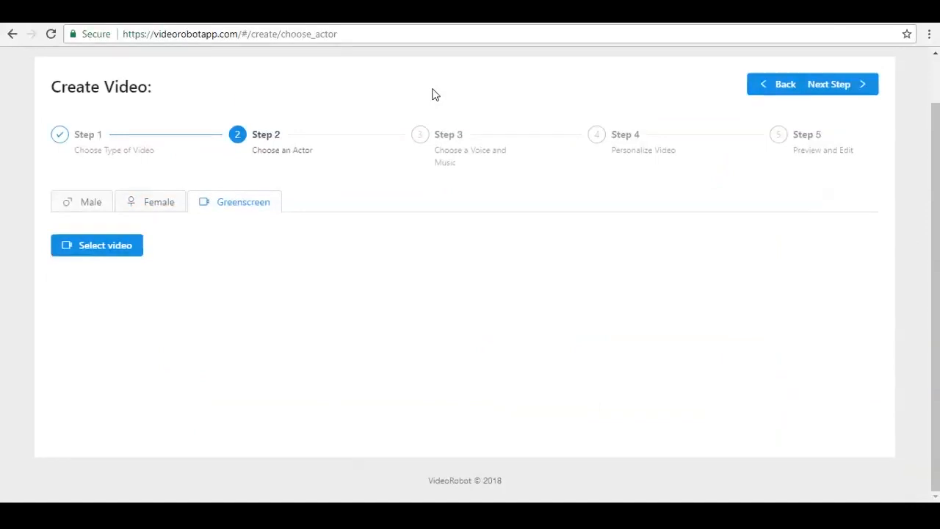
click(111, 247)
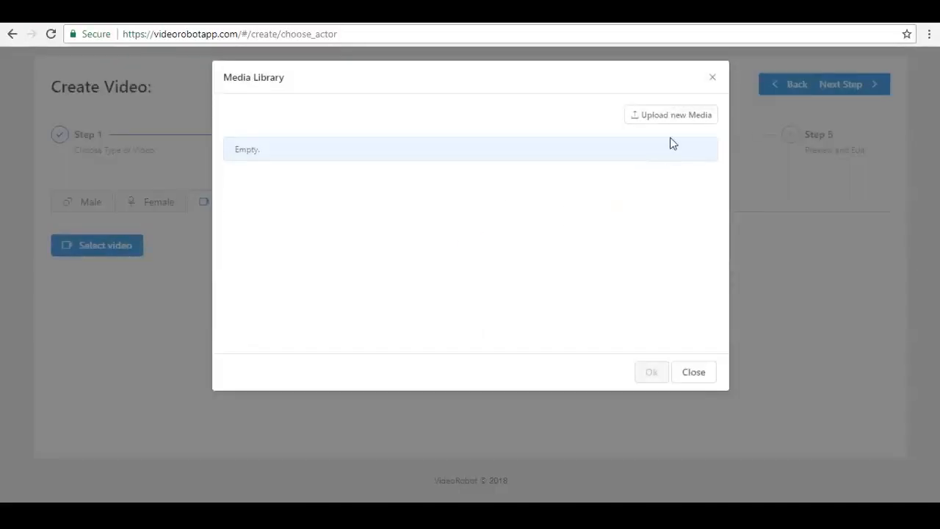
click(712, 77)
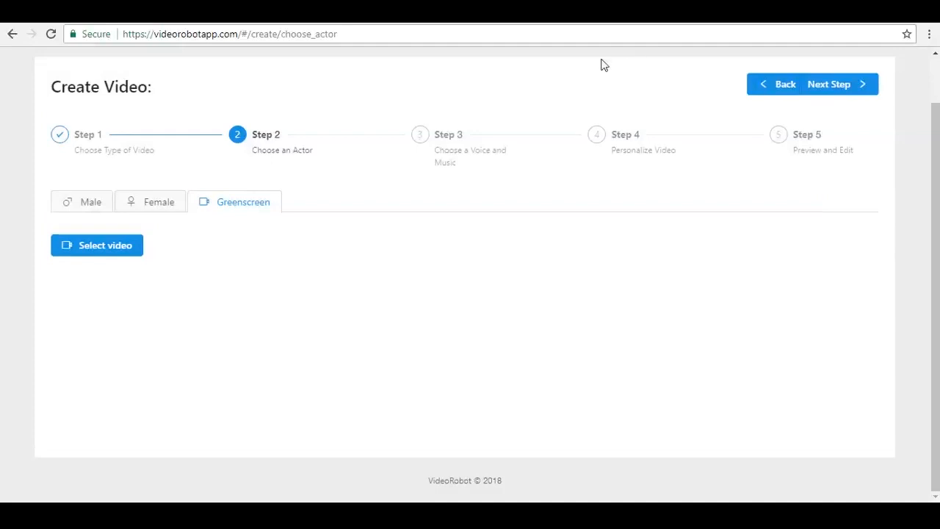
drag(935, 167, 929, 190)
Choose the close-up Jenna avatar in the pink jacket among the female actors and continue to the voice and music stage.
click(159, 204)
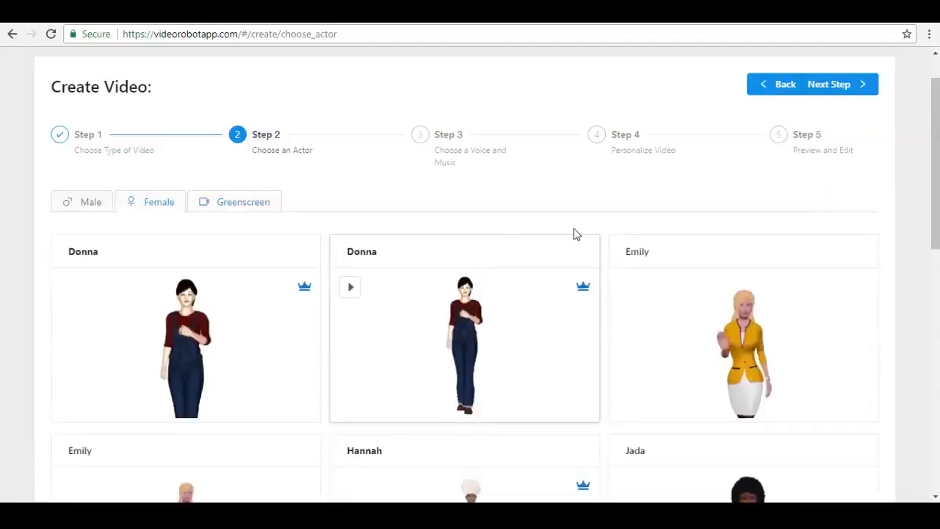
drag(930, 159, 930, 215)
scroll(470, 276, down, 4)
scroll(934, 352, down, 2)
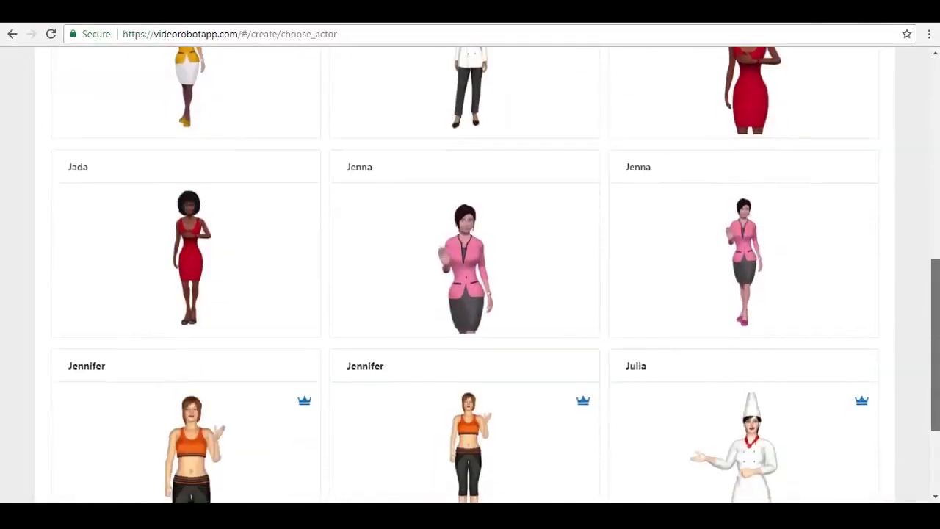
mouse_move(430, 199)
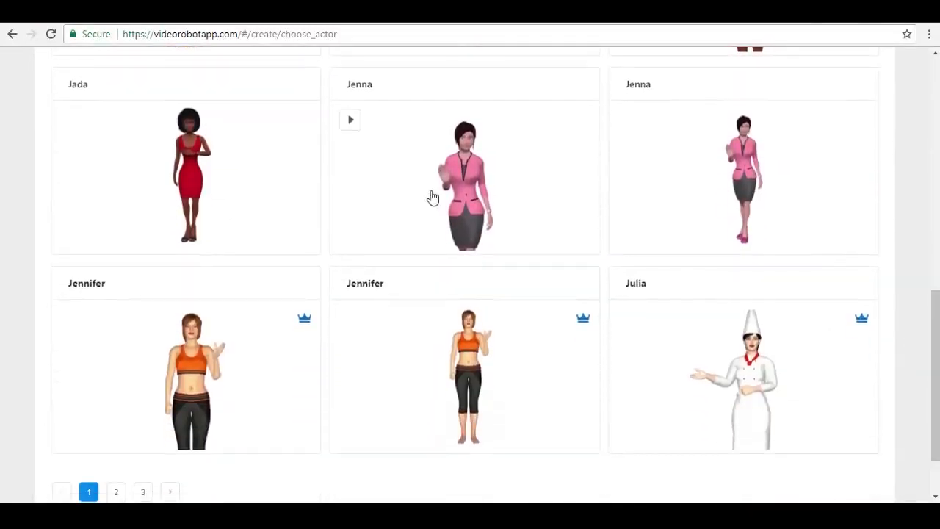
click(508, 159)
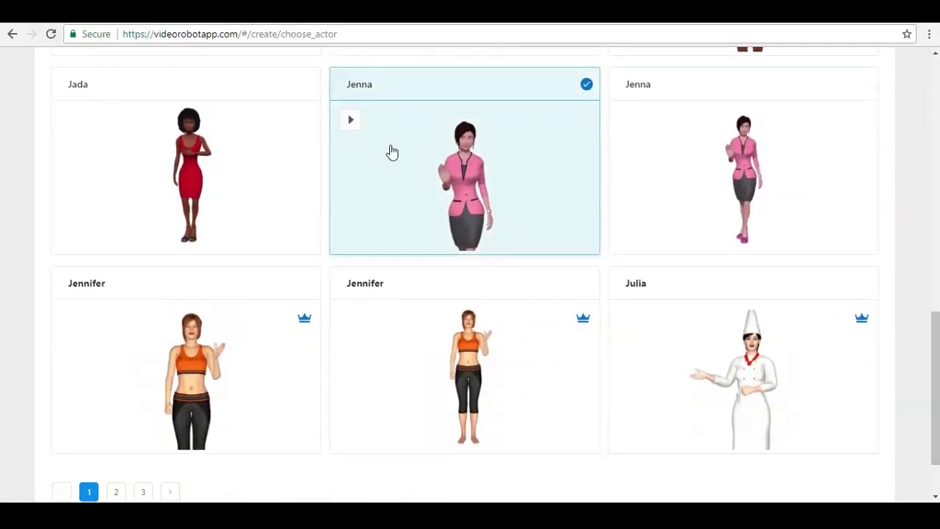
drag(933, 385, 934, 107)
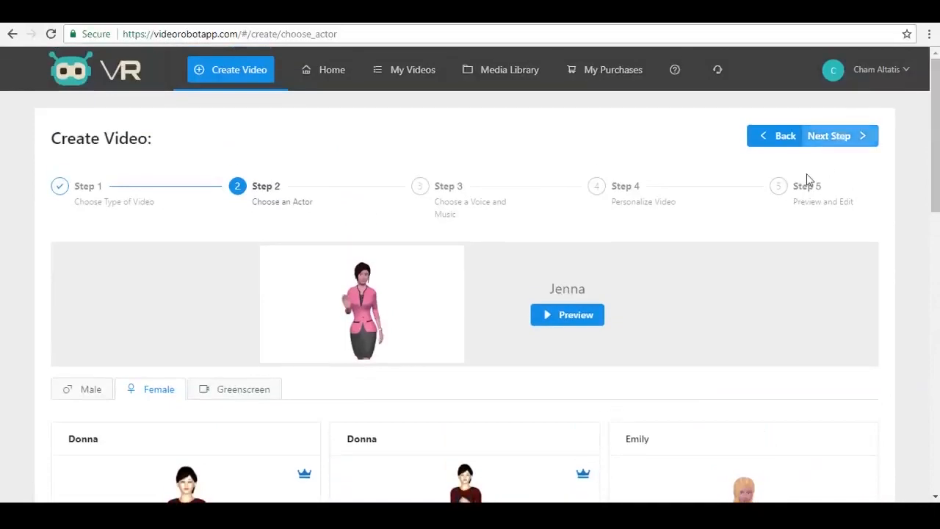
click(837, 141)
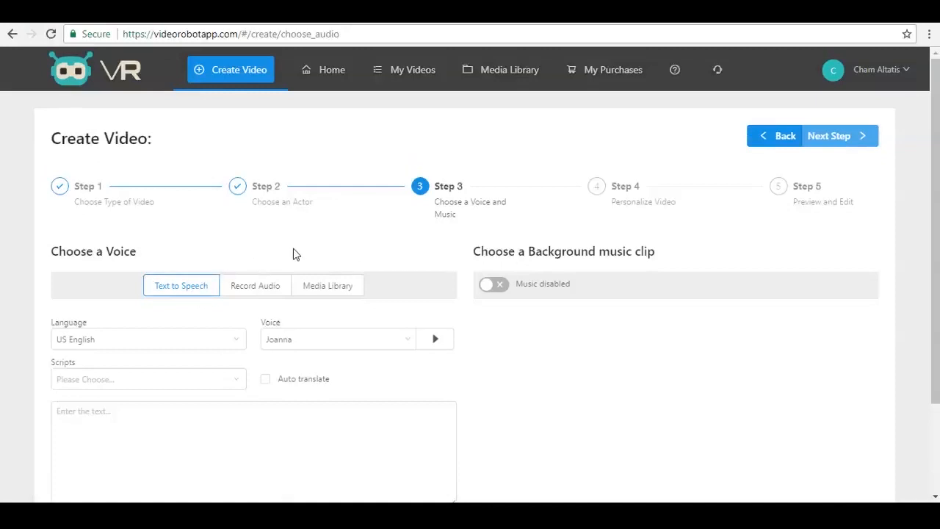
Look at the Record Audio and Media Library voice sources and return to Text to Speech.
click(250, 290)
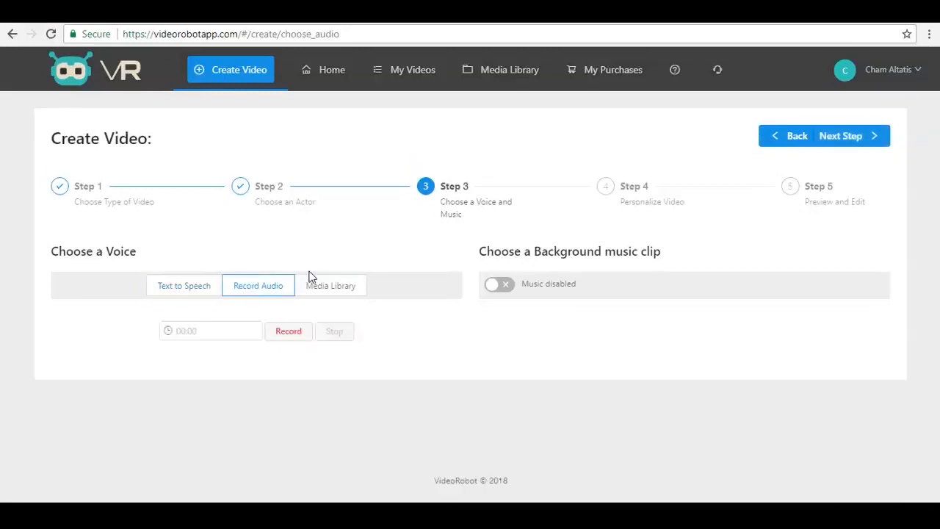
click(336, 288)
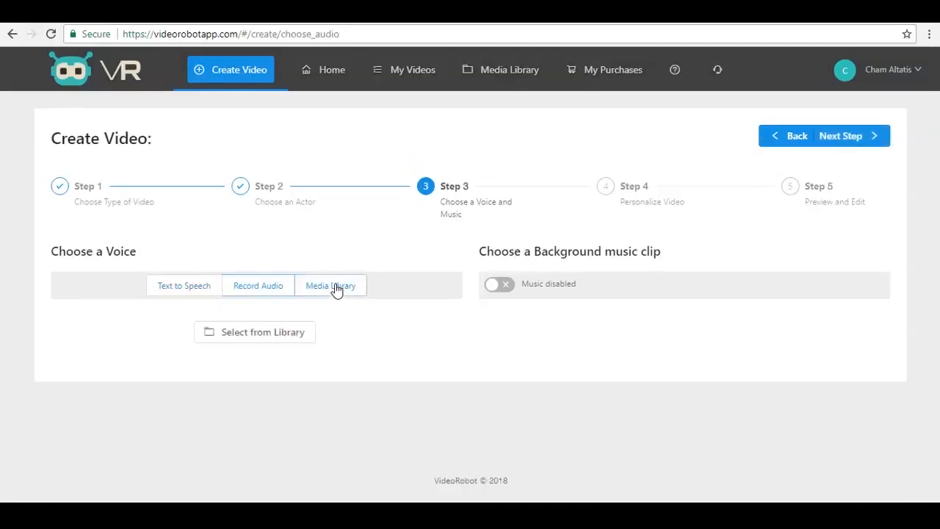
click(193, 287)
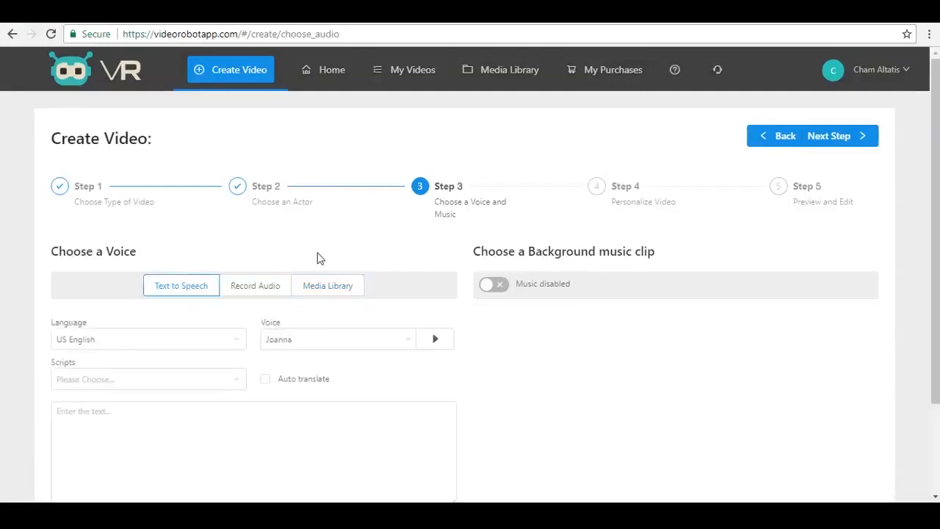
Fill the speech text with the ready-made alarm installation script beginning "If you're looking for a reliable, profes...".
drag(938, 155, 921, 247)
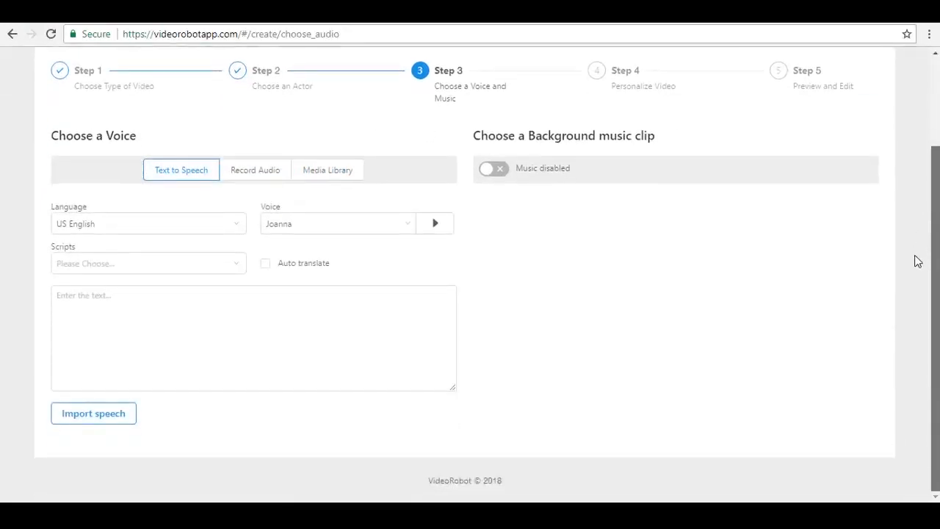
click(291, 308)
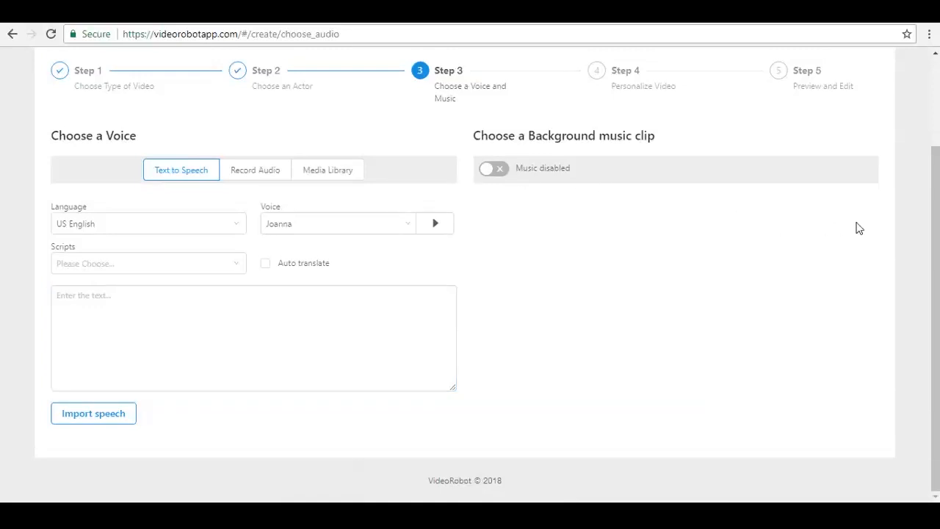
click(262, 324)
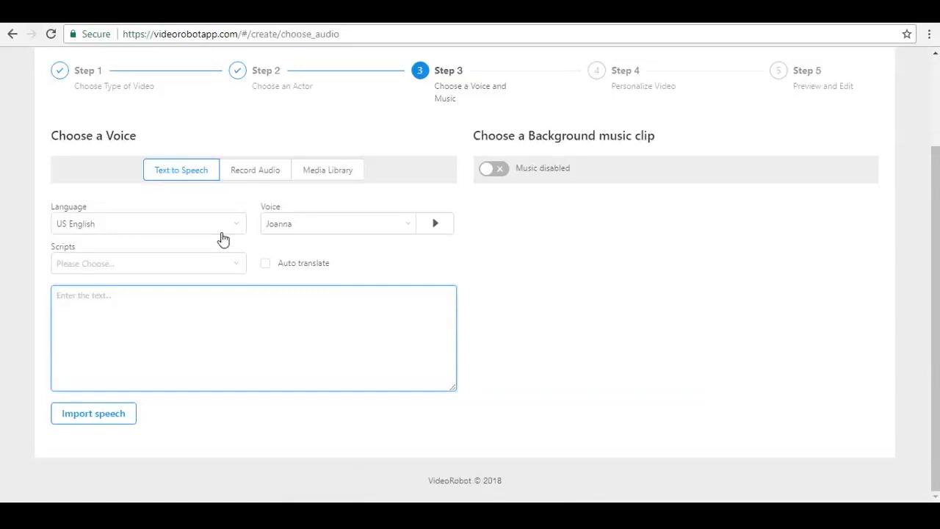
click(239, 263)
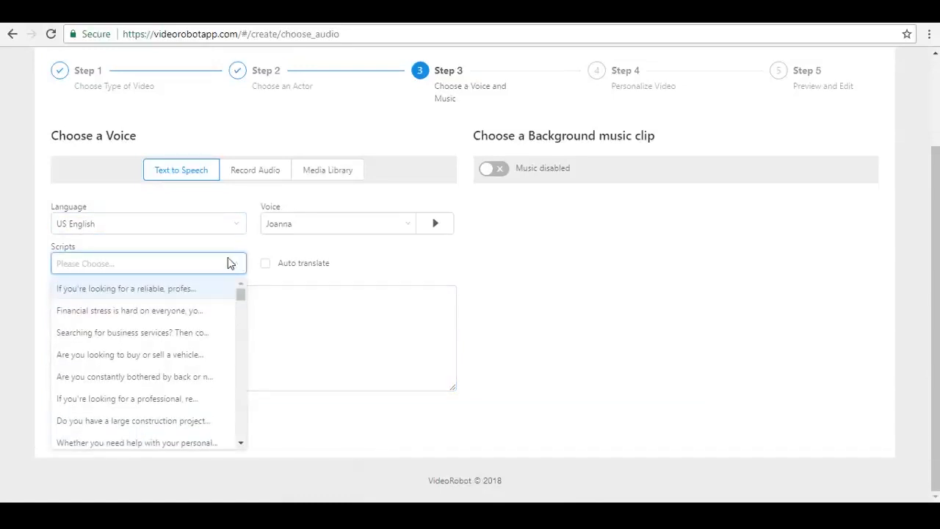
click(173, 292)
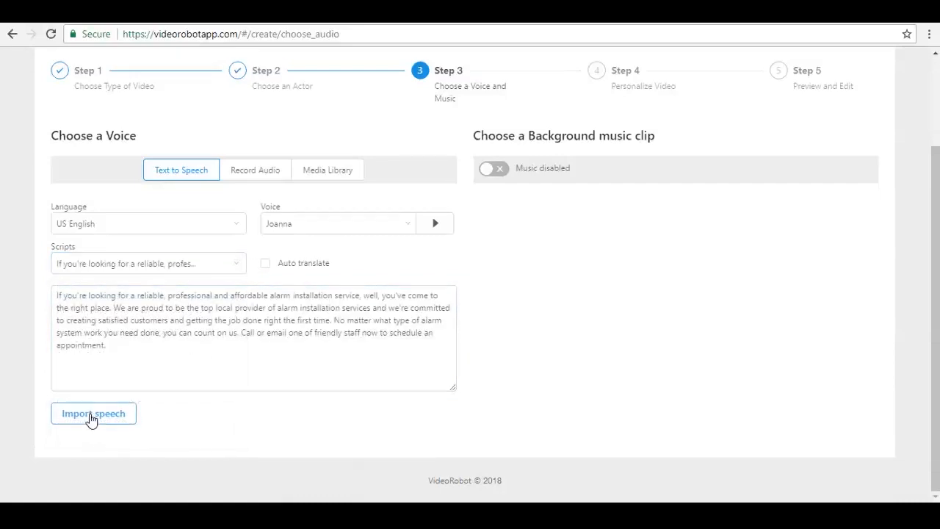
View the available speech languages, keep US English with the Joanna voice, and import the speech from the script.
click(239, 225)
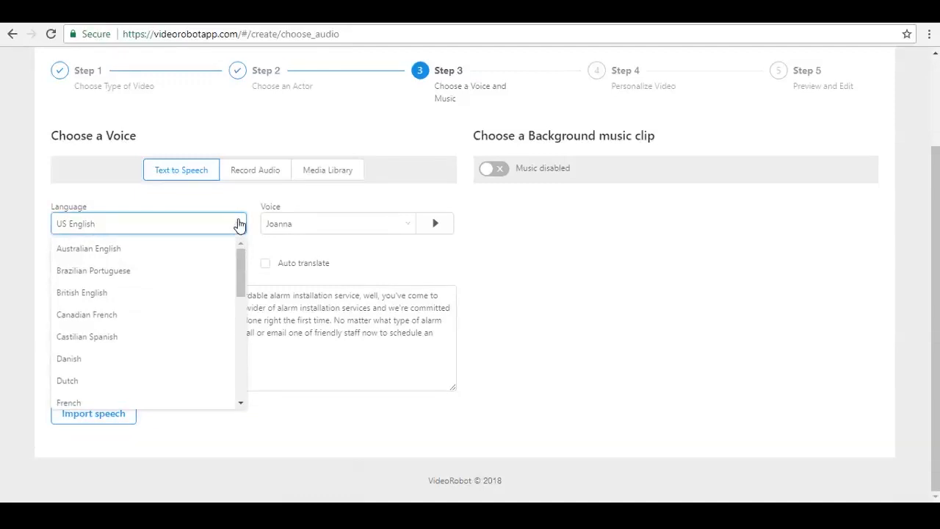
click(305, 253)
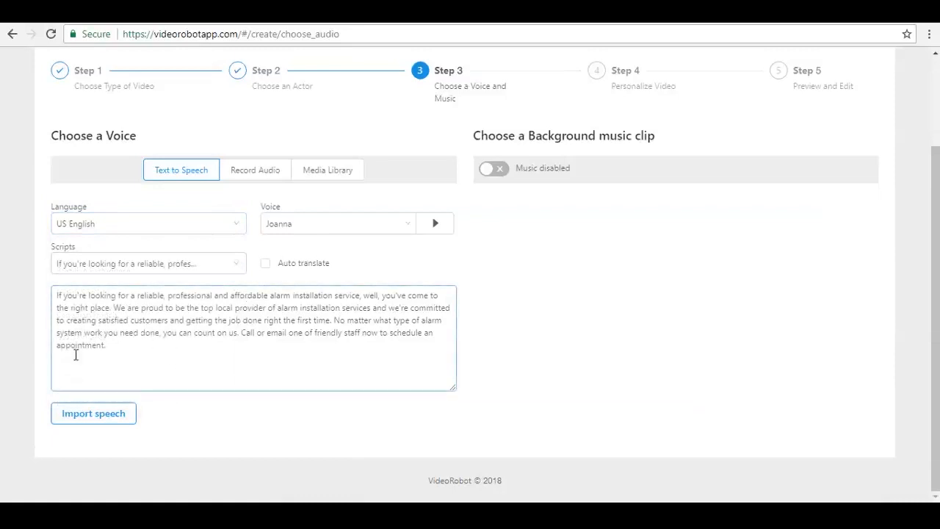
click(130, 321)
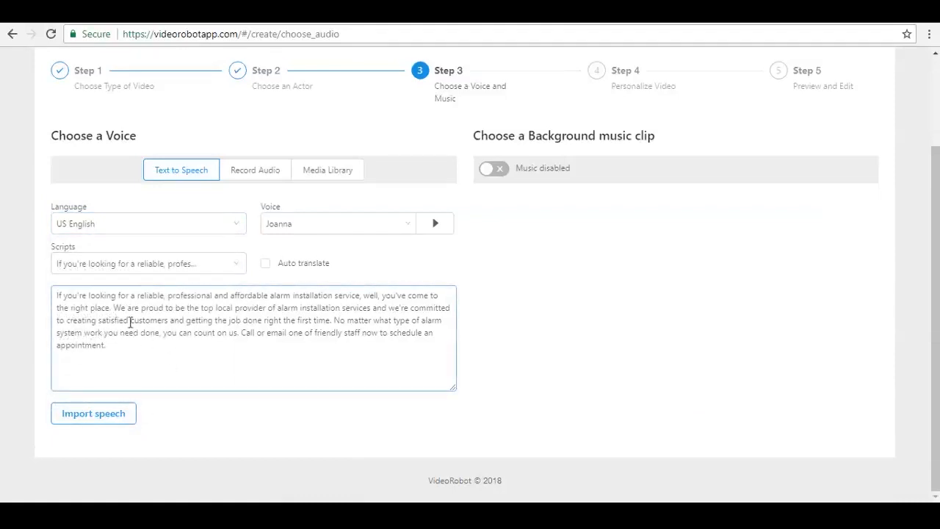
click(108, 426)
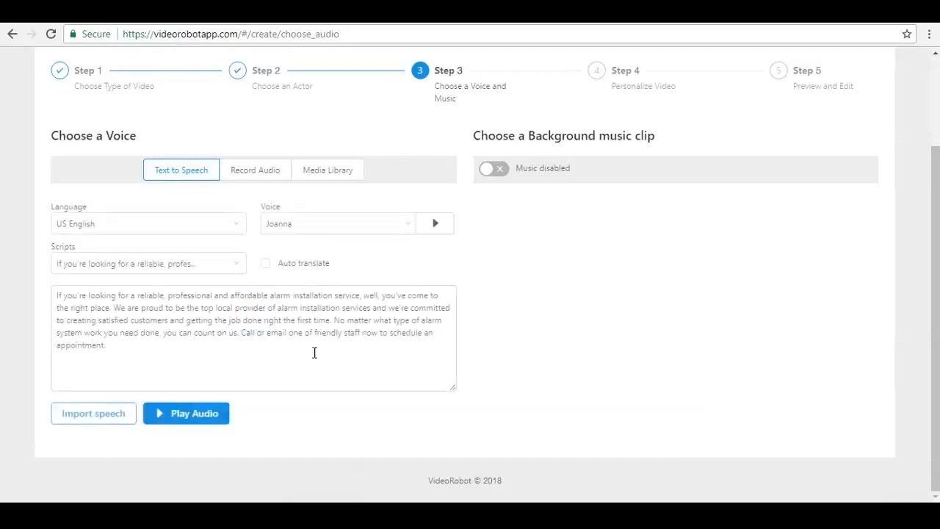
Play the imported speech audio, pause it and close the audio player.
click(200, 417)
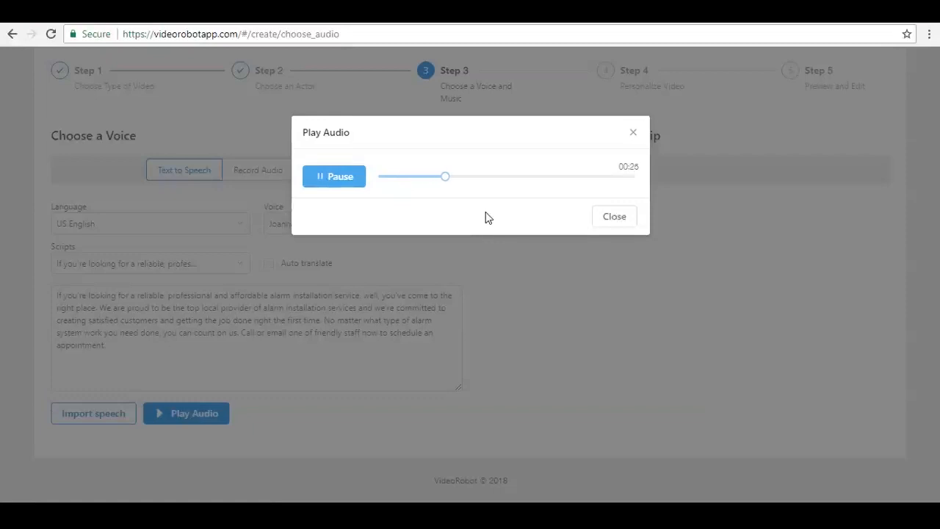
click(337, 182)
click(633, 132)
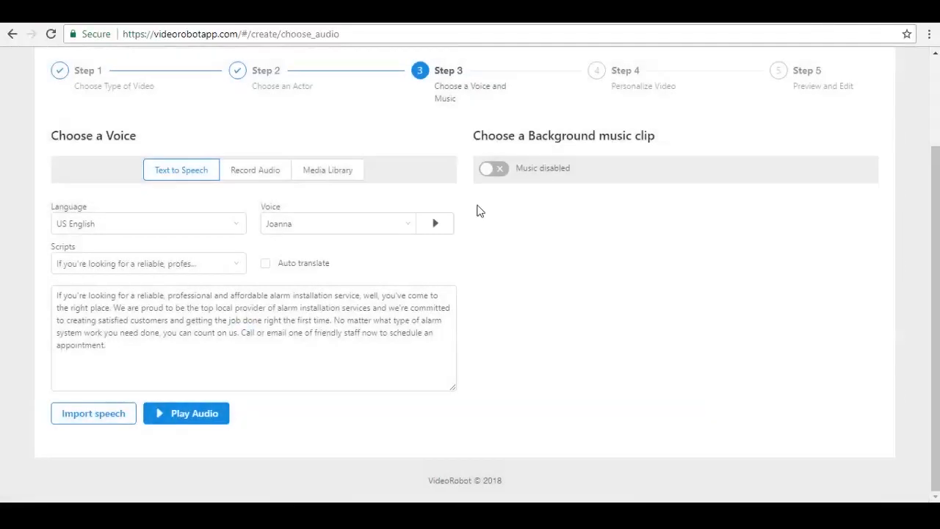
Check the background music option, leave music disabled and continue to the Personalize Video stage.
click(509, 173)
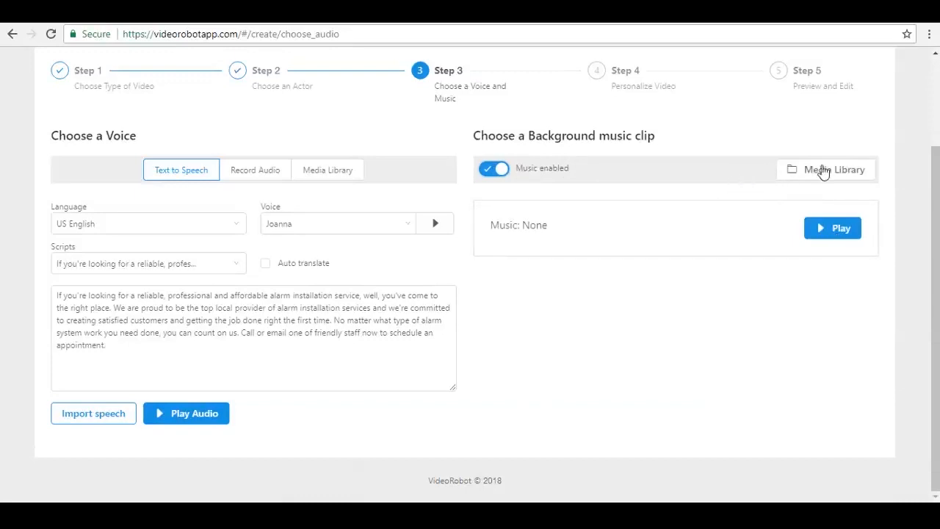
click(486, 173)
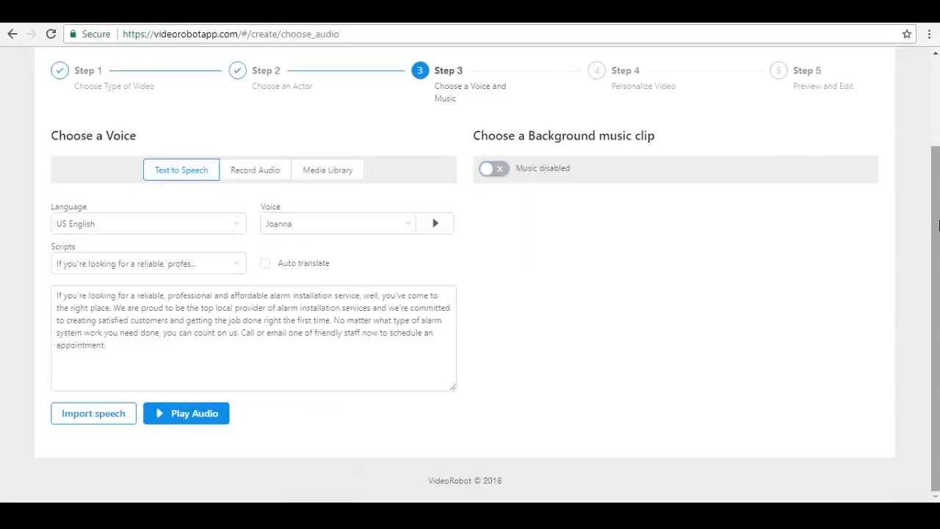
scroll(932, 147, up, 3)
drag(930, 135, 928, 122)
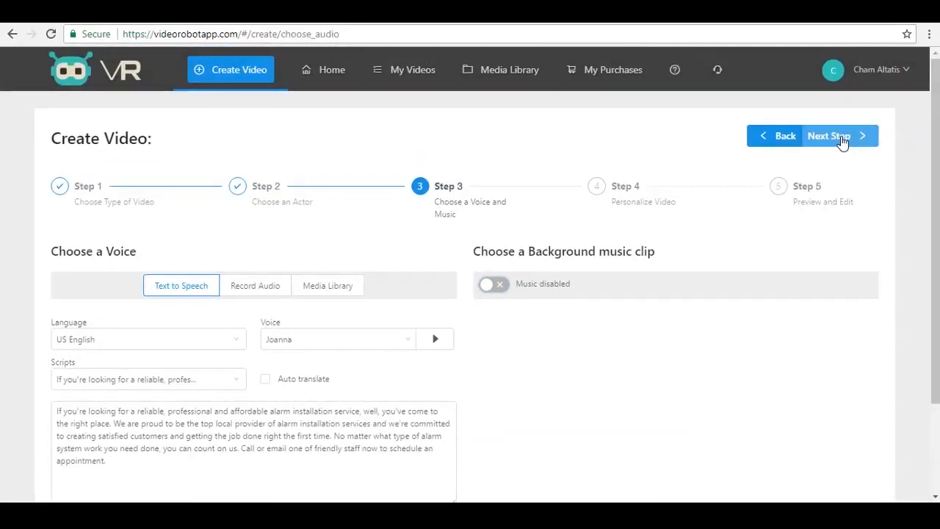
click(842, 139)
Set the video's logo to the Logo white file from the user's own media.
click(445, 252)
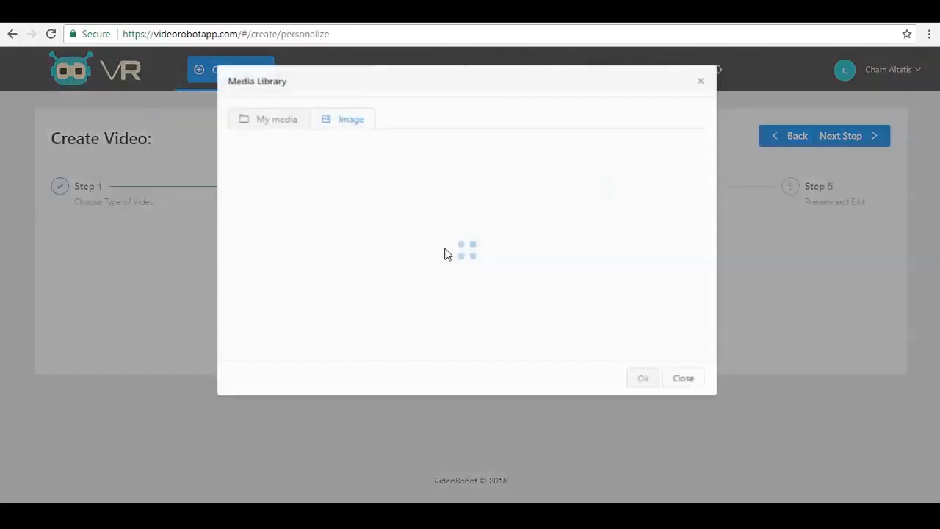
click(287, 120)
click(353, 117)
click(269, 116)
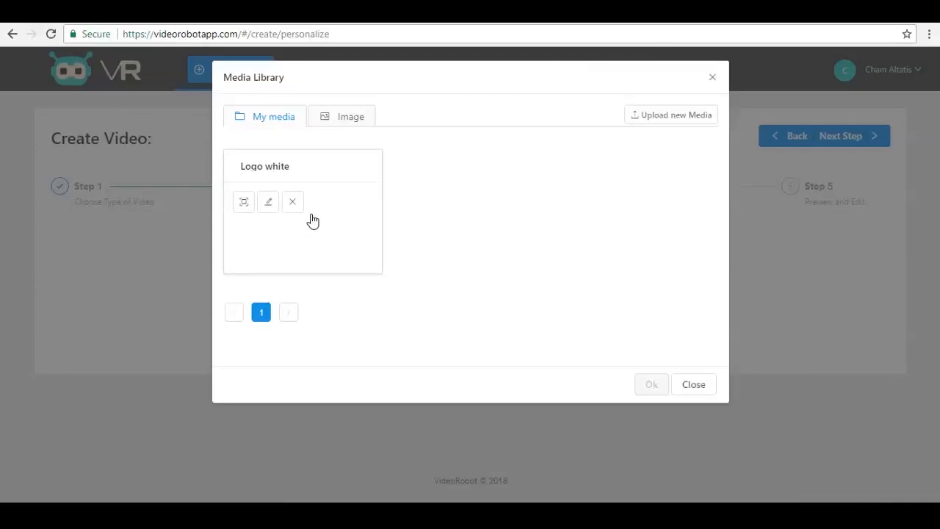
click(325, 233)
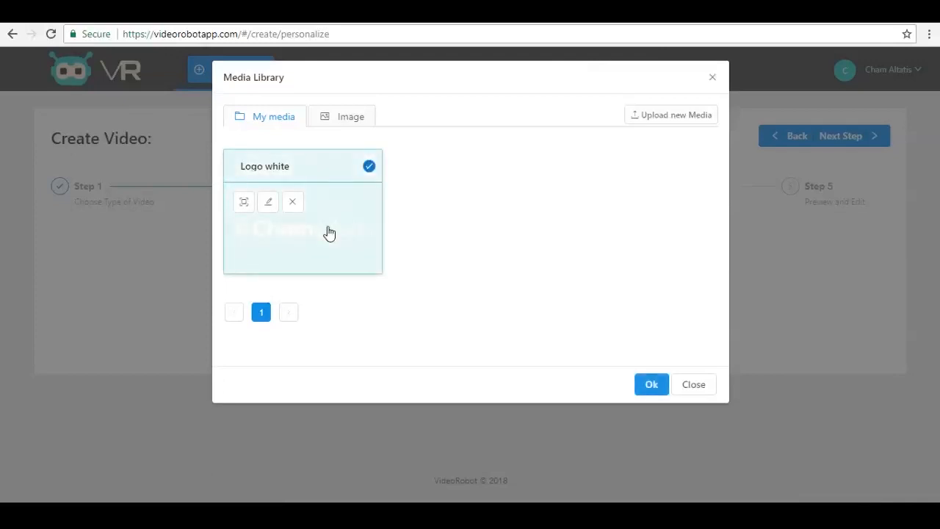
click(652, 388)
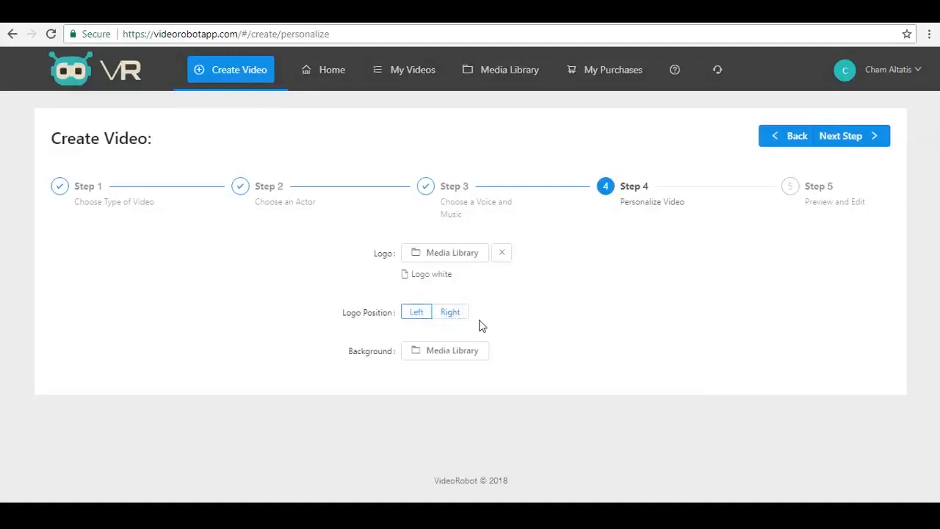
Look through the video, image and own-media categories available for the video background.
click(463, 355)
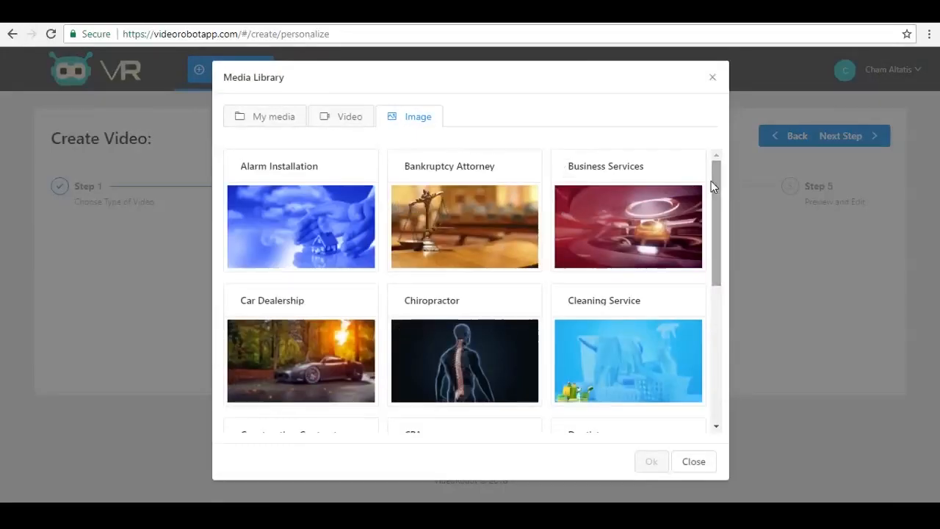
click(342, 119)
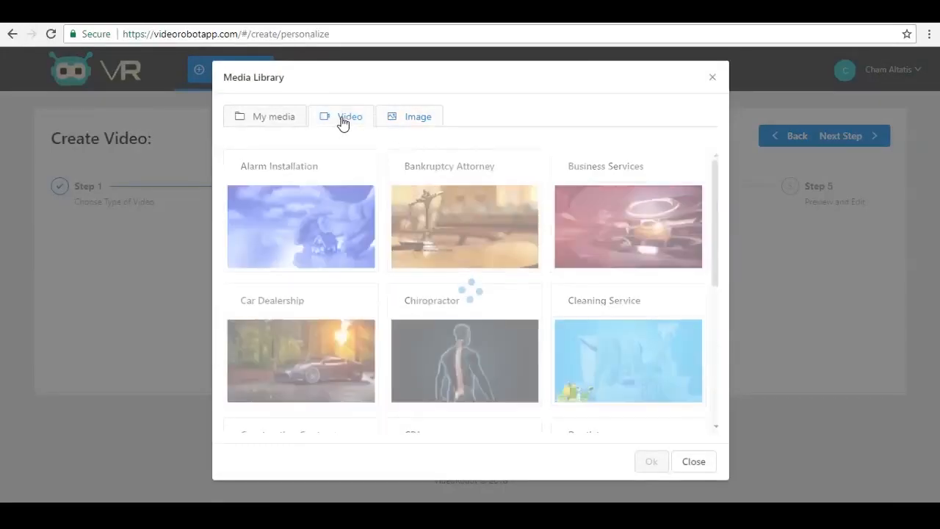
click(419, 119)
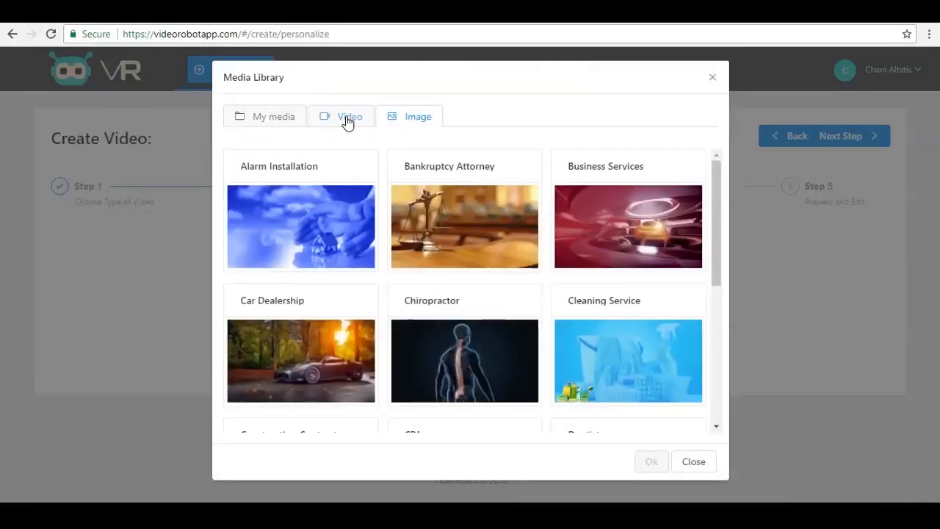
click(347, 122)
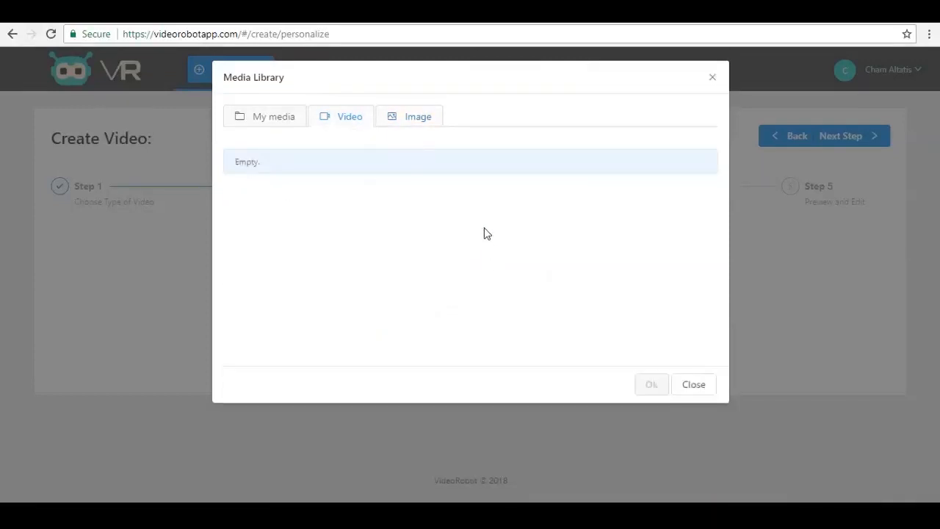
click(409, 123)
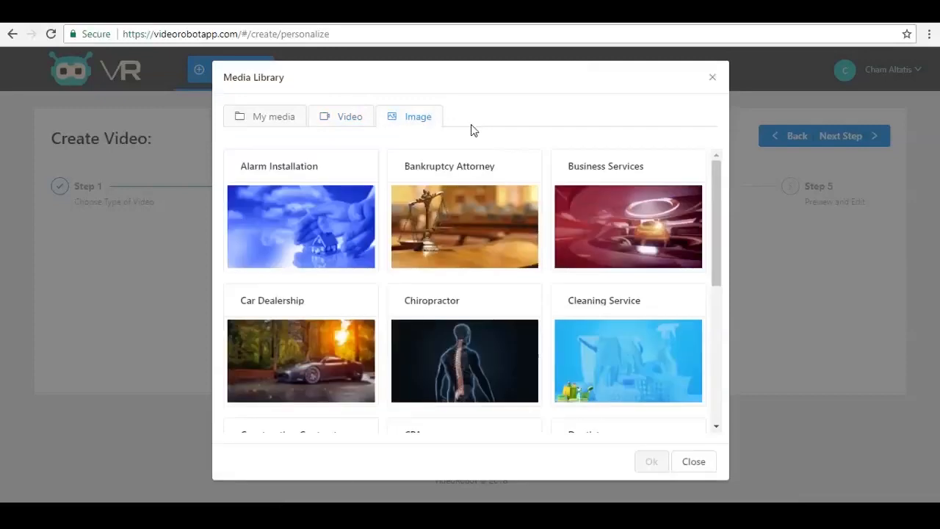
click(278, 122)
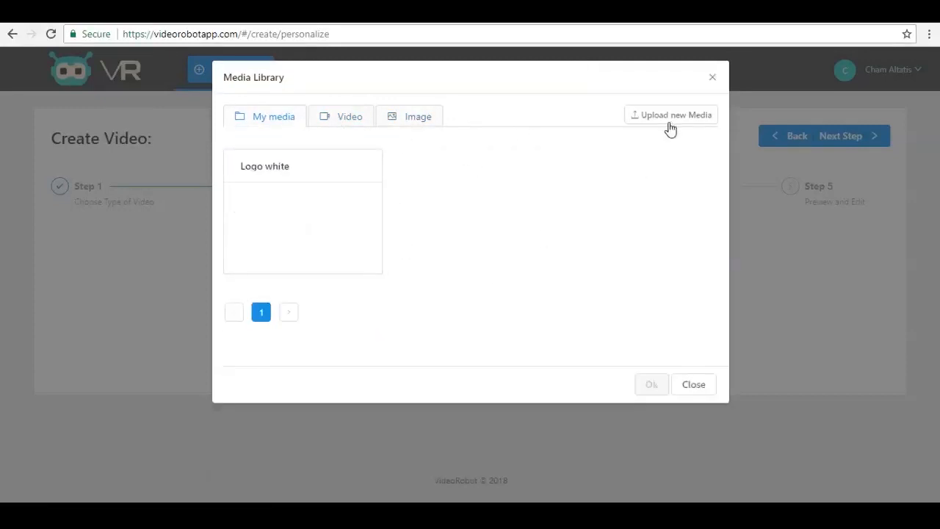
Set the background to the Financial Planner image from the second page of library images and continue to Preview and Edit.
click(412, 116)
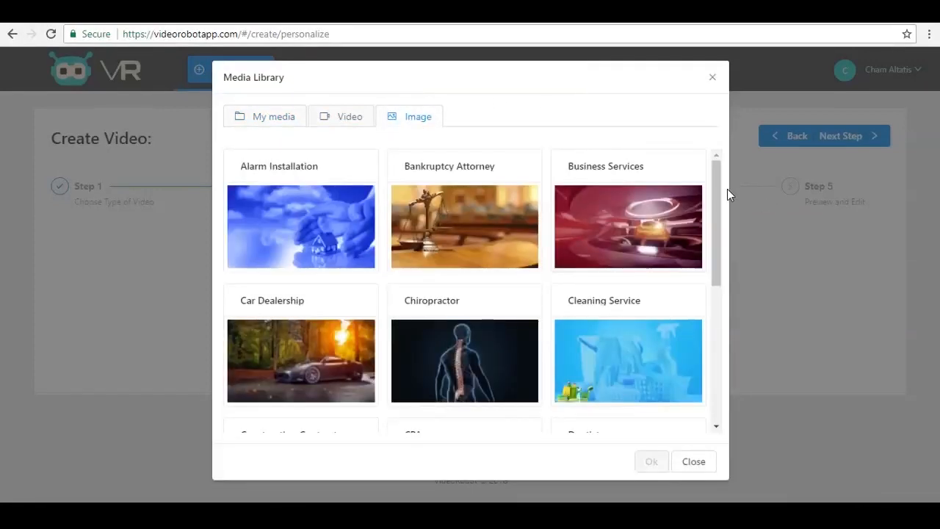
drag(714, 185, 693, 267)
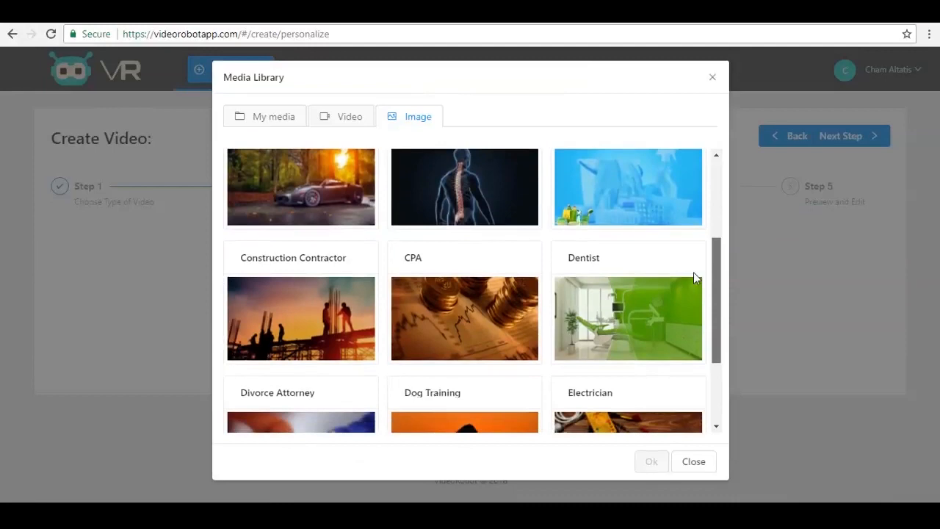
scroll(691, 301, down, 5)
click(288, 406)
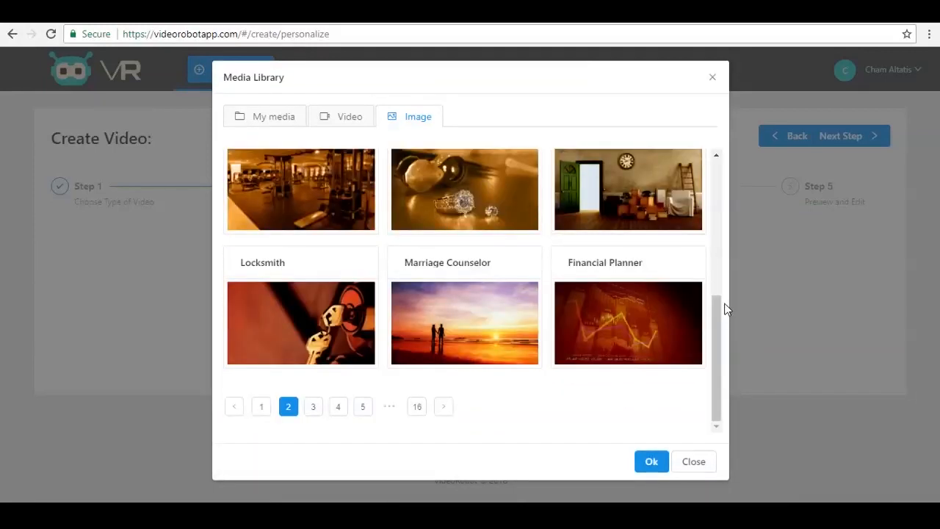
drag(717, 306, 717, 281)
click(638, 358)
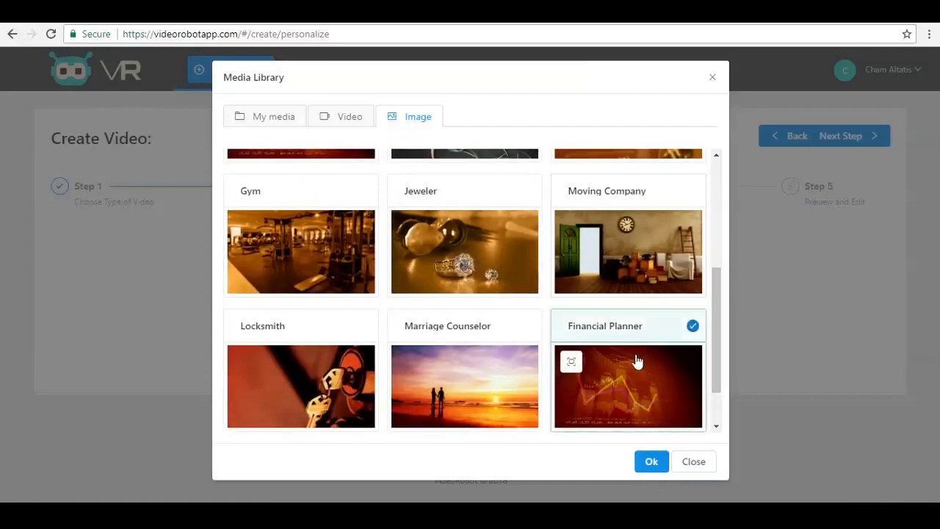
click(651, 461)
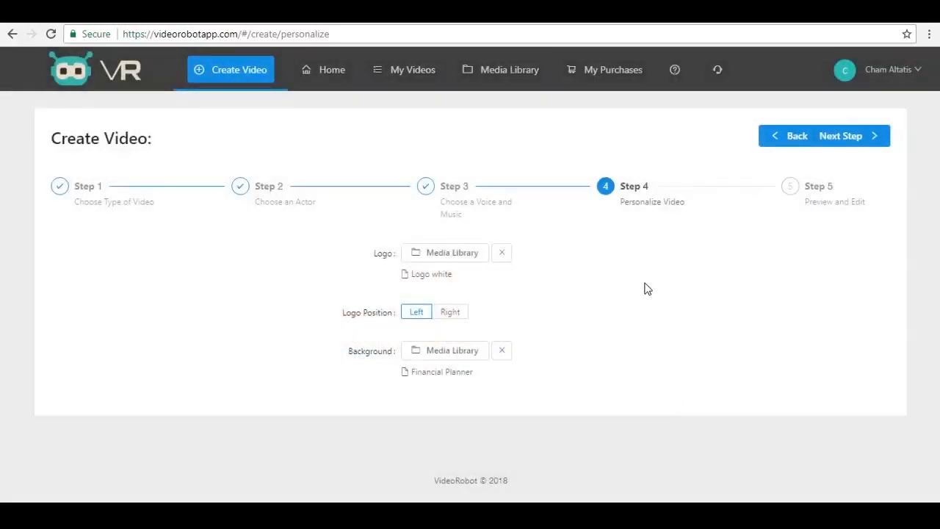
click(826, 136)
Try to resize the actor slightly and move it toward the left side of the video canvas.
drag(933, 151, 929, 251)
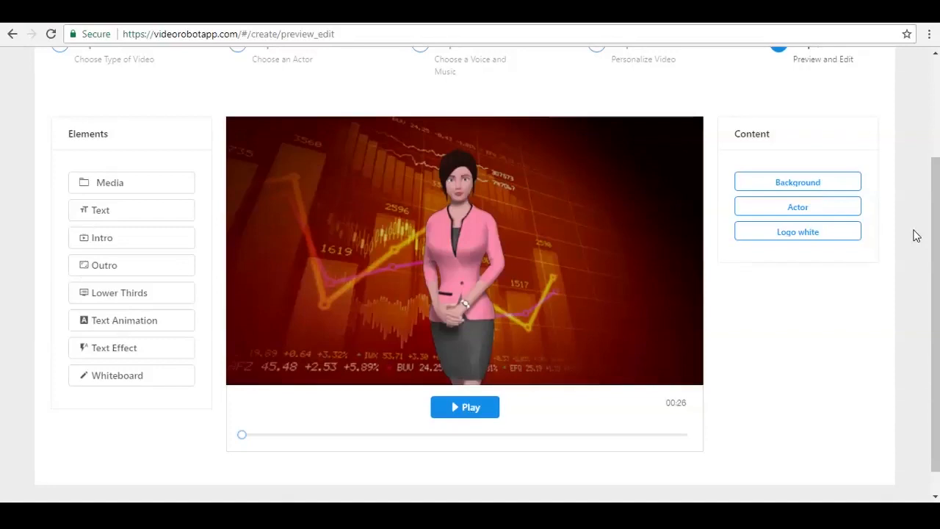
click(805, 208)
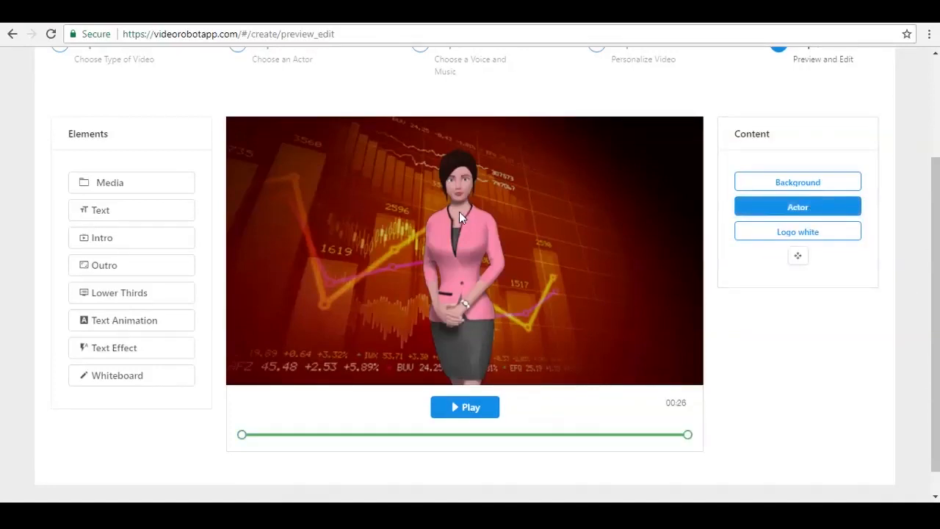
click(800, 257)
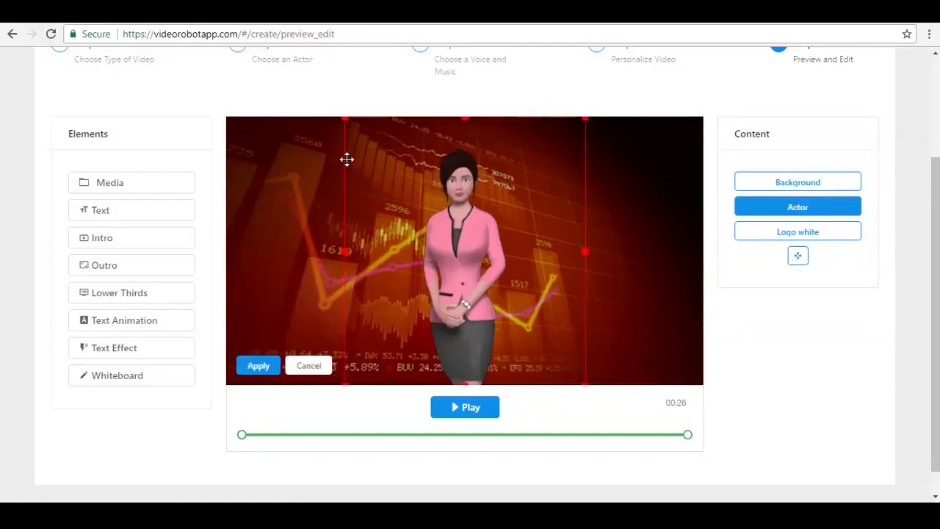
drag(343, 120, 332, 137)
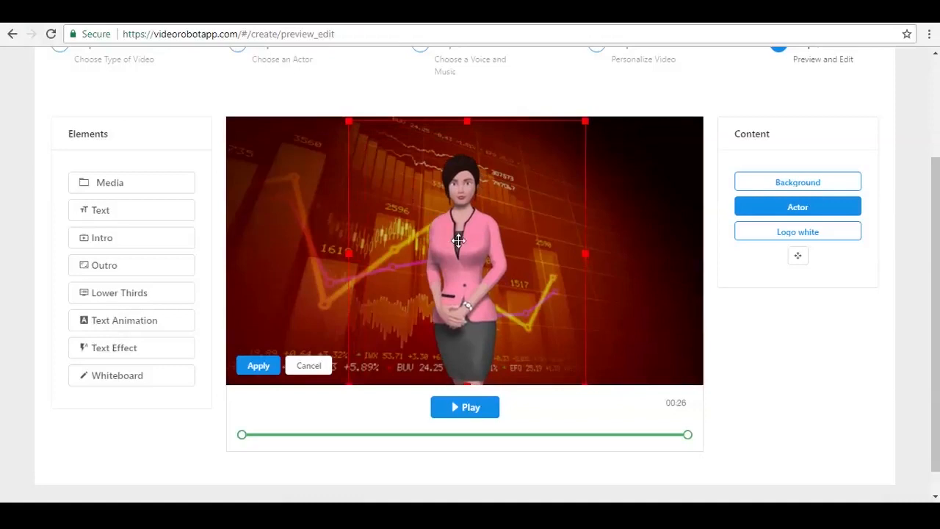
drag(478, 238, 350, 244)
View the replacement media offered for the background and the logo, closing each library without choosing anything.
click(808, 183)
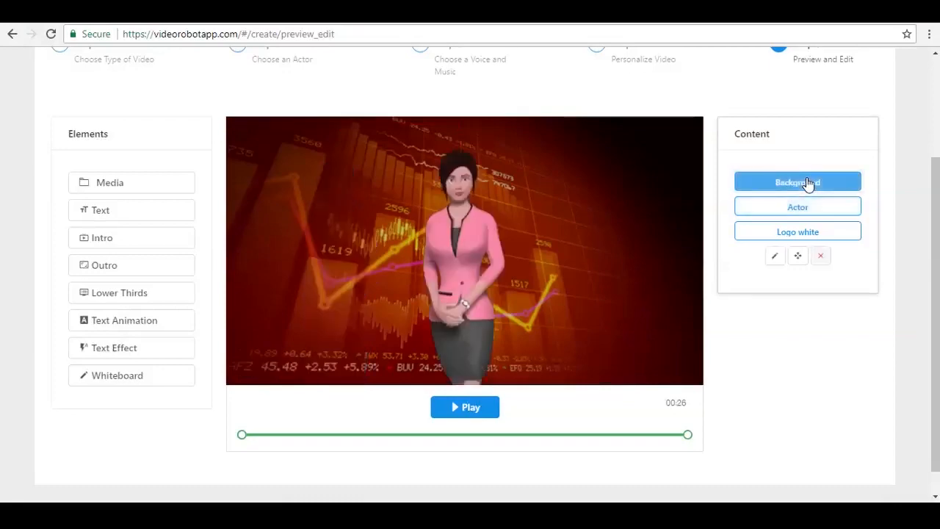
click(775, 256)
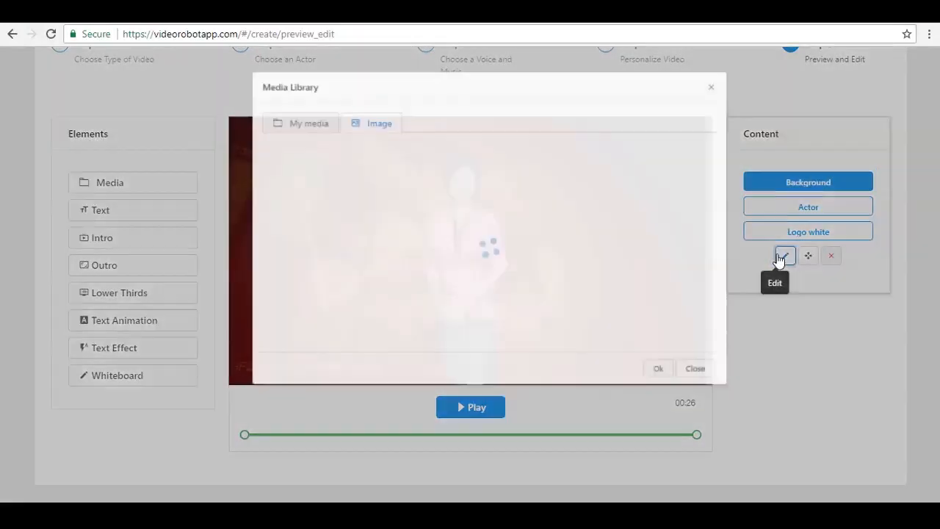
drag(708, 193, 714, 155)
click(711, 79)
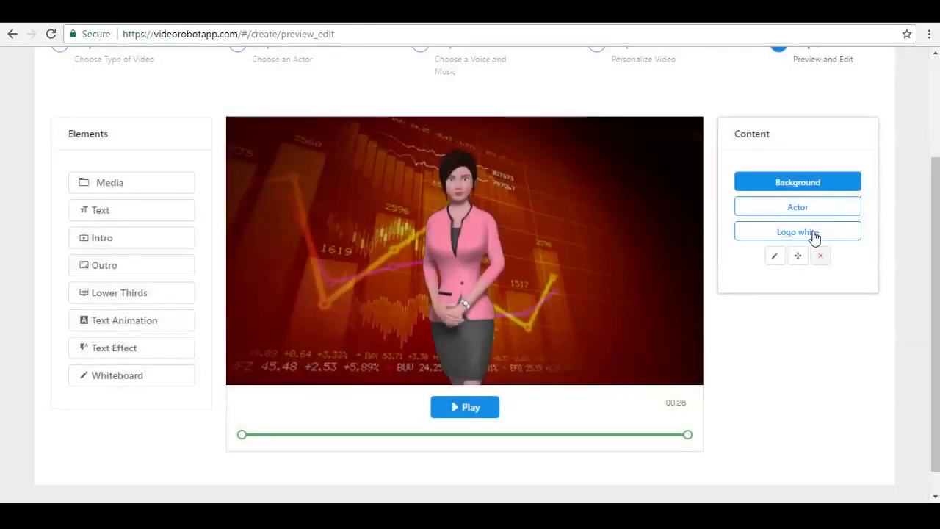
click(814, 235)
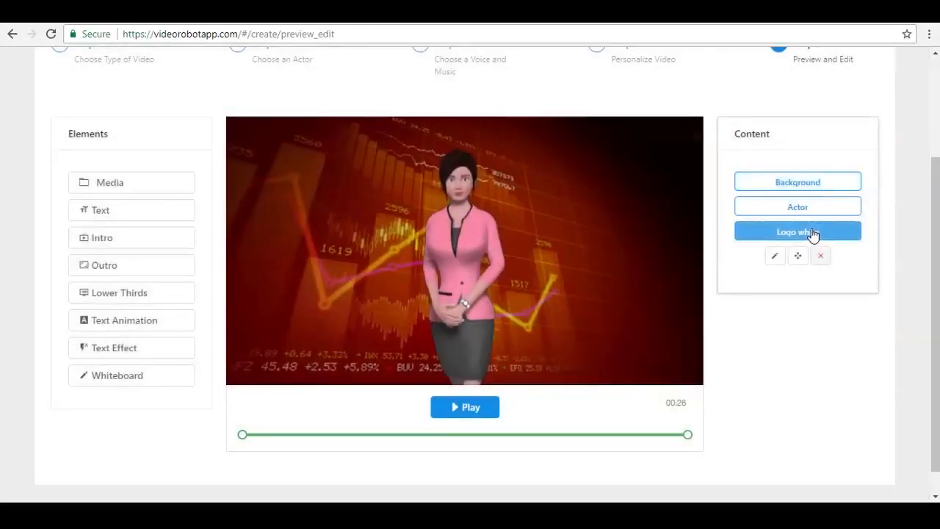
click(776, 257)
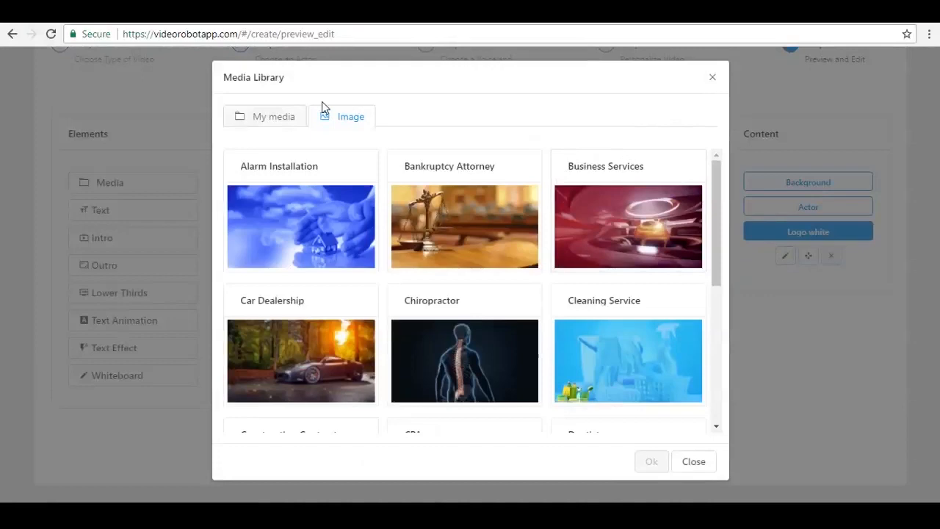
click(712, 78)
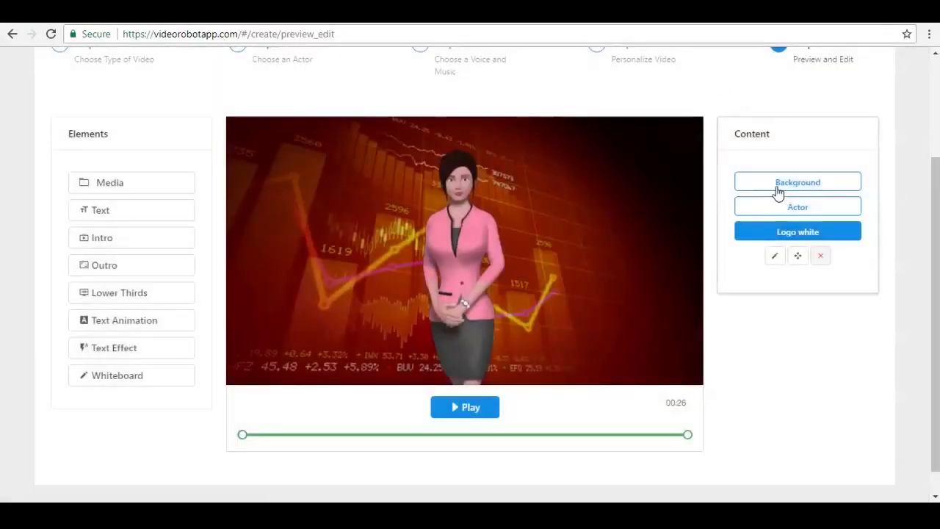
Move the actor to the left part of the video canvas and apply the new position.
click(793, 207)
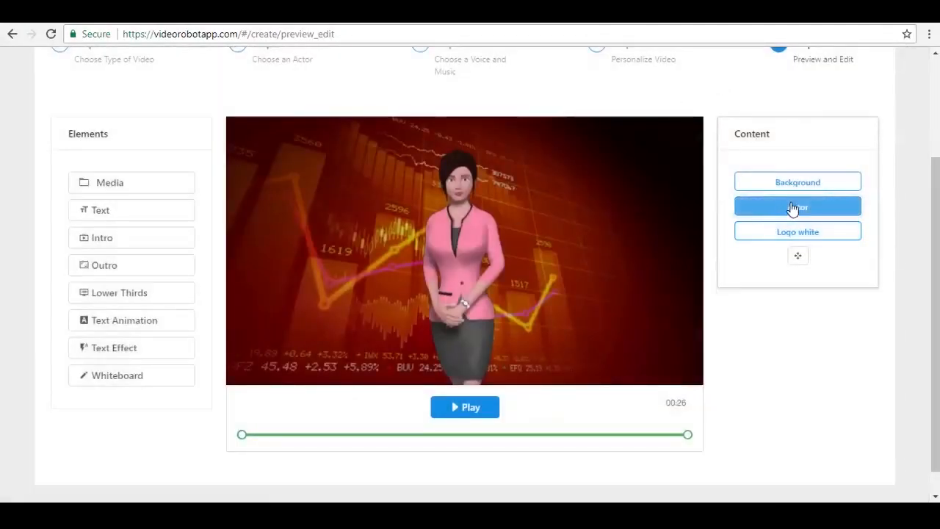
click(798, 257)
drag(505, 221, 384, 226)
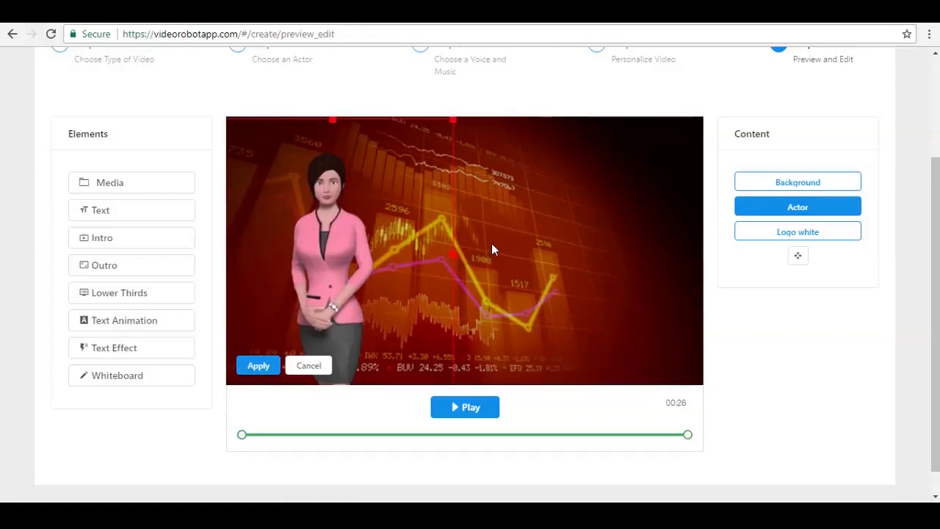
click(259, 366)
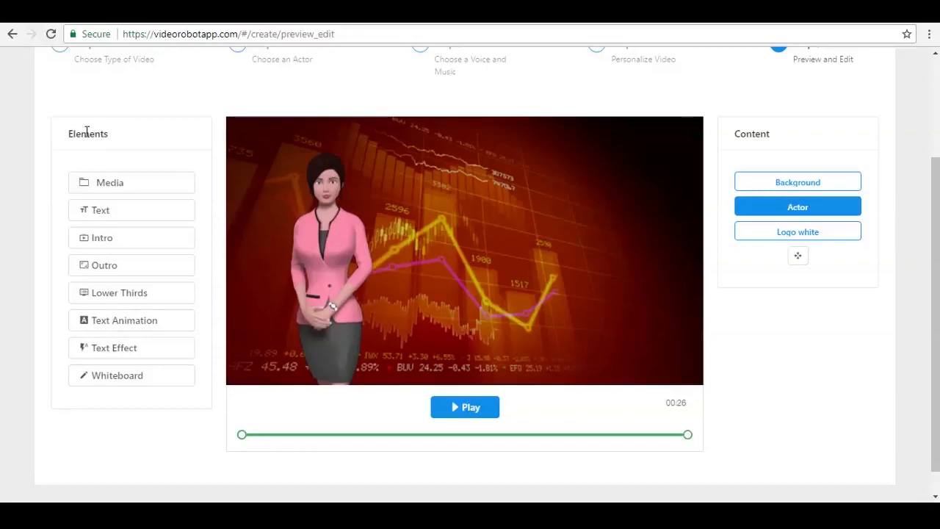
Check the media element library without adding anything, and start a text element beside the actor beginning "This is a Te".
click(147, 190)
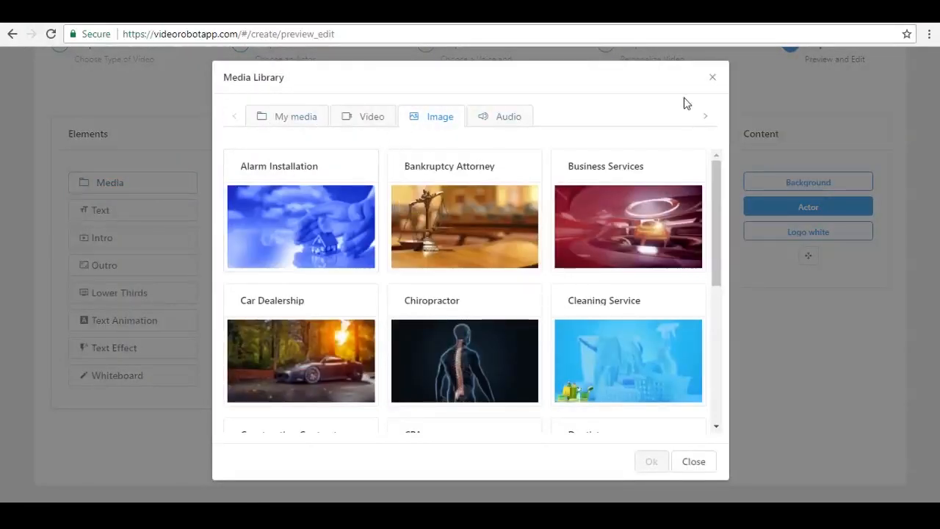
click(712, 77)
click(147, 209)
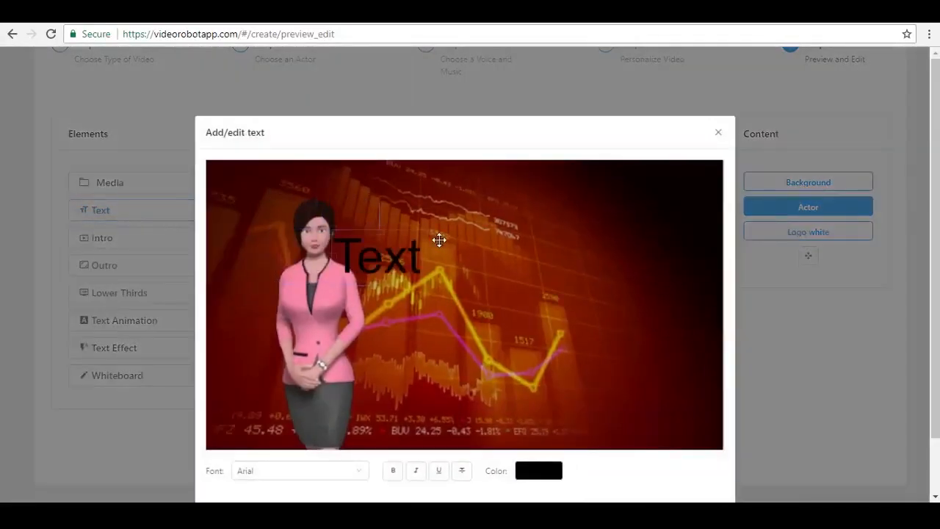
drag(439, 241, 551, 241)
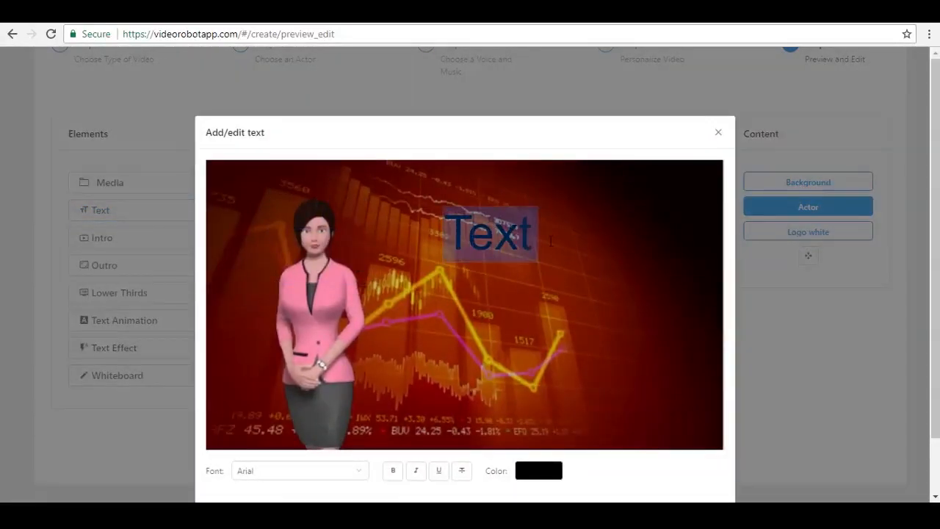
text(Thi)
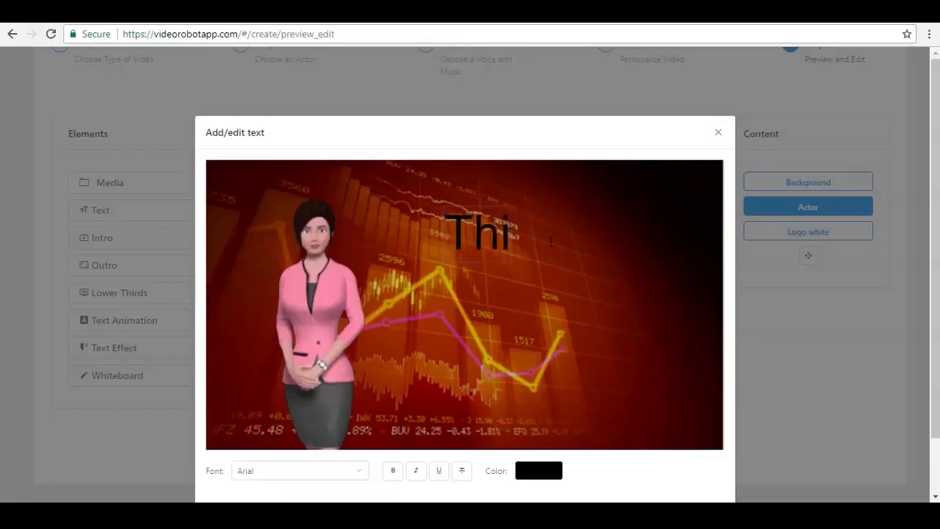
text(s is a)
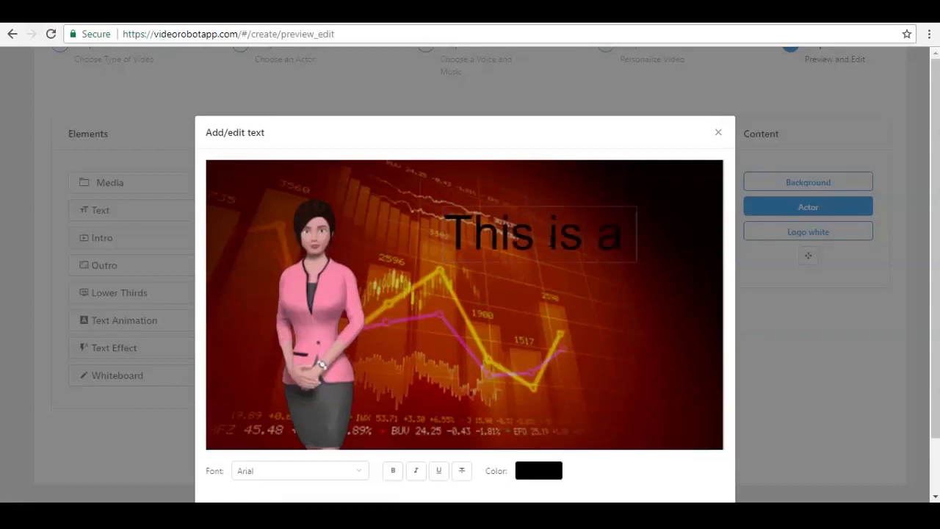
text( Te)
Format the text element "This is a Text" in the Anton font with a near-white colour and add it to the video.
scroll(464, 279, down, 2)
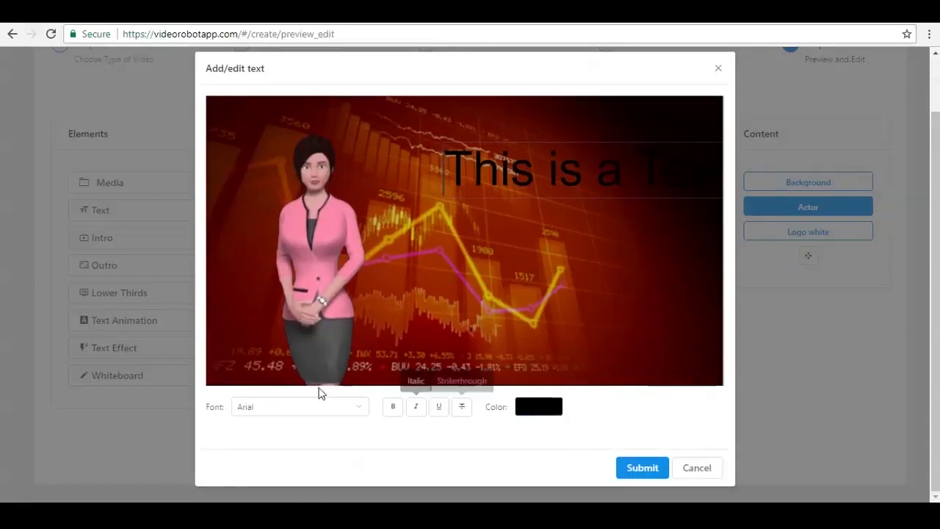
click(354, 408)
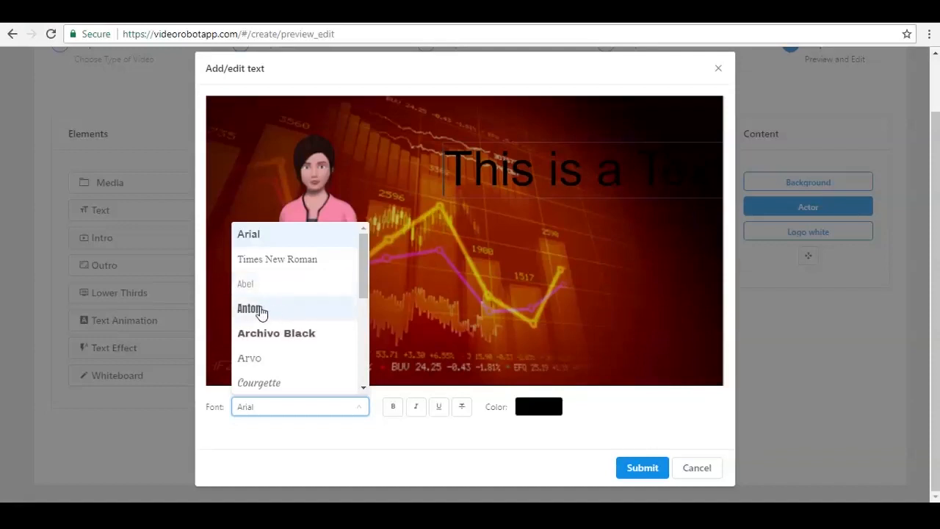
click(257, 312)
click(539, 408)
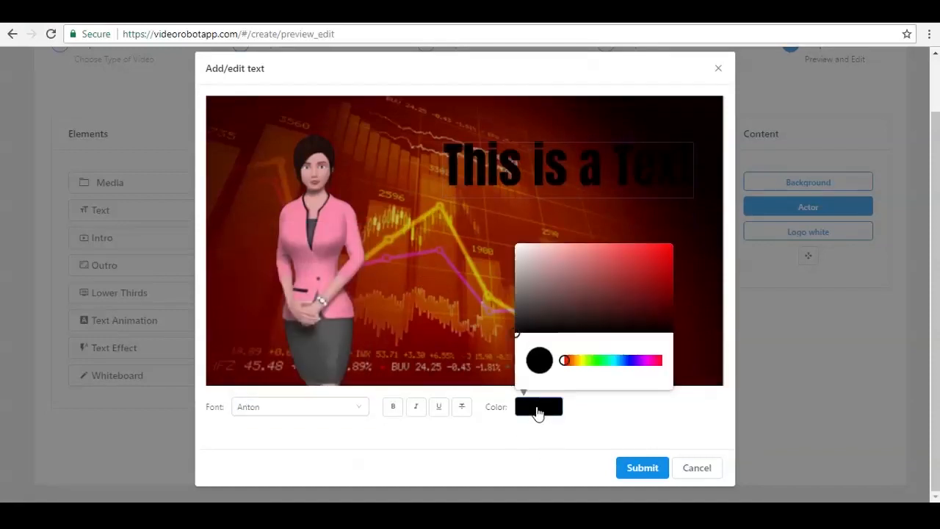
drag(528, 275, 515, 248)
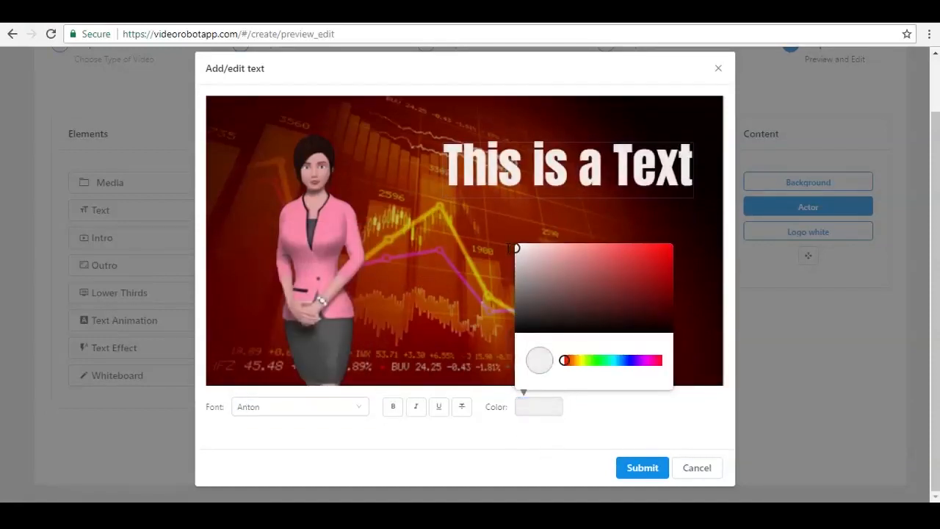
click(517, 249)
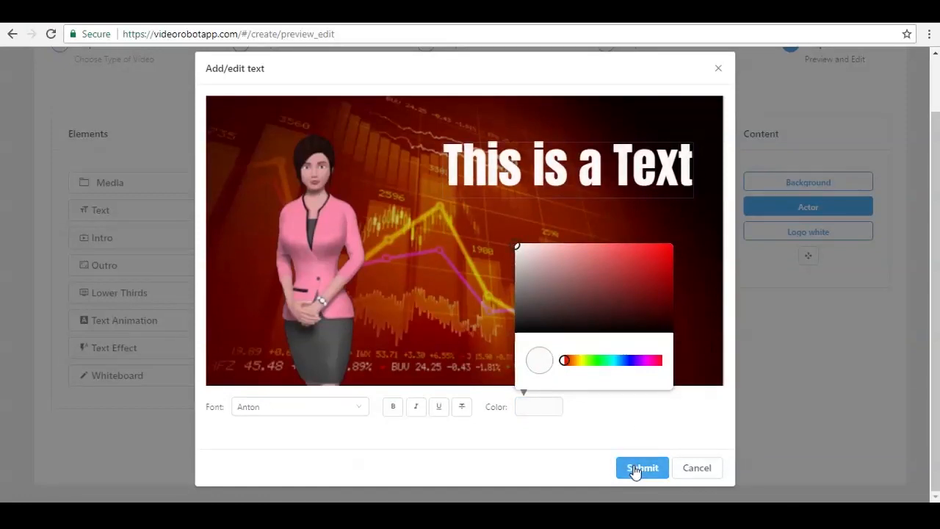
click(487, 441)
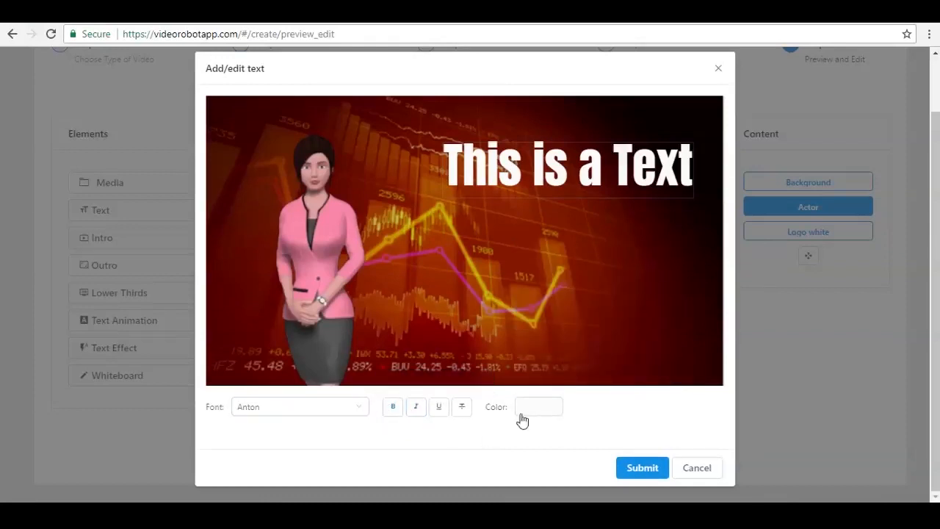
click(439, 408)
click(393, 408)
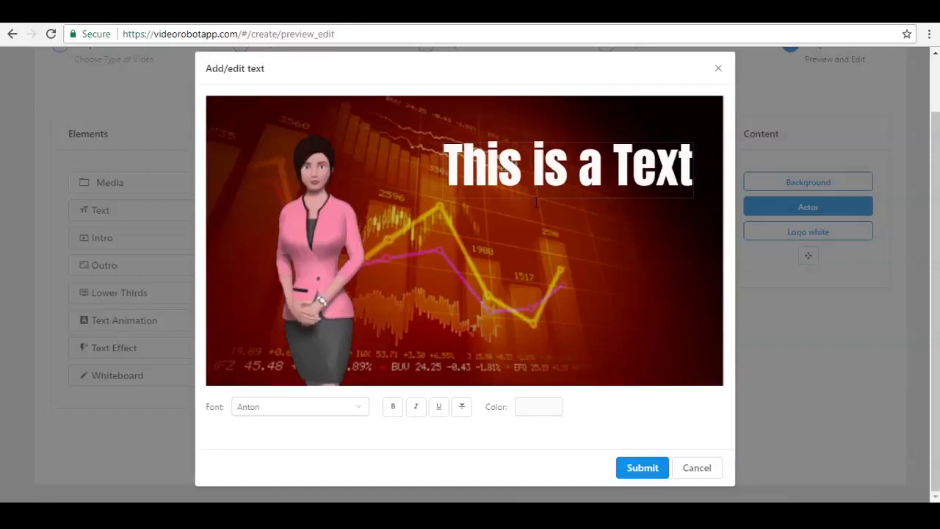
click(651, 468)
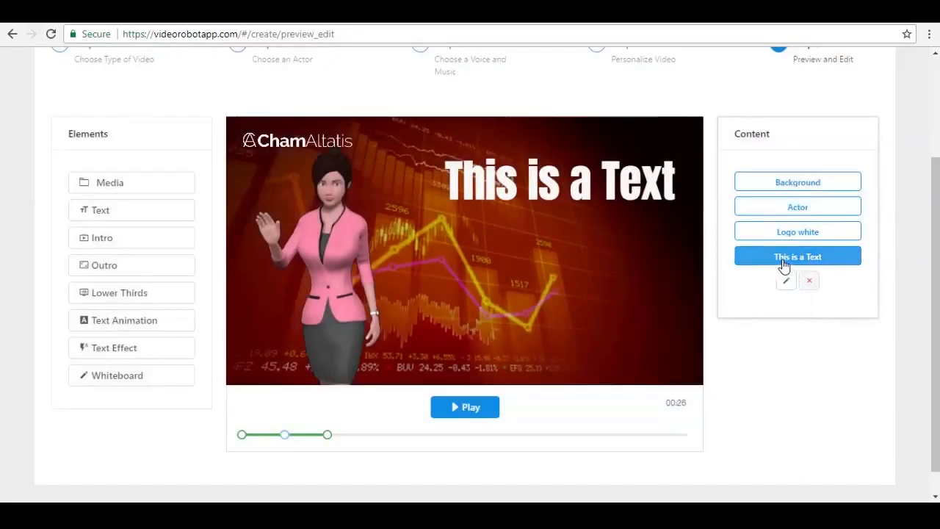
Reopen the "This is a Text" element, try a smaller size for it, and close the editor without submitting.
click(786, 282)
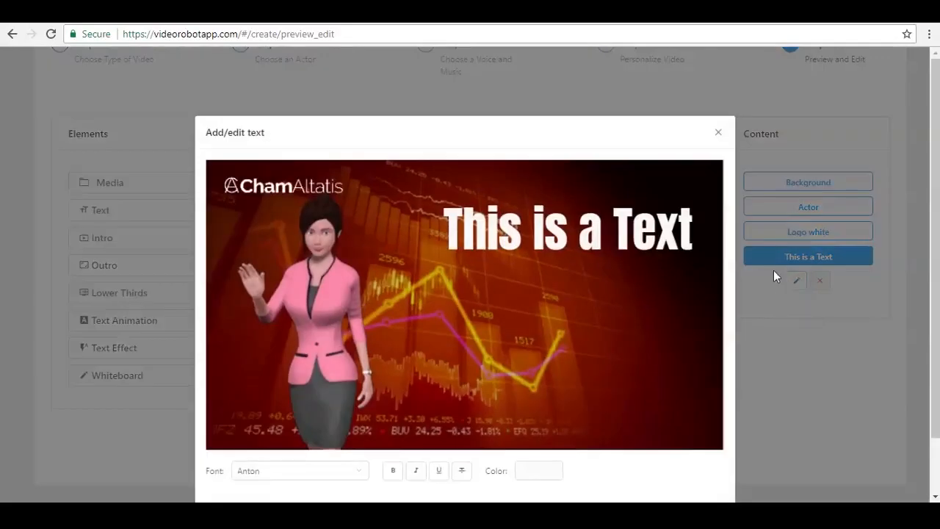
click(508, 211)
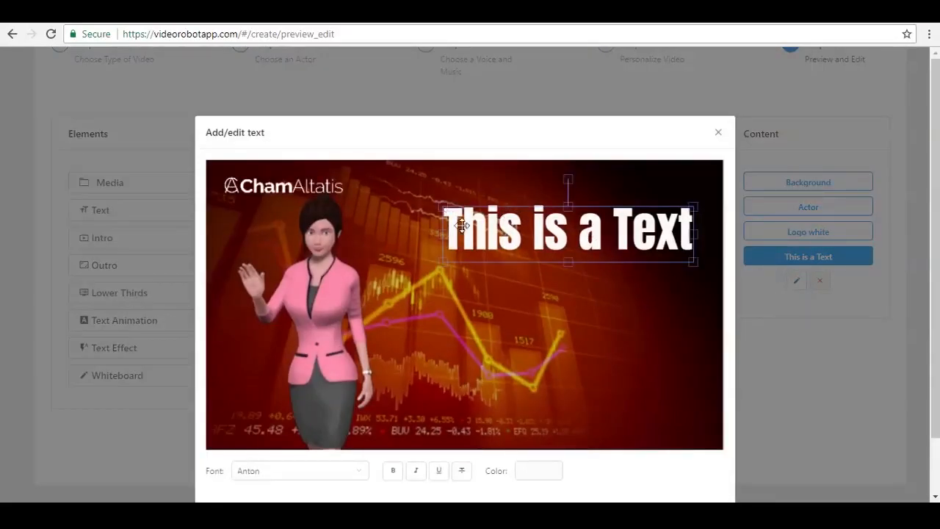
drag(444, 261, 504, 239)
drag(595, 222, 540, 220)
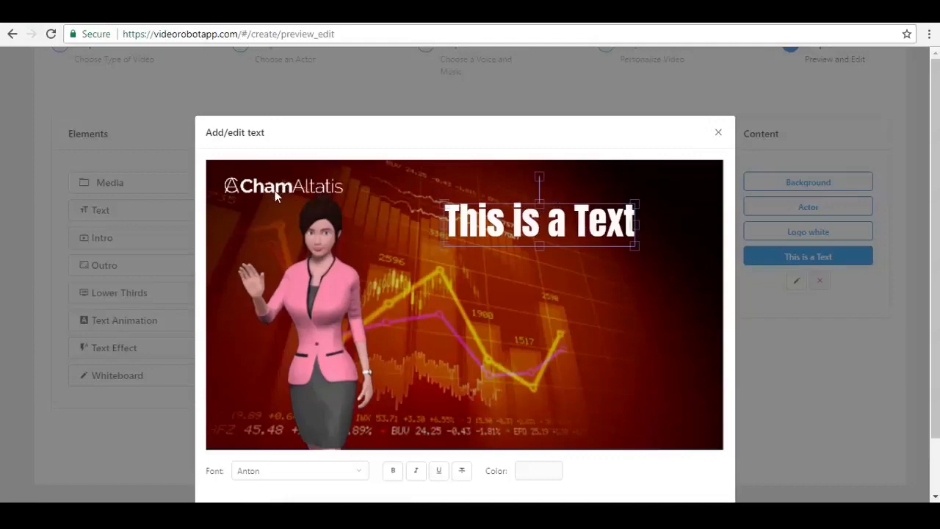
click(720, 134)
Return to the Personalize Video step, set the logo position to Right, and proceed to Preview and Edit again.
click(800, 232)
scroll(788, 235, up, 1)
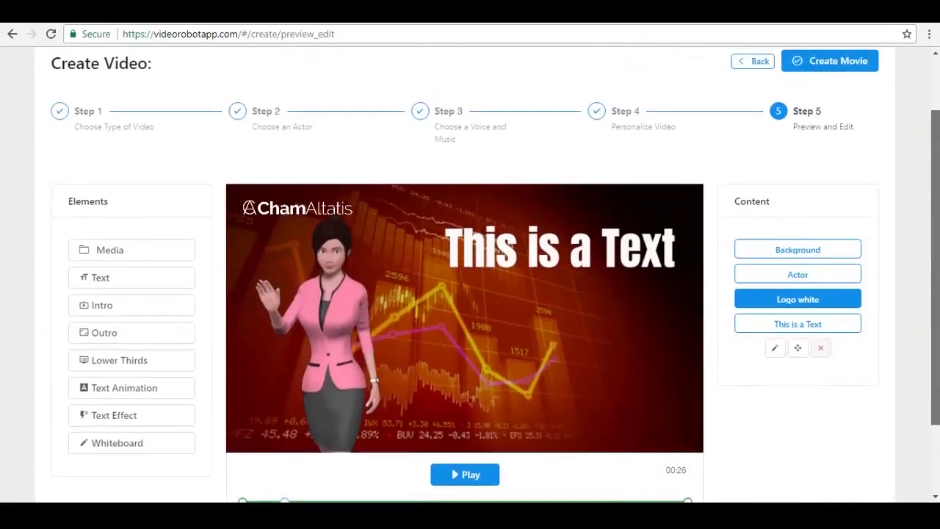
scroll(937, 166, up, 1)
drag(939, 165, 939, 177)
click(757, 71)
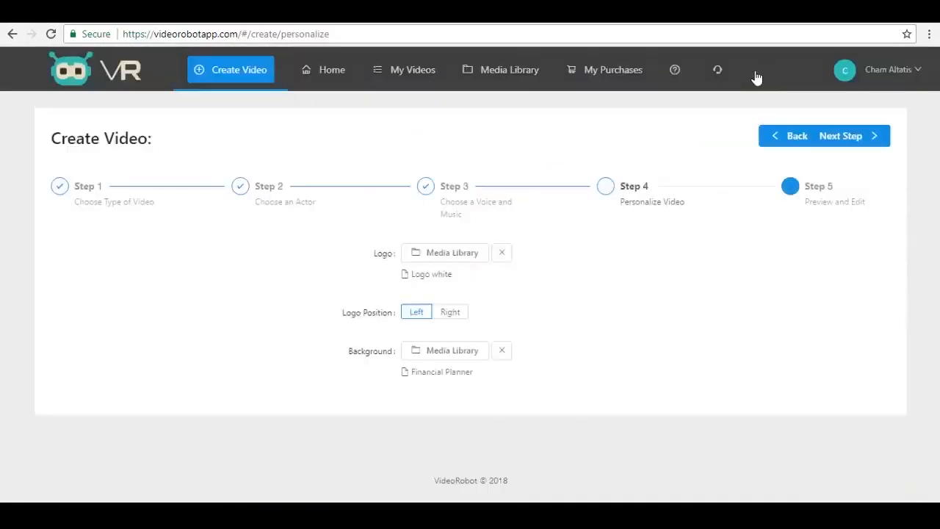
click(456, 314)
click(834, 138)
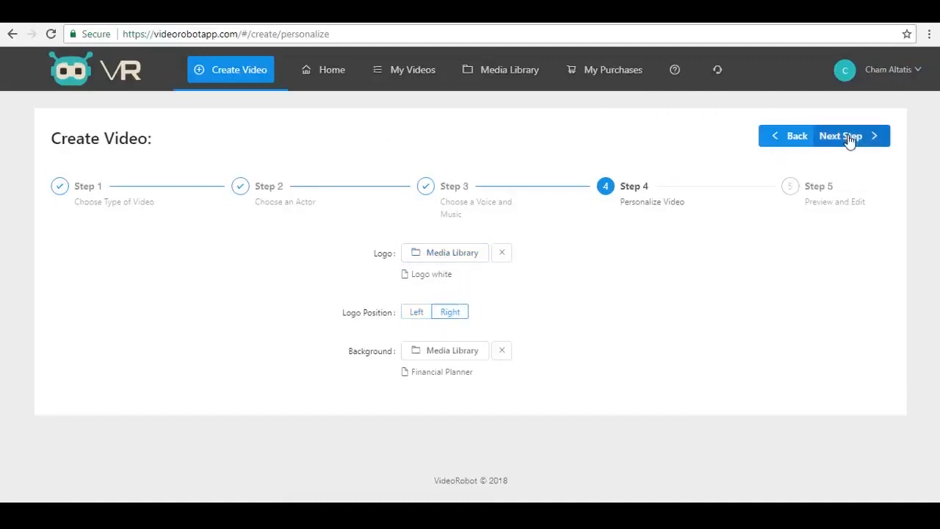
Move the actor from the centre to the left part of the video canvas and apply the position.
drag(935, 133, 936, 204)
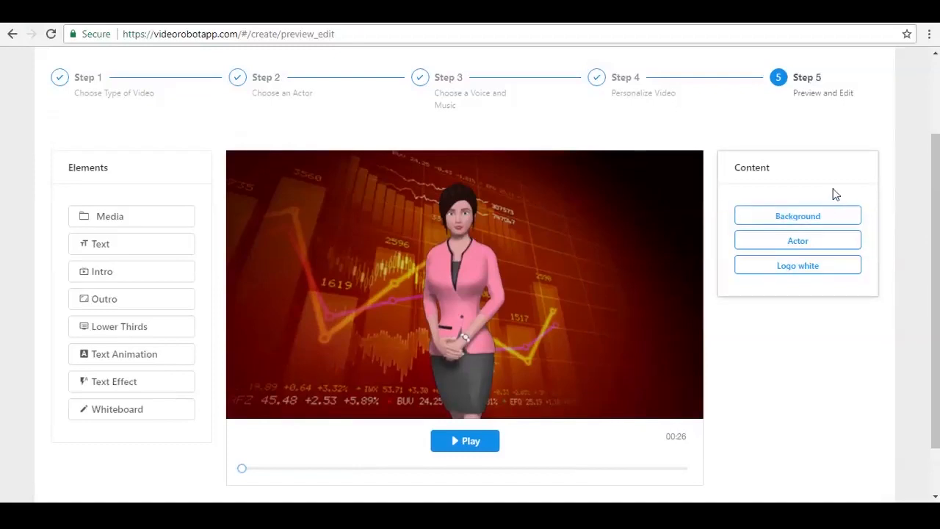
mouse_move(934, 196)
mouse_down()
mouse_move(934, 177)
mouse_move(935, 196)
mouse_up()
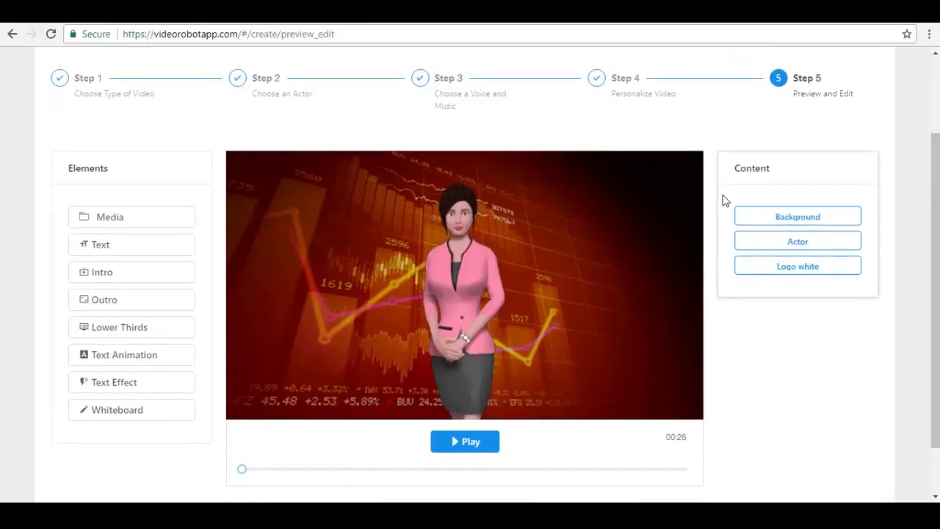
scroll(923, 189, down, 1)
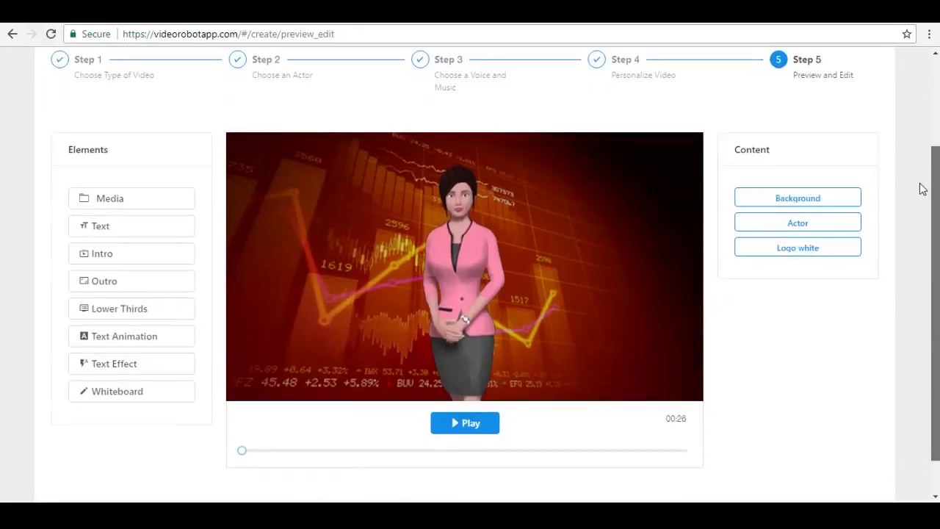
scroll(922, 183, up, 1)
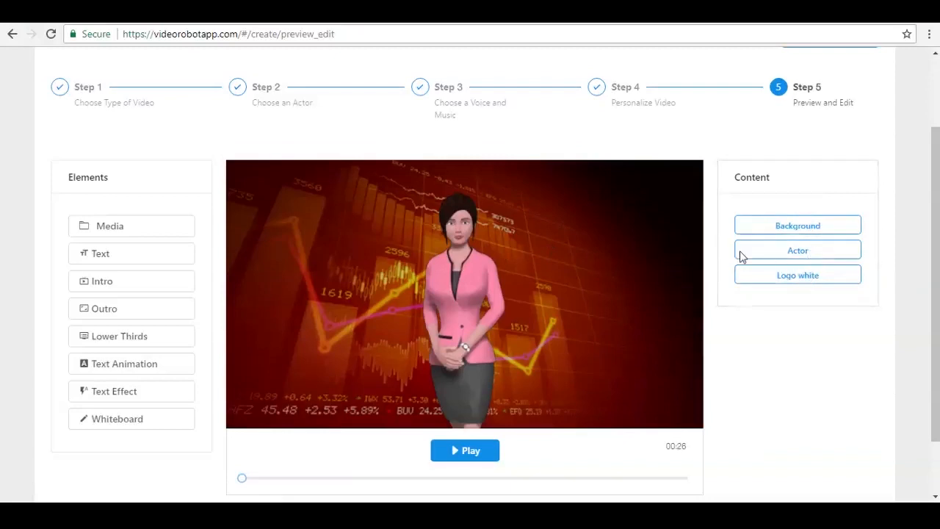
click(792, 251)
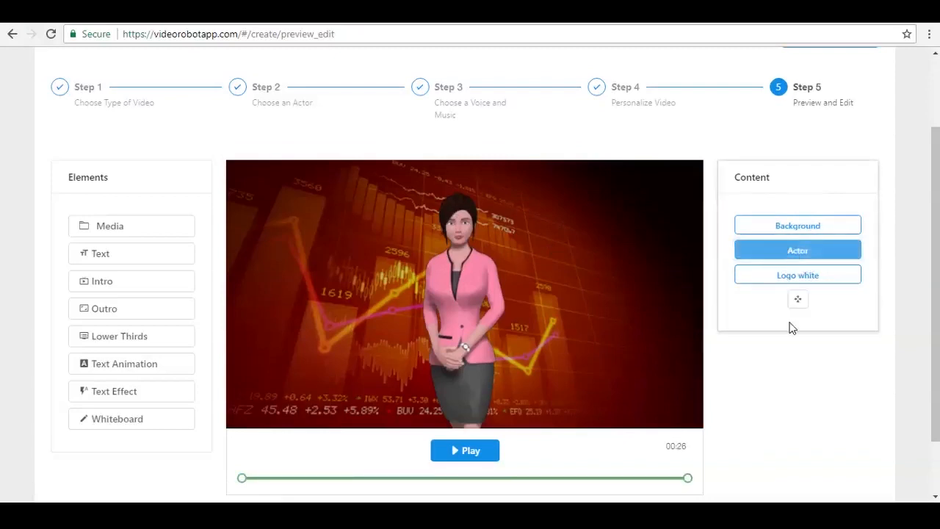
click(798, 299)
drag(450, 258, 338, 260)
click(258, 409)
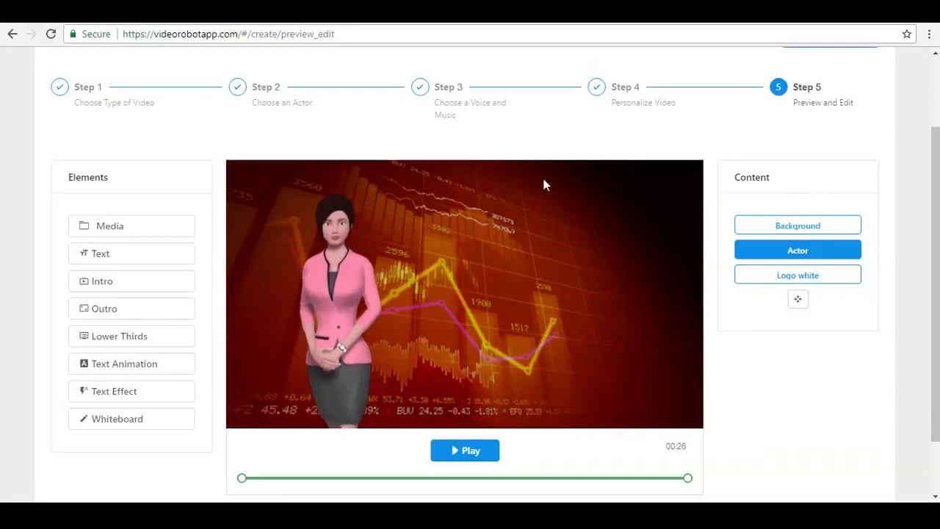
Start a new text element reading "Text" to the right of the actor's head and colour it white.
click(122, 256)
drag(305, 245, 500, 219)
click(482, 221)
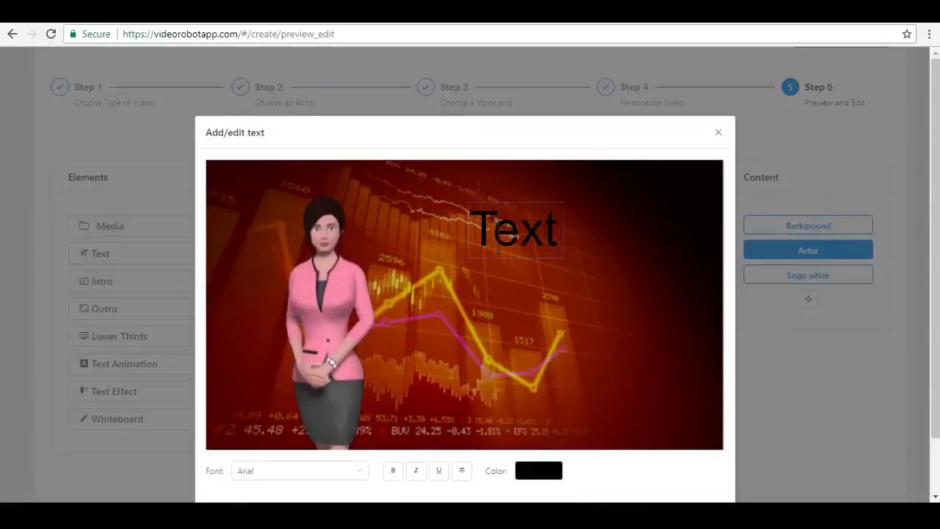
click(543, 474)
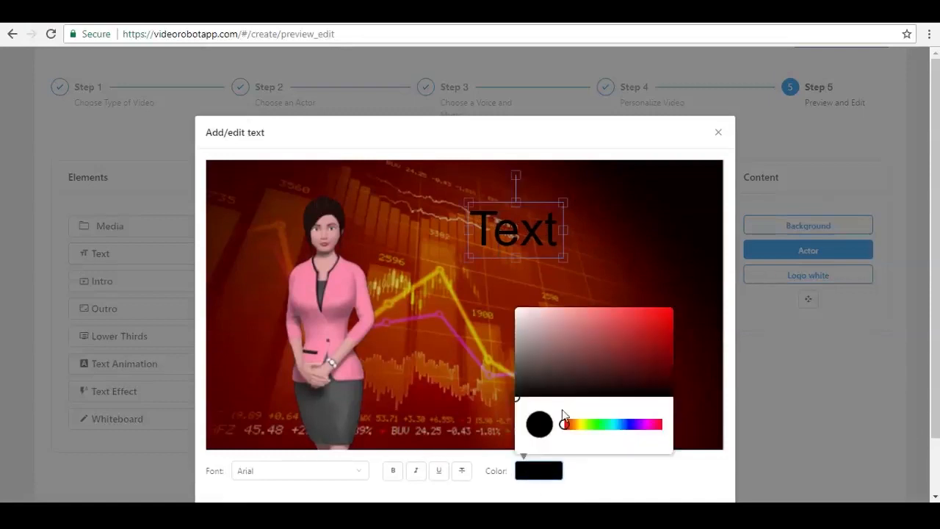
drag(530, 354, 497, 304)
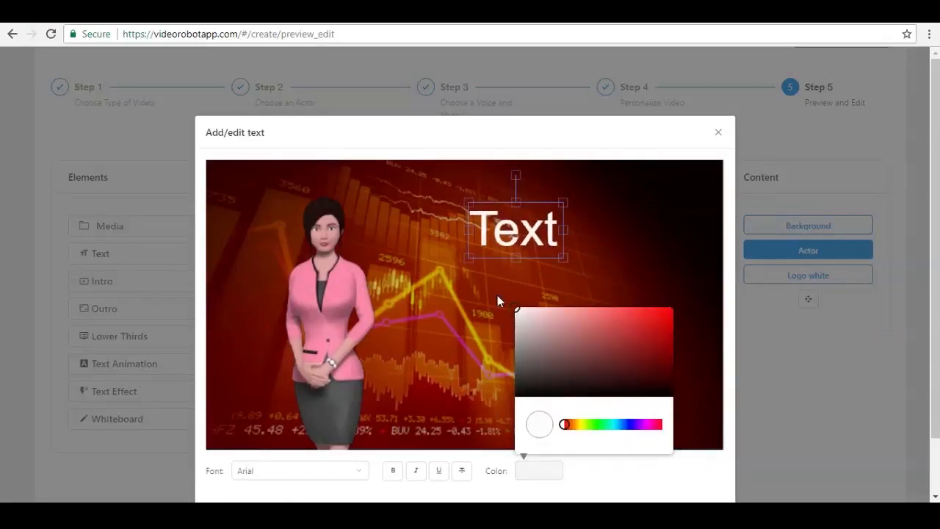
Set the text's font to Anton, nudge it slightly downward, and submit it to the video.
click(345, 468)
click(249, 371)
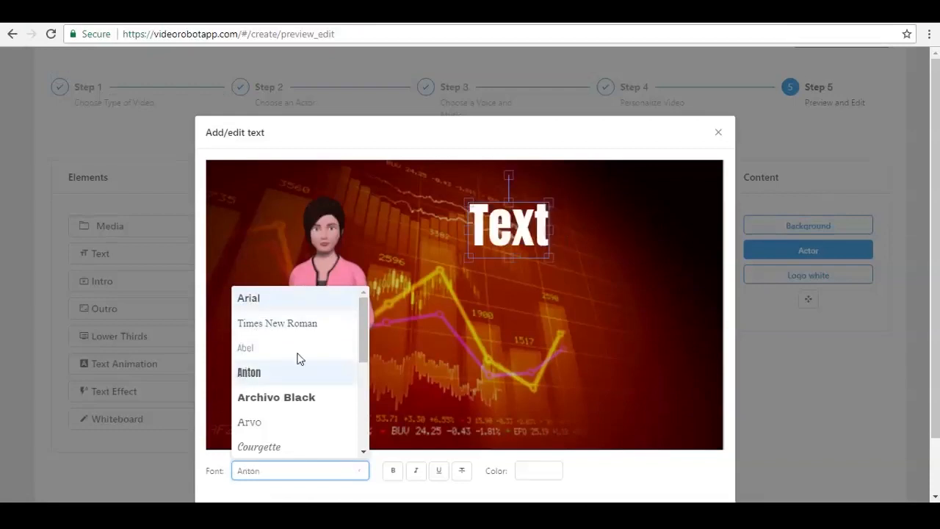
mouse_move(548, 257)
mouse_down()
mouse_move(537, 245)
mouse_move(562, 260)
mouse_move(524, 242)
mouse_move(608, 275)
mouse_move(525, 242)
mouse_move(554, 252)
mouse_move(548, 257)
mouse_up()
mouse_move(526, 226)
mouse_down()
mouse_move(613, 222)
mouse_move(528, 235)
mouse_up()
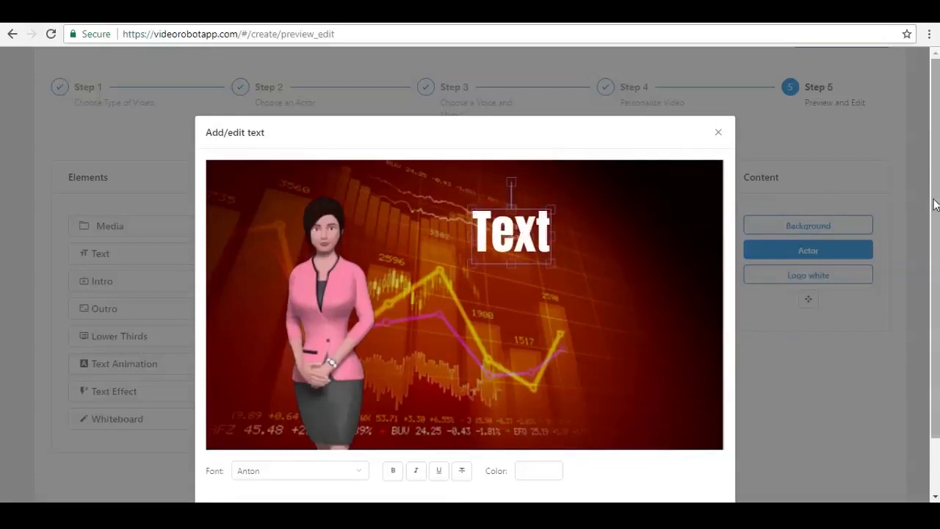
scroll(661, 434, down, 1)
click(643, 465)
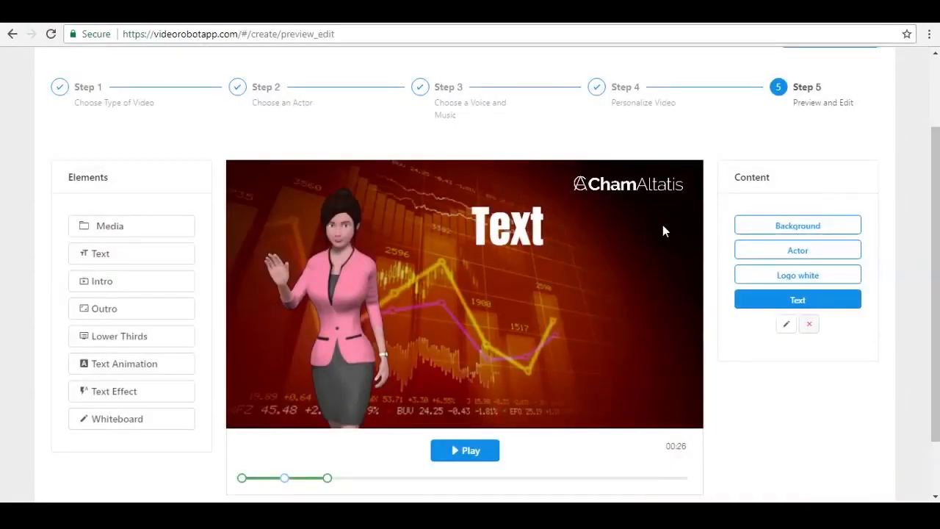
Browse the intro templates and choose Introduction 6 for the video.
click(146, 288)
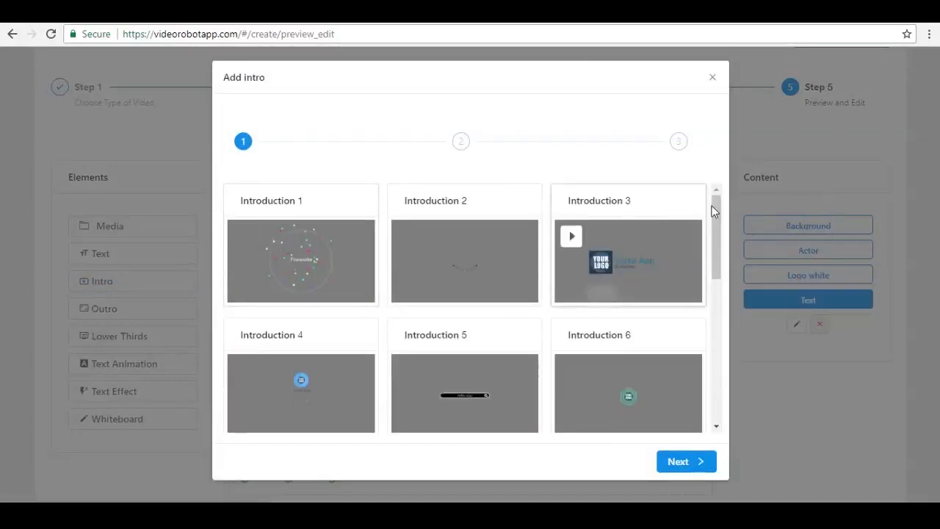
drag(716, 210, 742, 222)
mouse_move(655, 260)
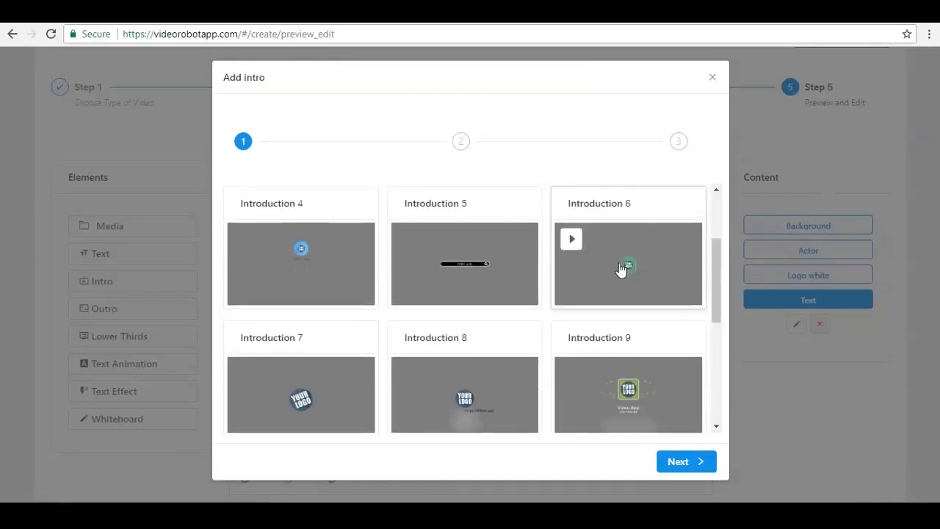
click(628, 266)
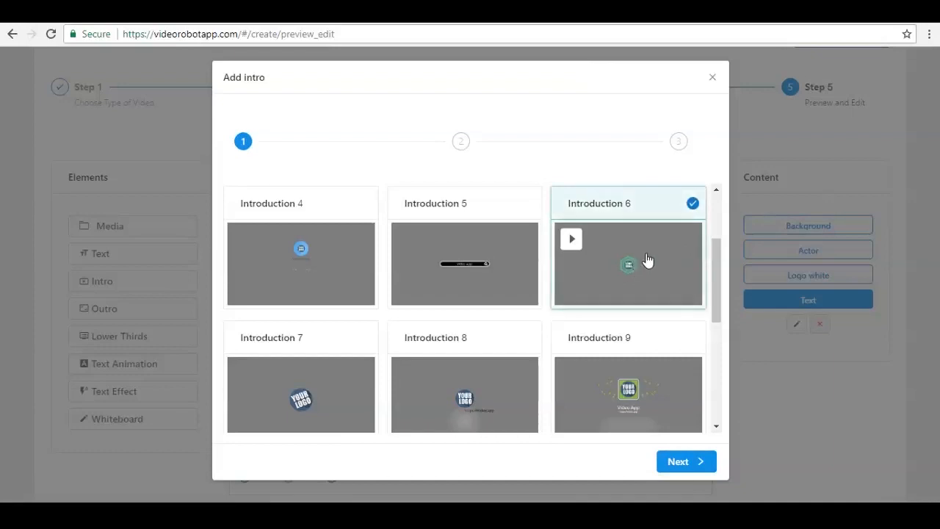
click(687, 461)
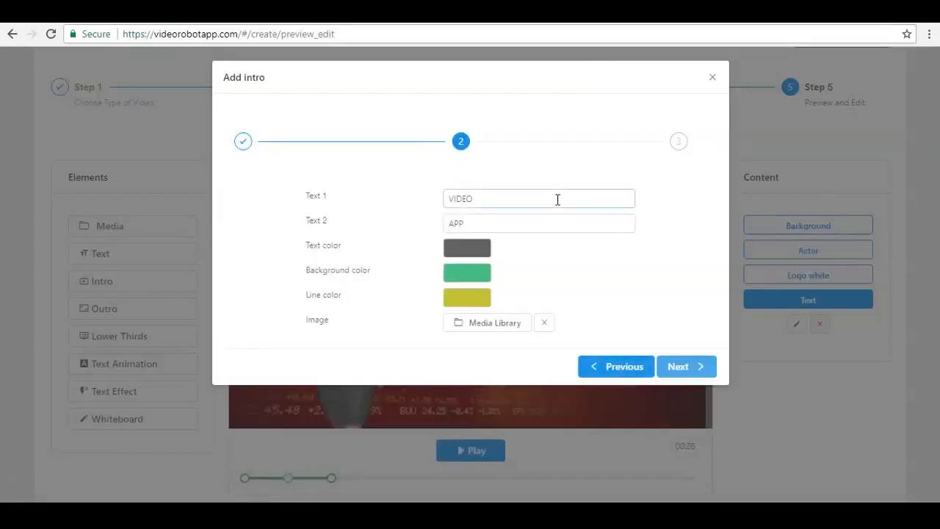
Add the intro with its default texts, colours, image and duration, and play the preview past the intro before pausing.
click(477, 197)
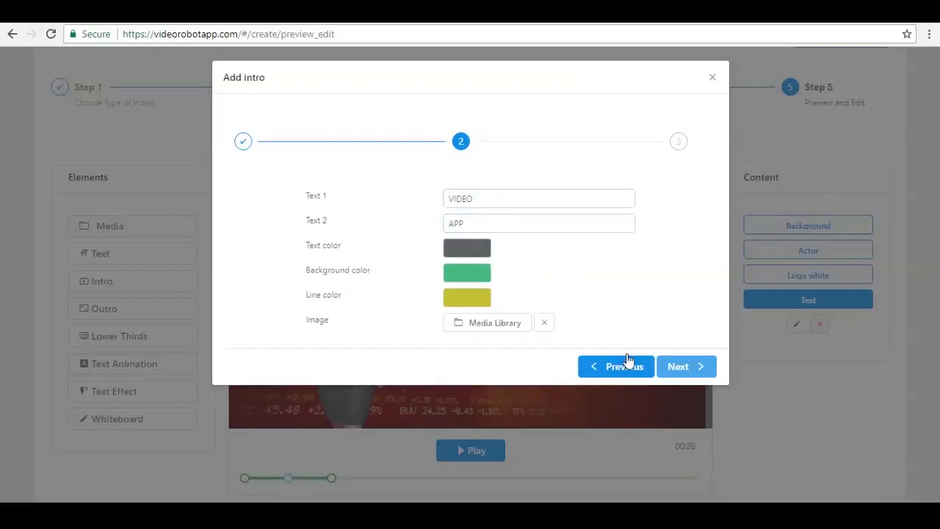
click(687, 369)
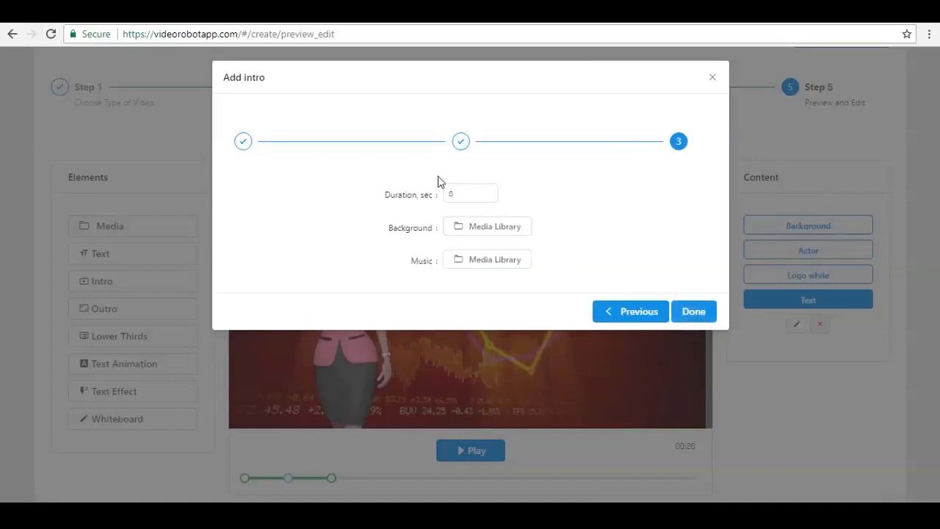
click(697, 320)
click(467, 452)
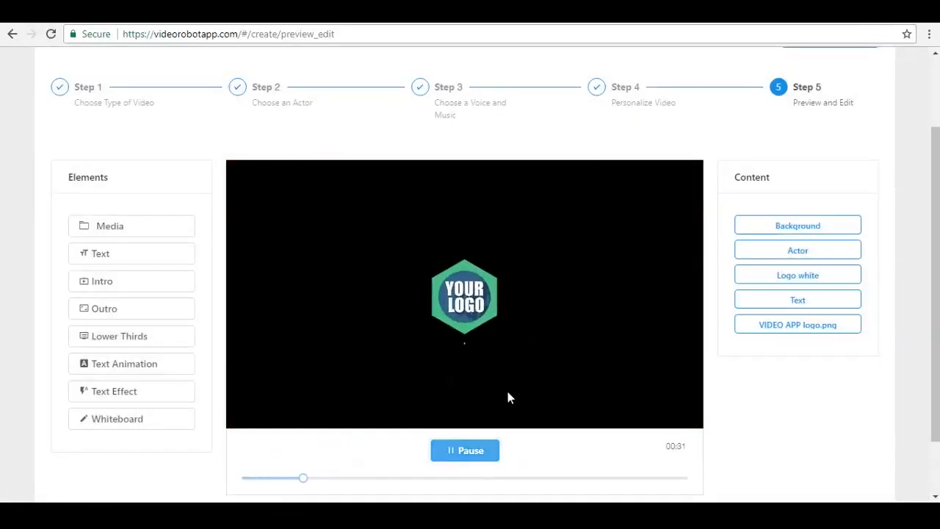
click(459, 463)
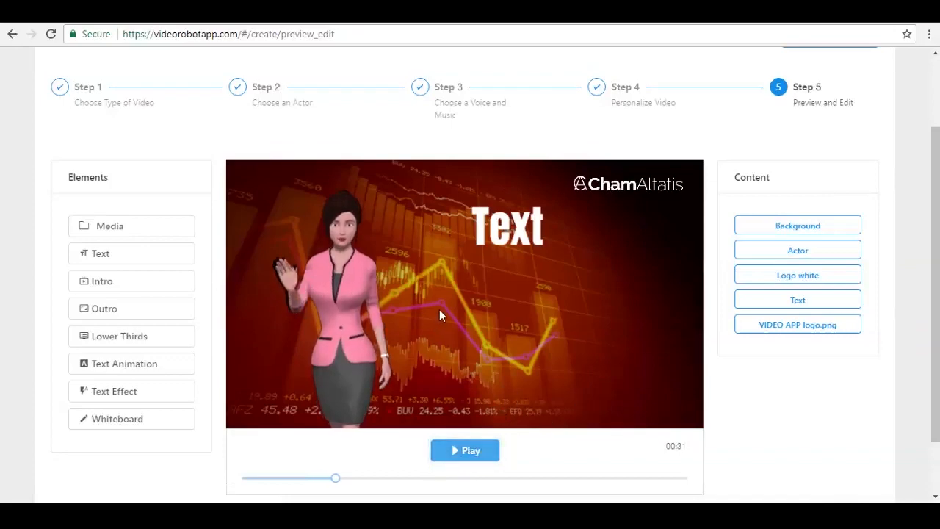
Add Outro 1 to the video with its default "Click the" and "button below" texts, colours, and duration.
click(110, 316)
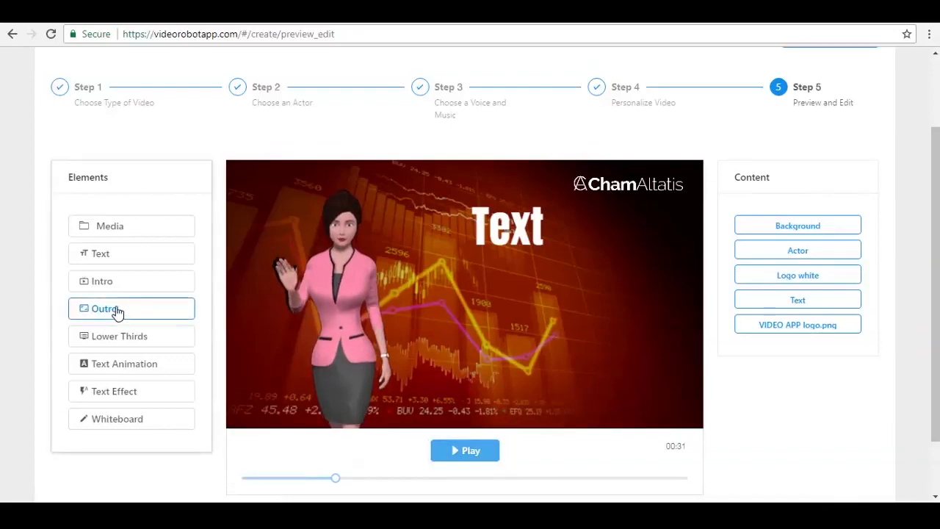
click(117, 313)
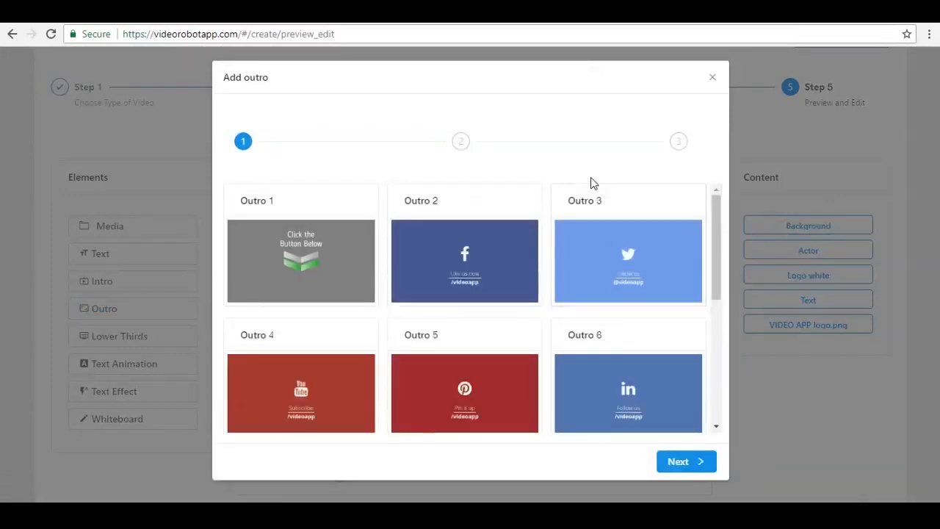
click(684, 460)
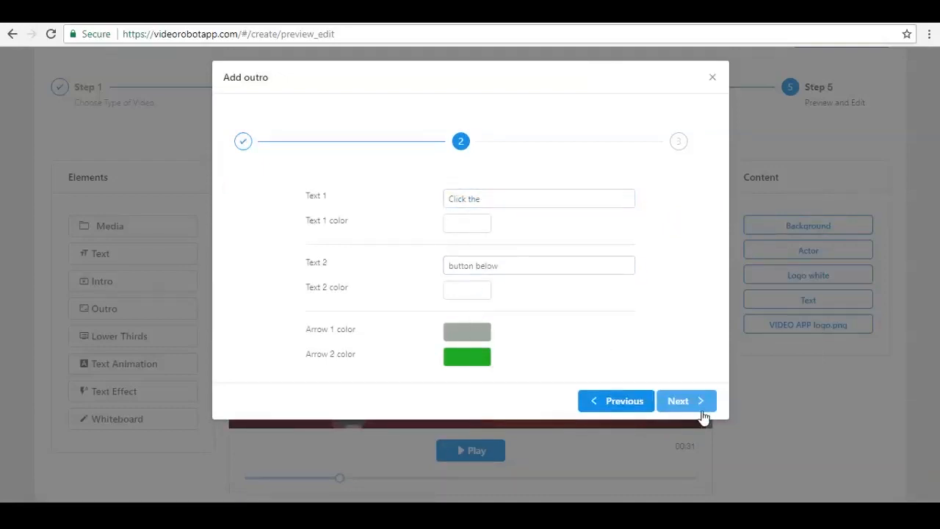
click(686, 402)
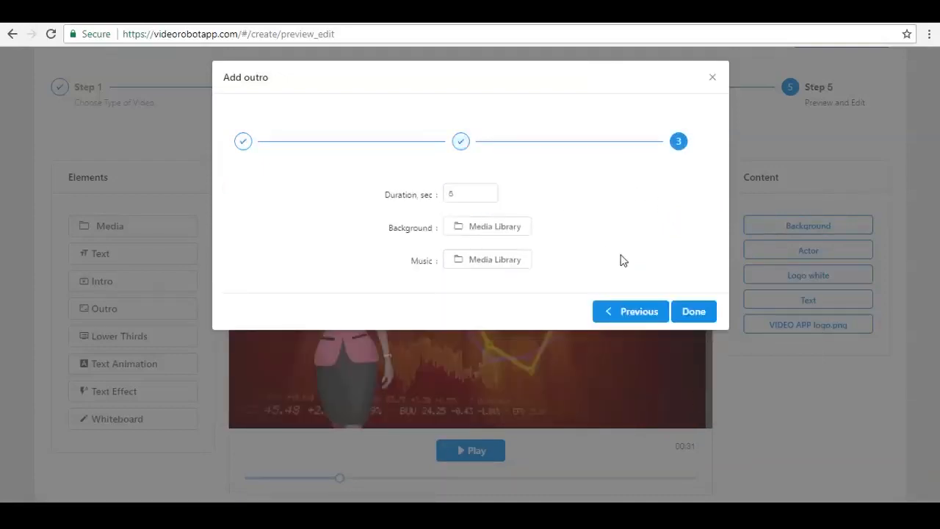
click(694, 316)
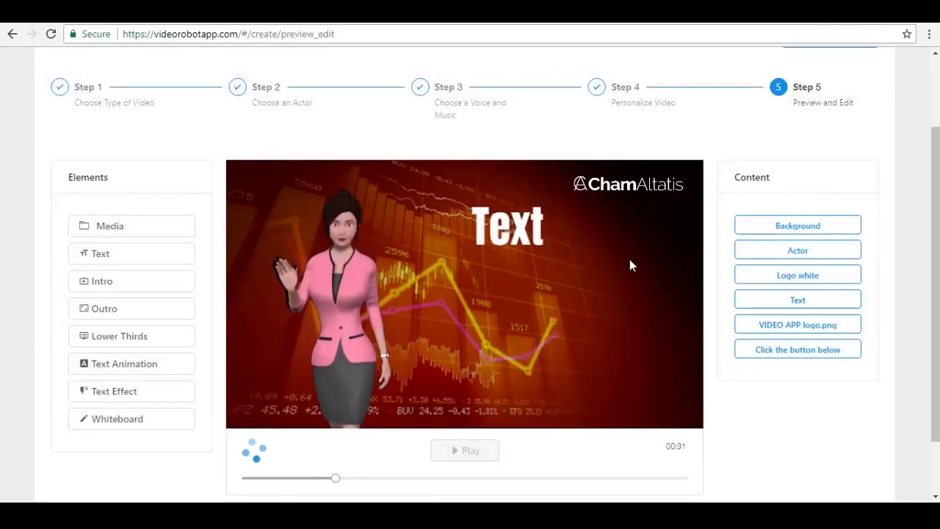
Add Lower Third Animation 6 to the video and apply its default texts, white text colours and red background.
click(123, 335)
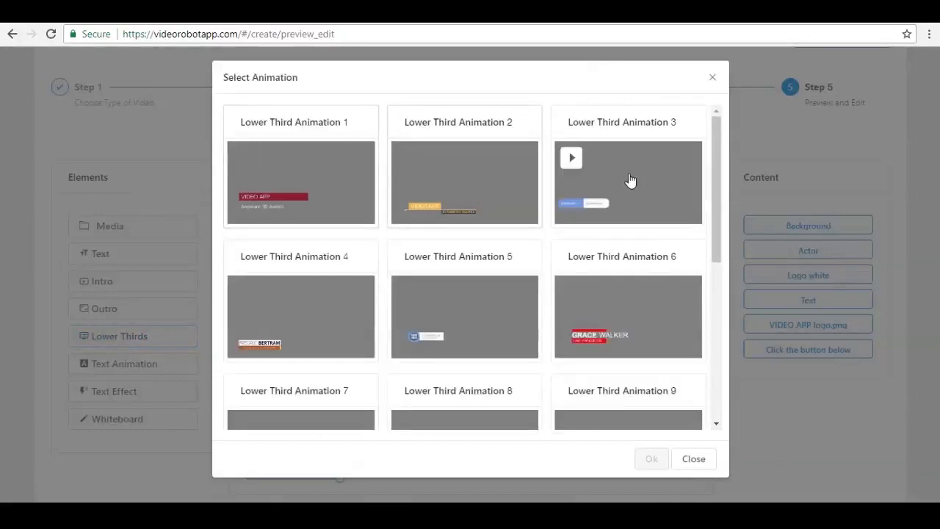
scroll(722, 158, down, 2)
click(701, 211)
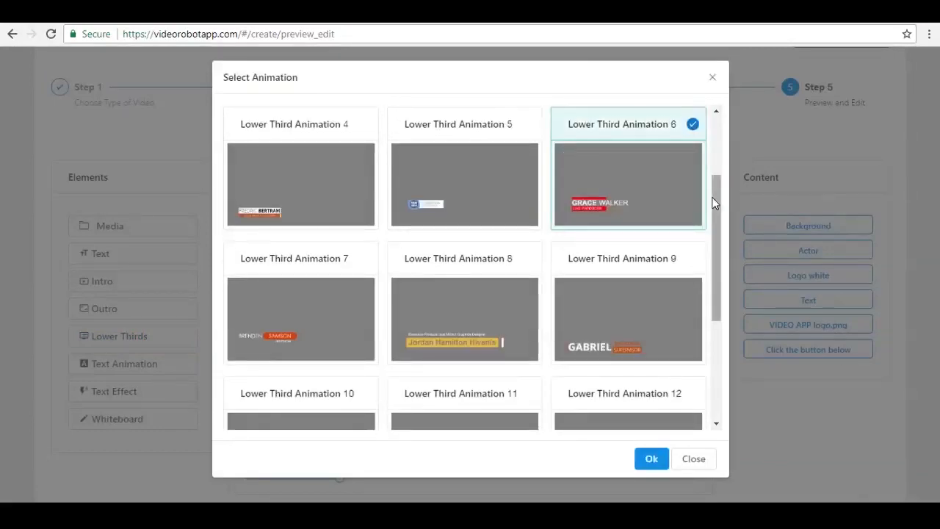
click(652, 457)
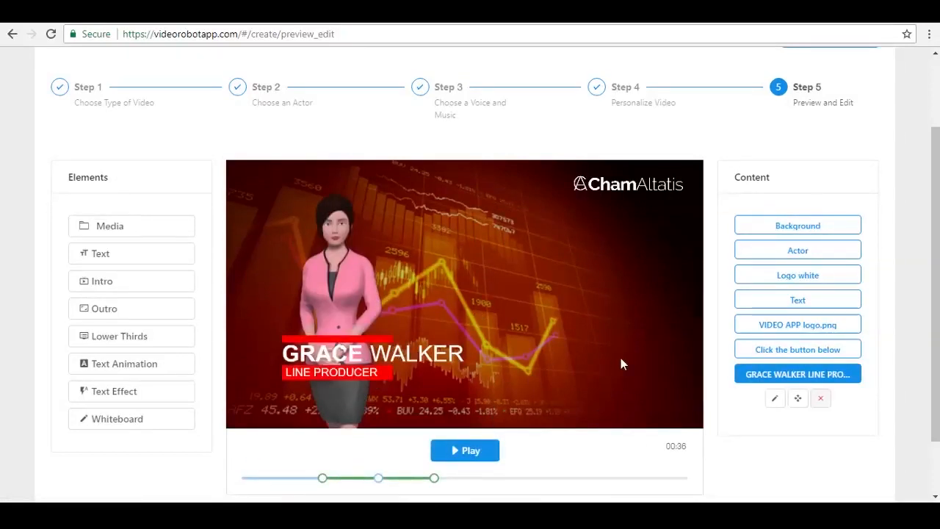
click(775, 399)
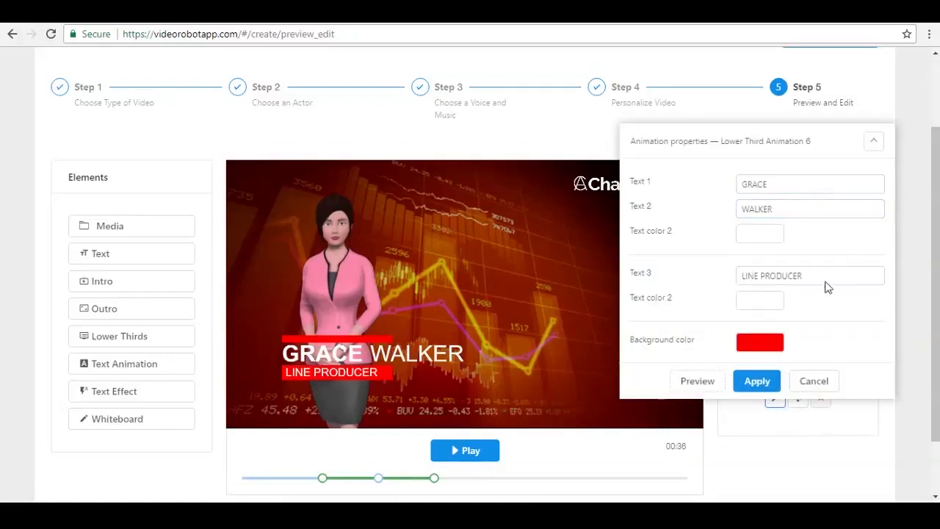
click(805, 270)
click(758, 383)
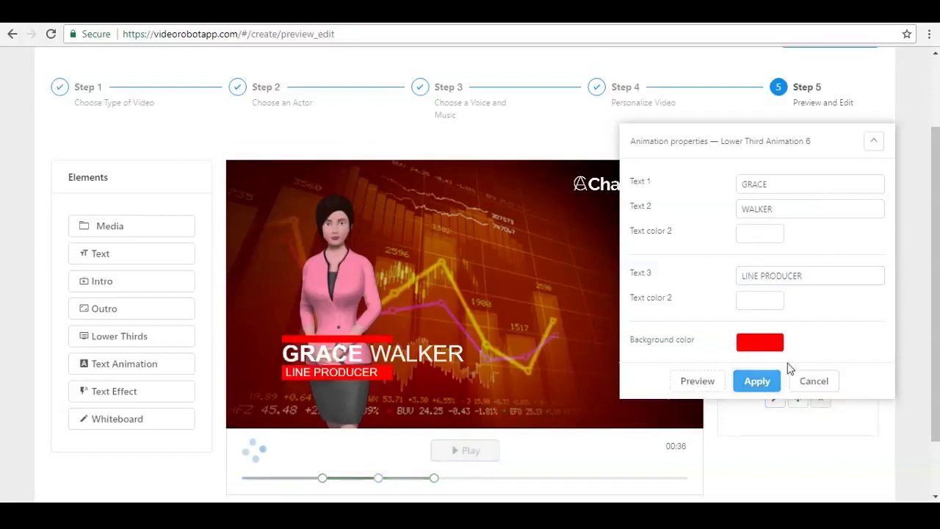
Add Text Animation 1 to the video.
click(127, 369)
mouse_move(327, 166)
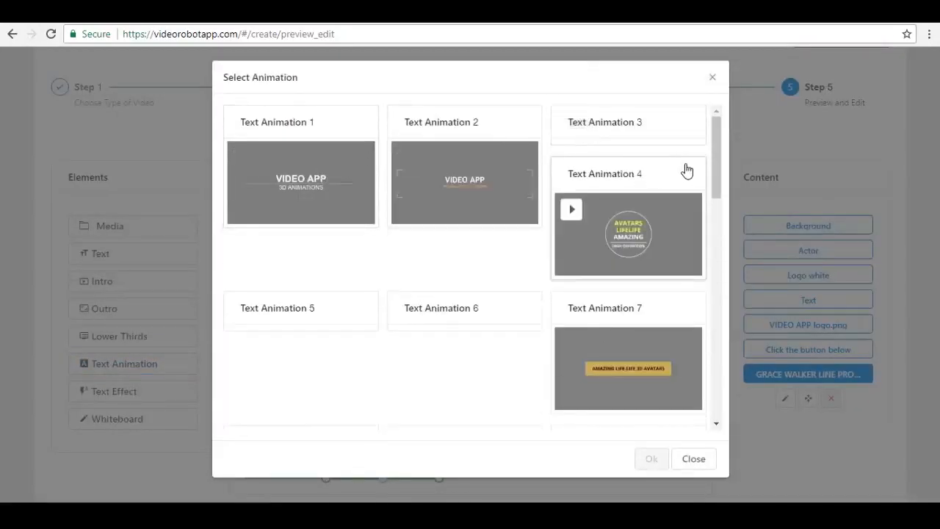
mouse_move(264, 180)
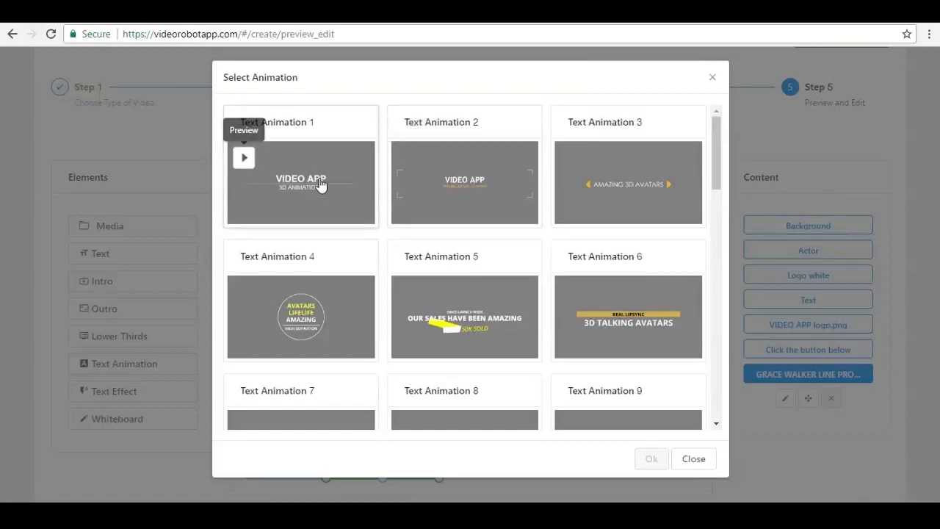
click(319, 174)
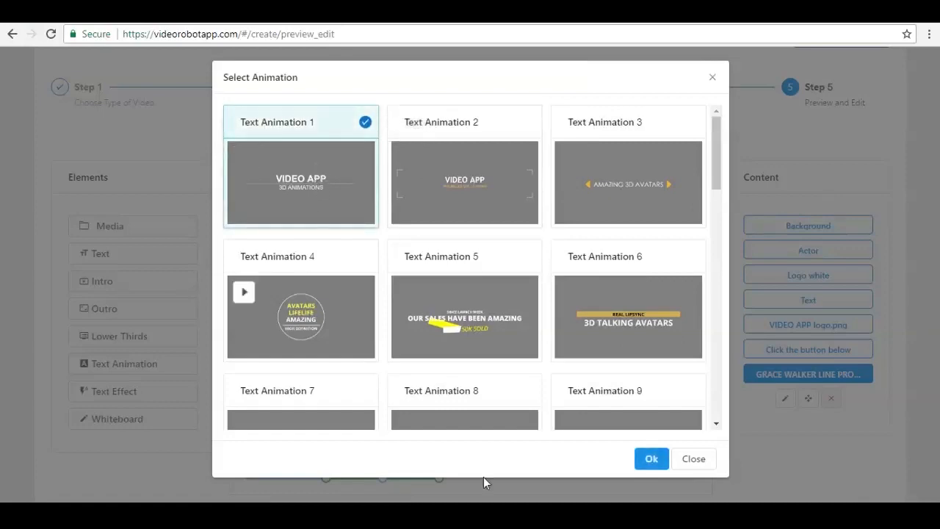
click(649, 459)
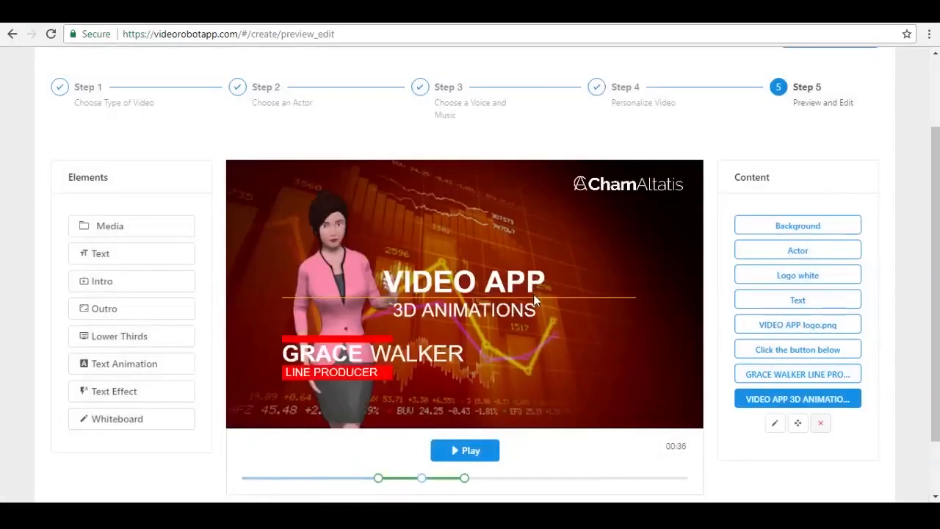
Try to move the "VIDEO APP 3D ANIMATIONS" text to the right of the actor and play a moment of the preview.
click(798, 424)
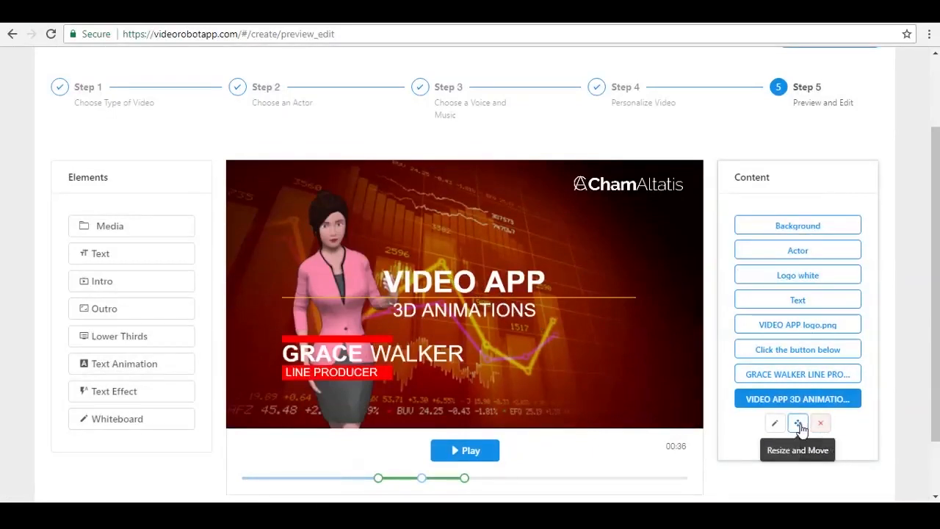
drag(451, 288, 534, 267)
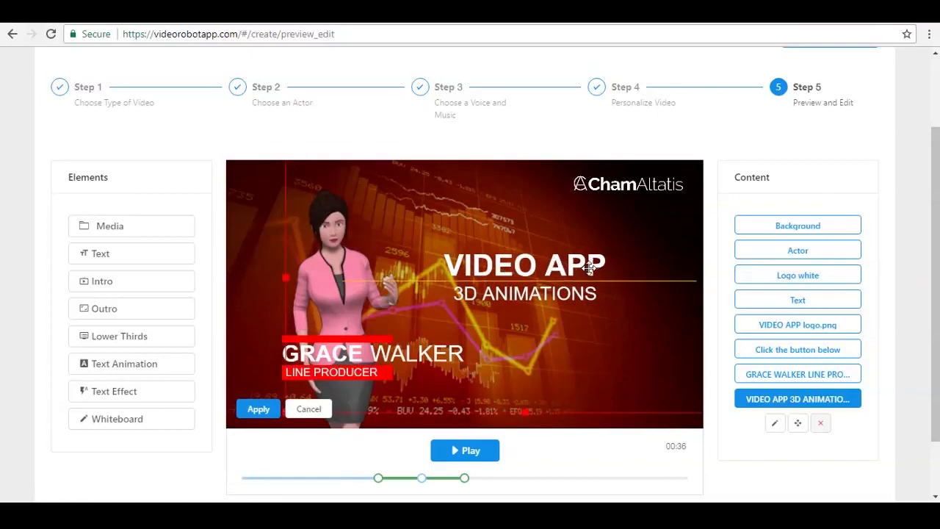
click(120, 390)
drag(406, 483, 423, 490)
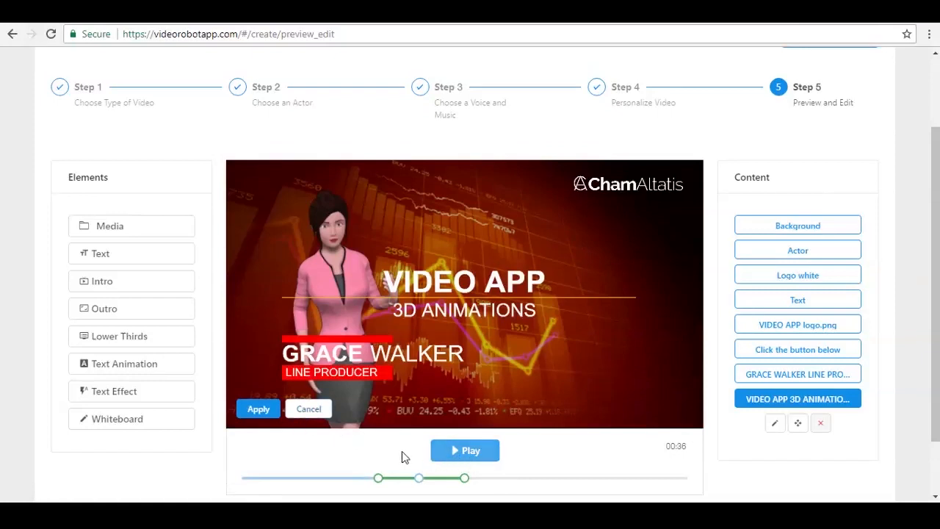
click(454, 455)
click(456, 451)
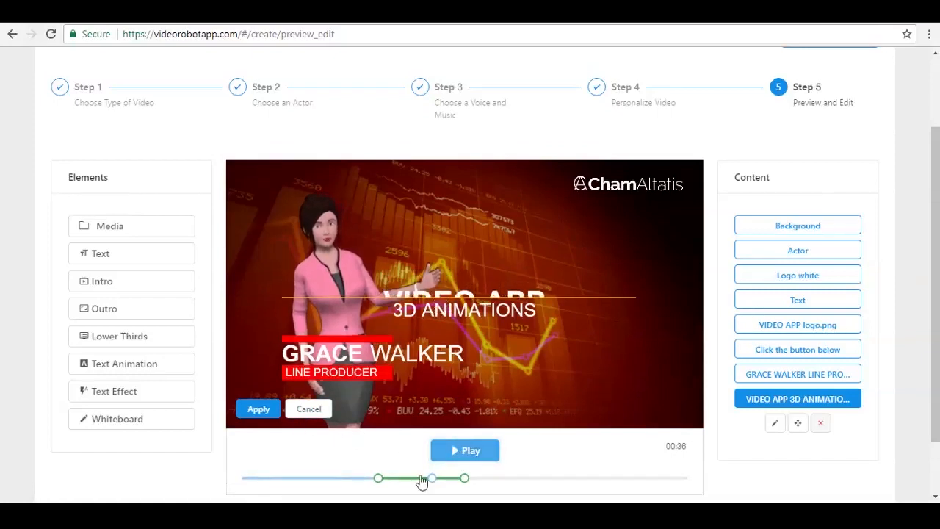
Retime the text animation to start and end later on the timeline, clear of the lower third, and move the playhead into its range.
mouse_move(432, 478)
mouse_down()
mouse_move(417, 478)
mouse_move(557, 479)
mouse_up()
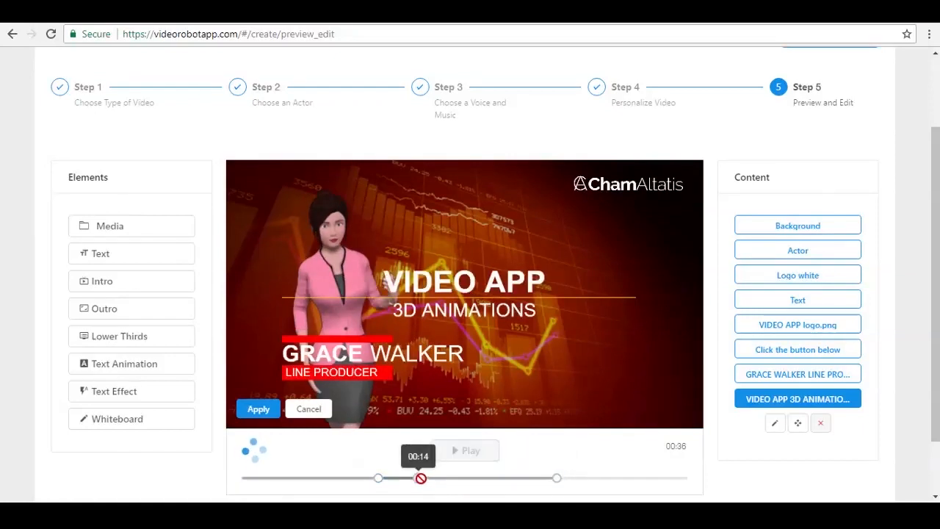
drag(420, 478, 465, 484)
drag(376, 482, 405, 481)
drag(469, 485, 478, 484)
Move the "VIDEO APP 3D ANIMATIONS" text clear of the actor's body, slightly higher on her right-hand side of the frame, and apply it.
drag(452, 288, 468, 288)
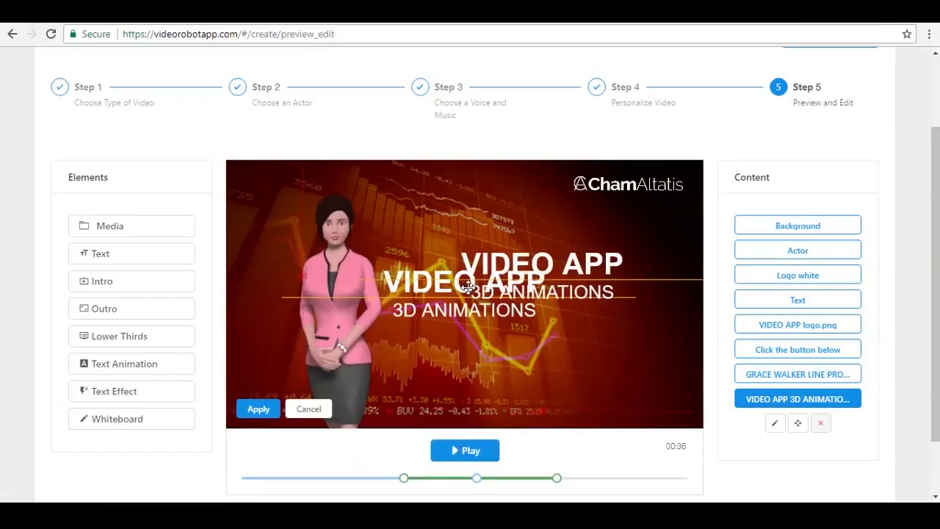
click(800, 424)
click(800, 424)
drag(608, 312, 535, 283)
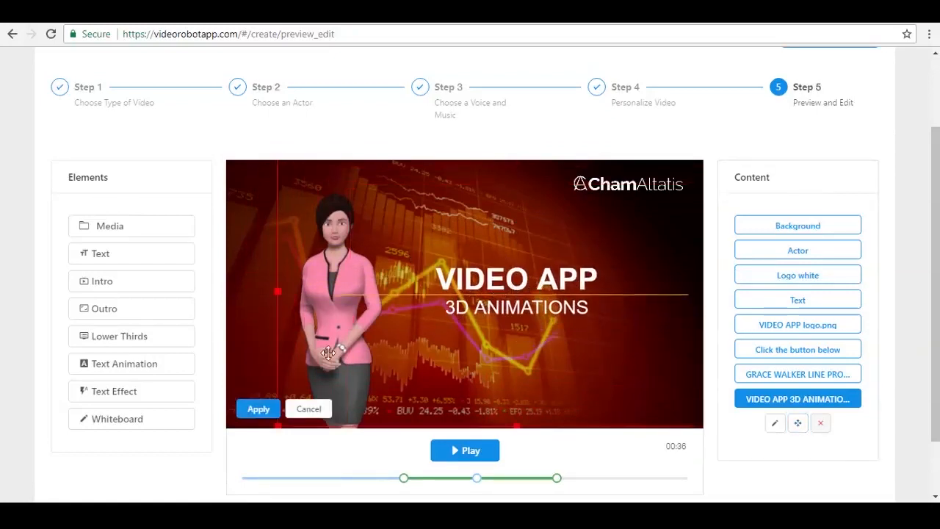
click(256, 409)
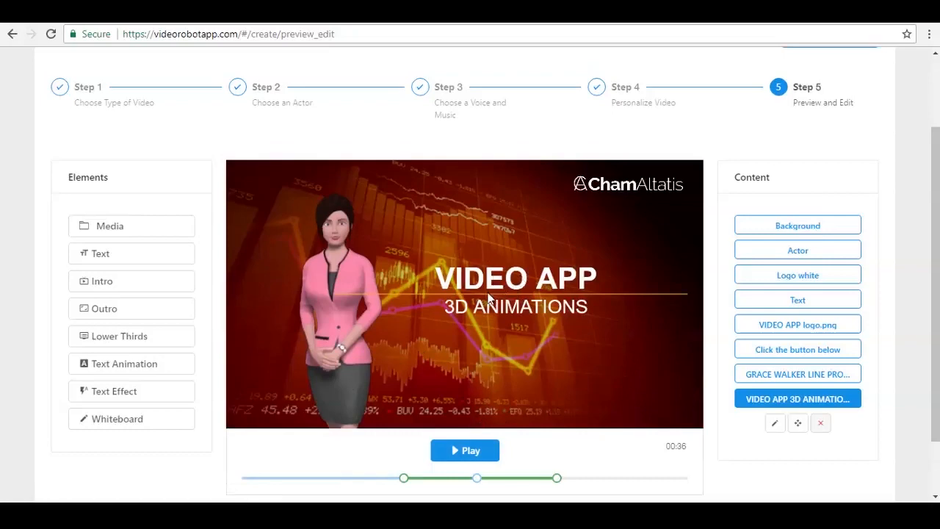
Add the Draw 1 whiteboard animation to the video.
drag(929, 219, 927, 199)
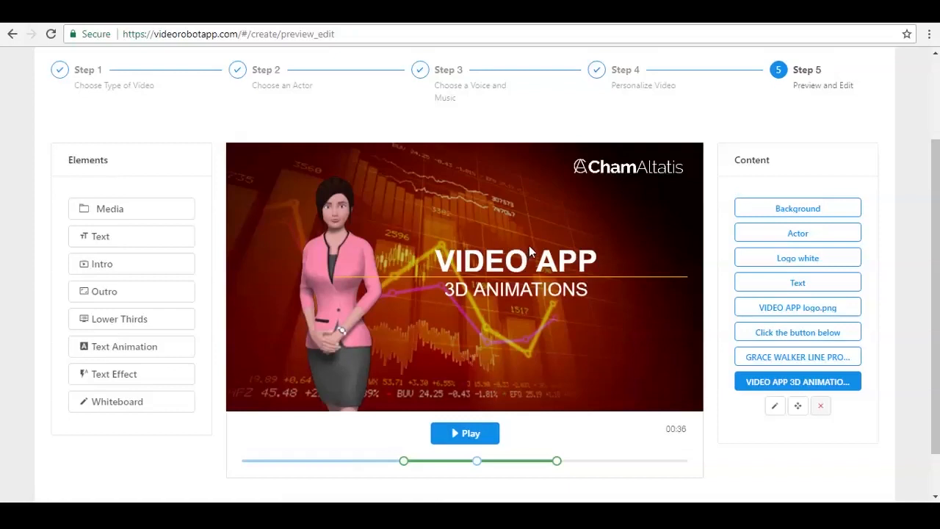
click(130, 403)
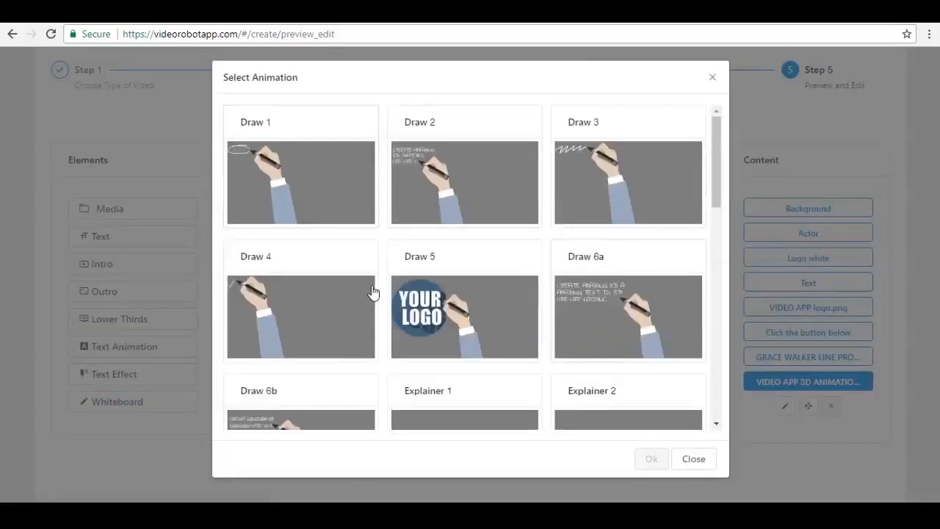
click(303, 165)
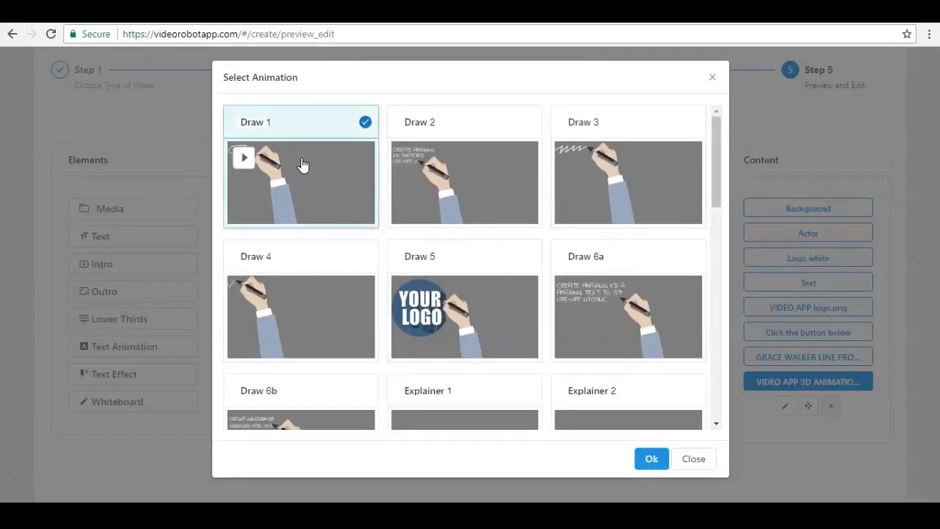
click(651, 460)
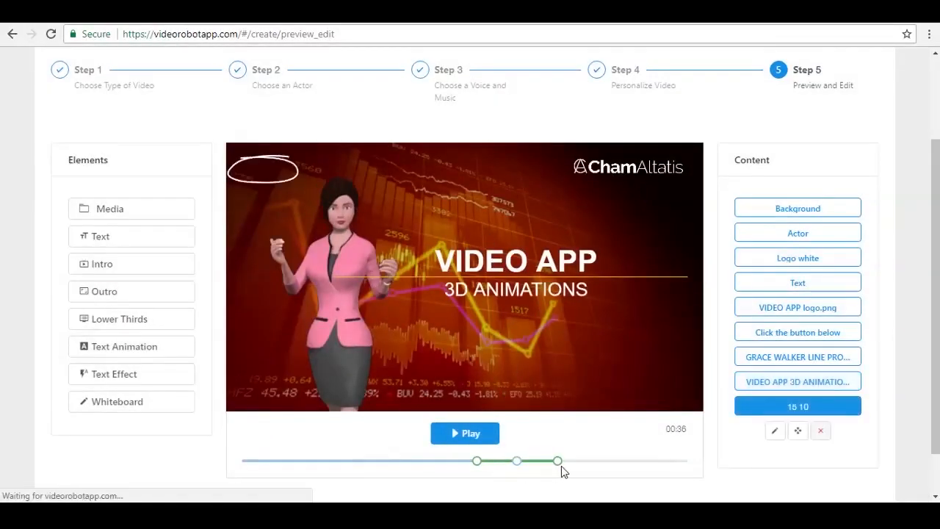
Shift the whiteboard animation to a shorter range early on the timeline, while the "Text" element shows, and move the playhead into it.
drag(477, 462, 298, 461)
drag(557, 461, 333, 460)
drag(544, 468, 354, 461)
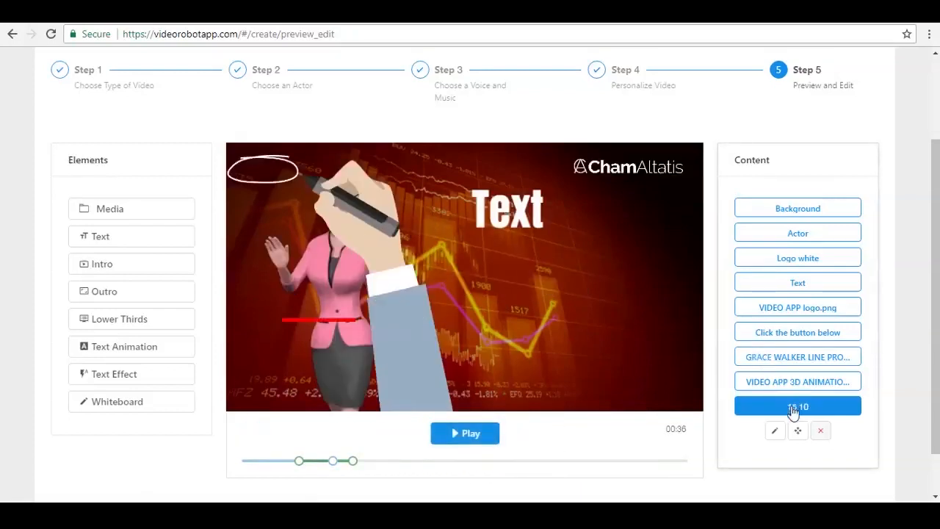
Shrink the whiteboard drawing, place it below the "Text" title and apply it, then preview playback past it and pause.
click(799, 433)
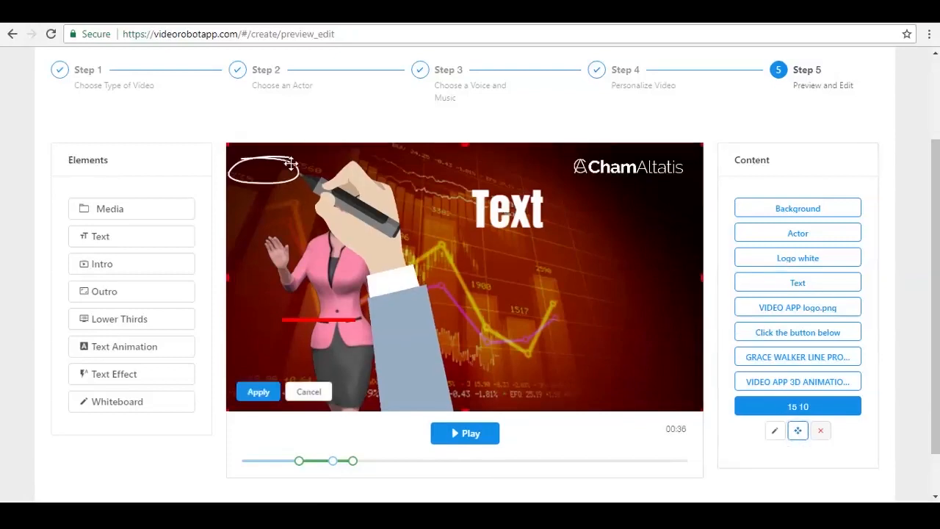
drag(225, 143, 438, 249)
drag(510, 277, 514, 280)
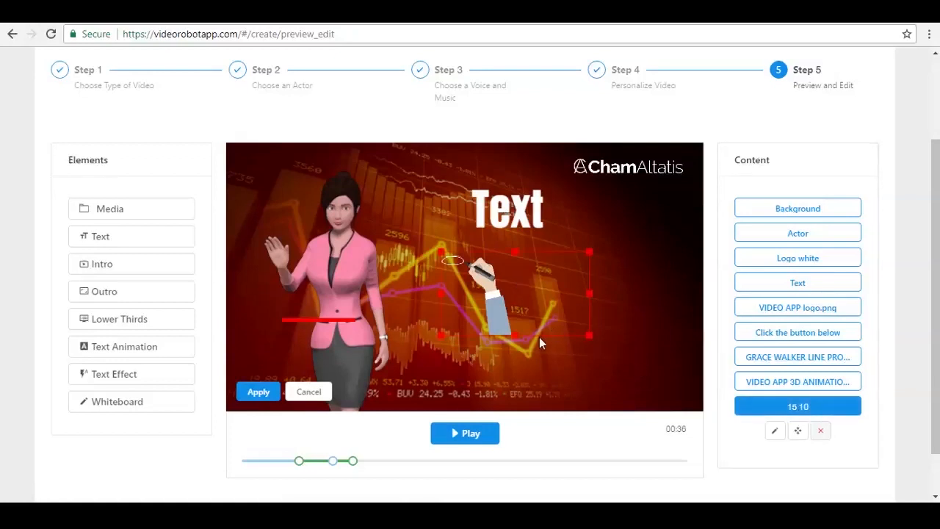
drag(593, 335, 635, 361)
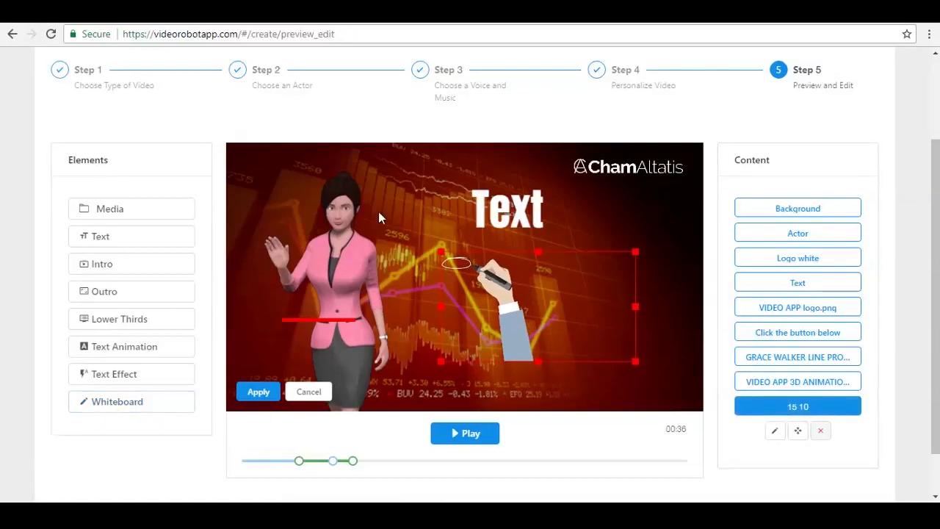
click(257, 392)
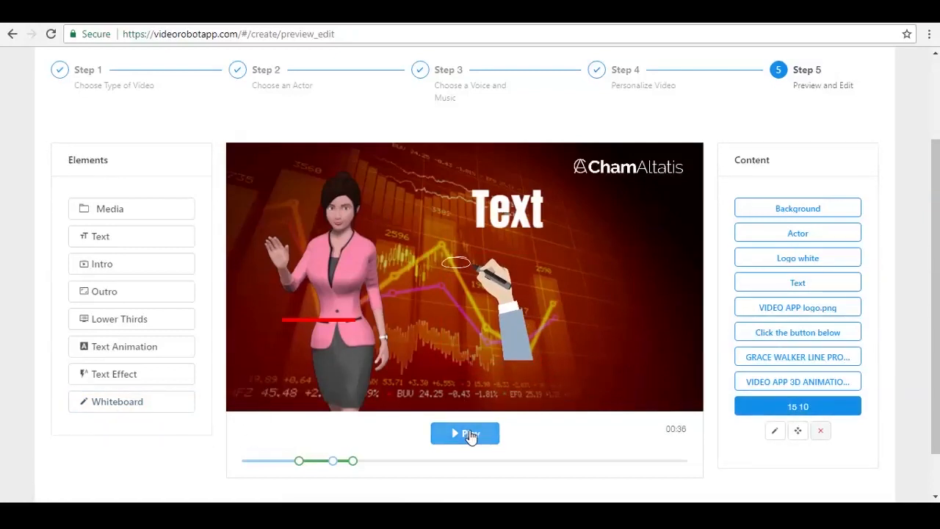
click(472, 434)
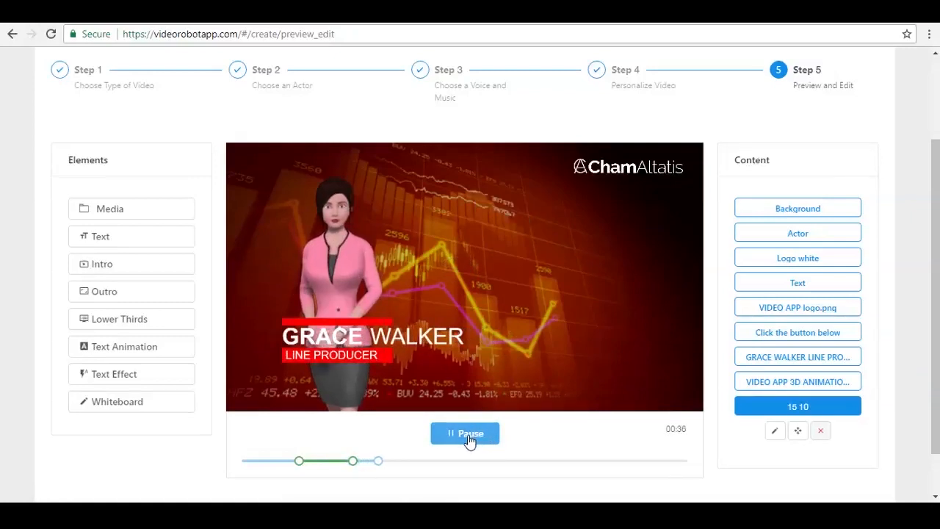
click(470, 439)
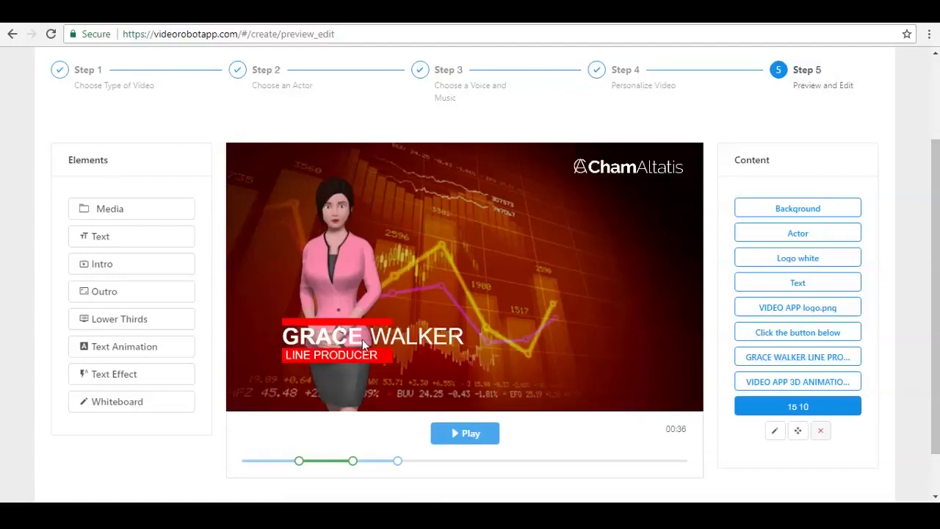
drag(936, 313, 935, 223)
drag(937, 130, 937, 222)
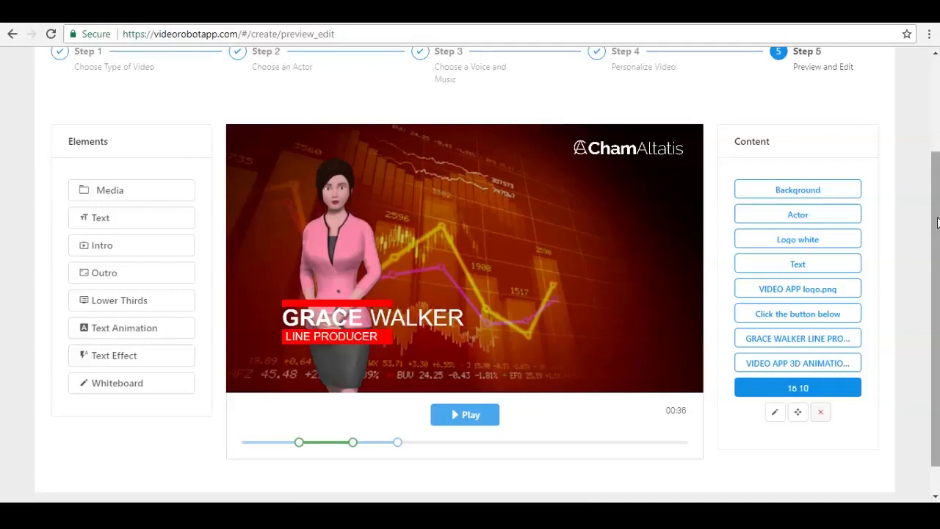
drag(937, 222, 908, 204)
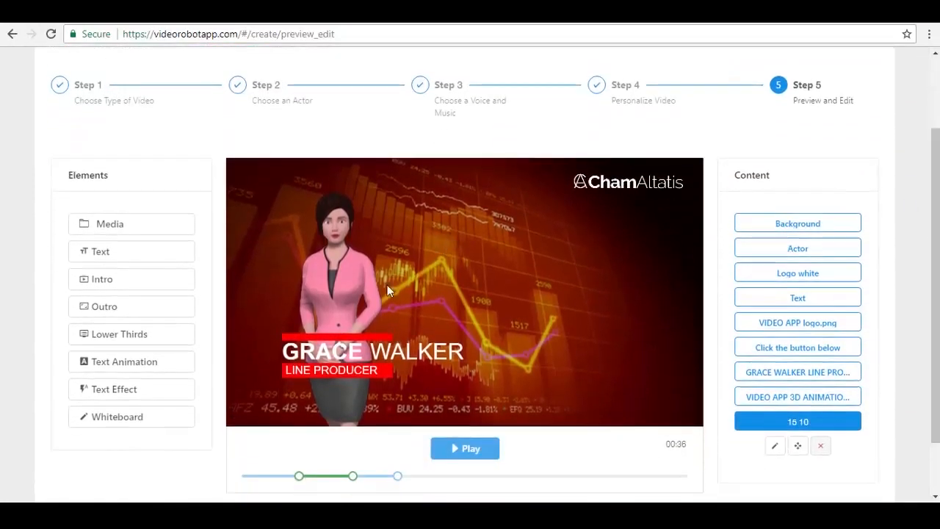
drag(936, 163, 928, 100)
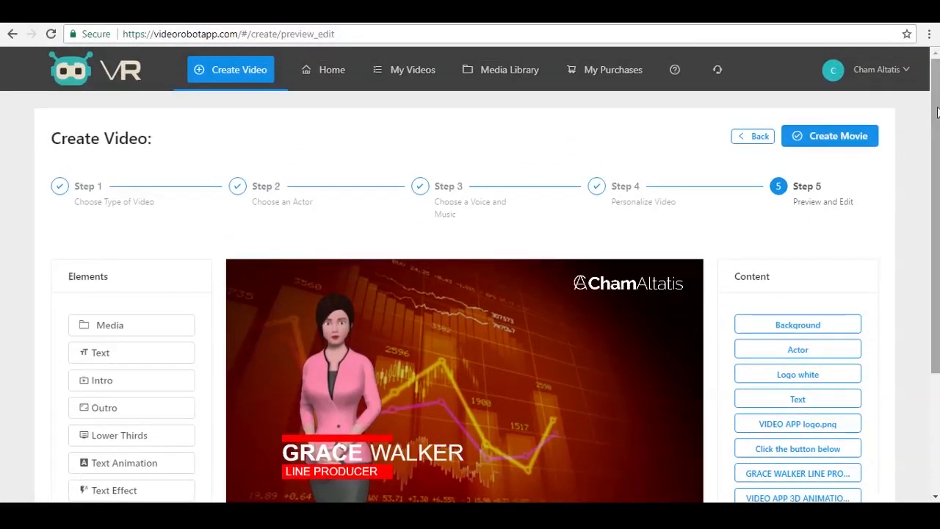
scroll(917, 191, down, 3)
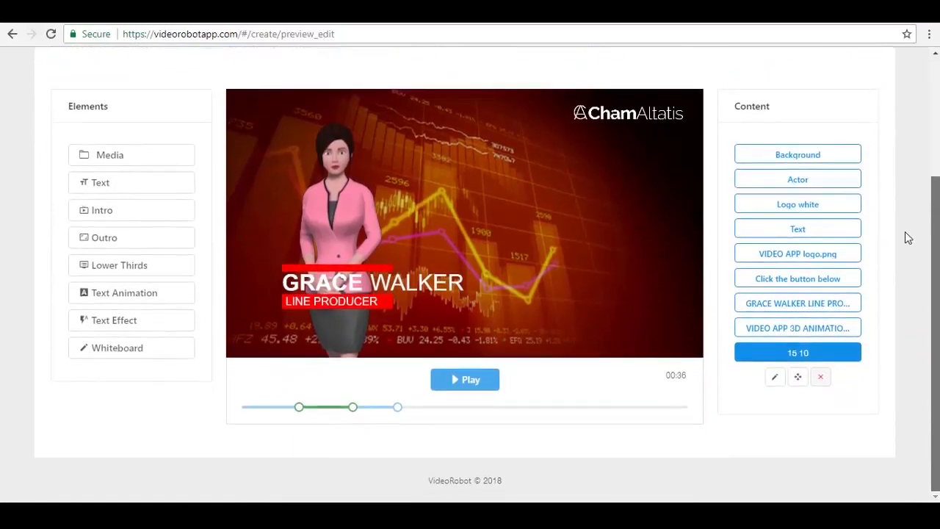
scroll(905, 191, up, 3)
scroll(905, 147, down, 3)
scroll(917, 231, up, 3)
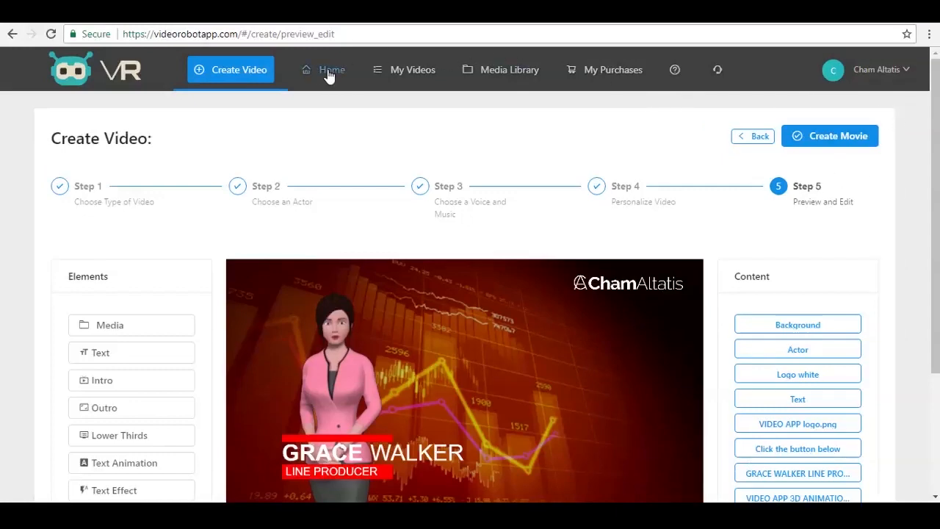
Leave the editor for the saved videos and preview a short part of the "Dog Training" video, closing the preview when done.
click(400, 74)
click(568, 213)
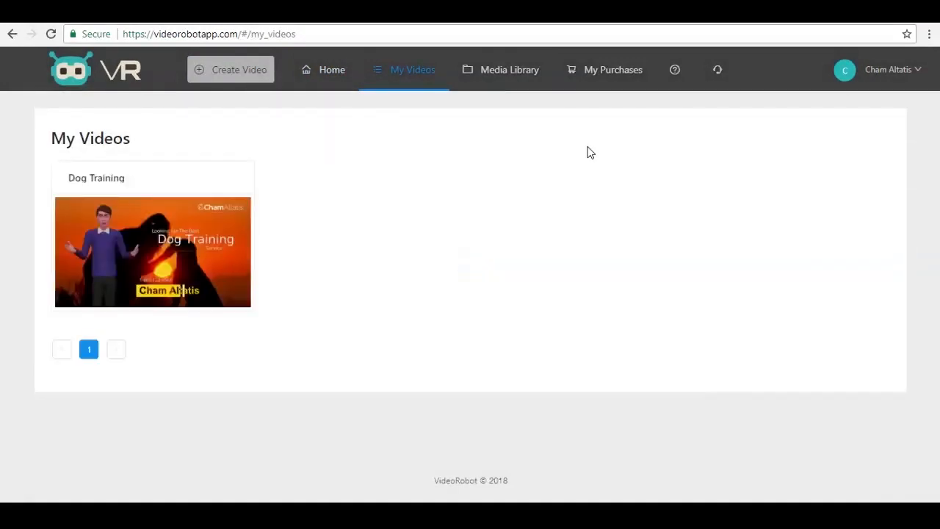
mouse_move(88, 244)
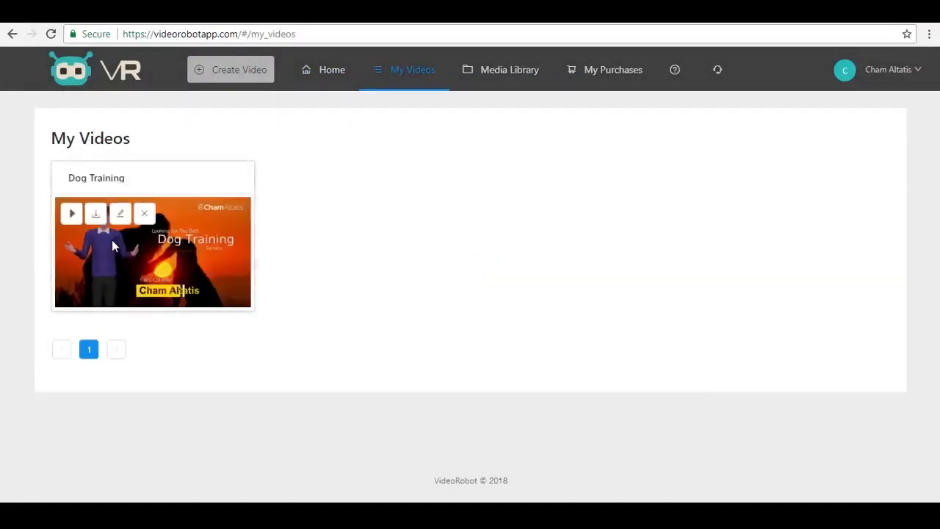
click(72, 215)
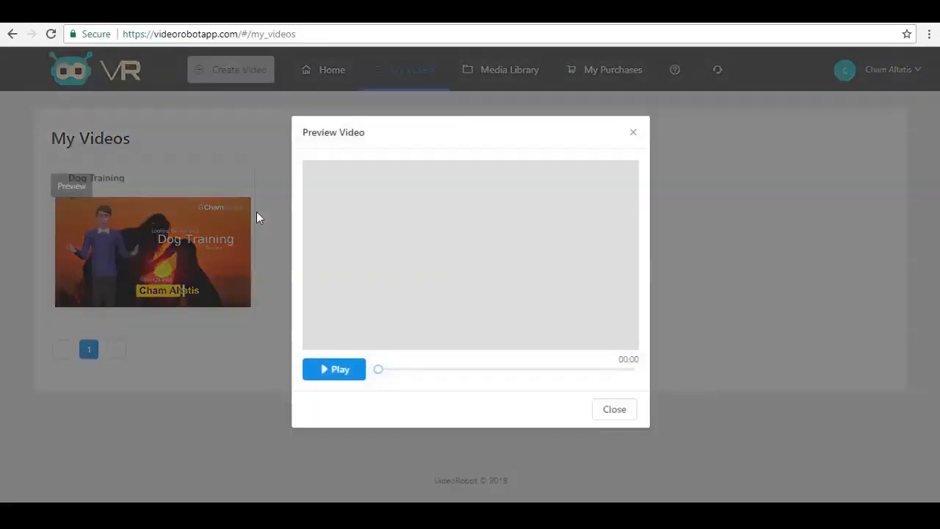
click(328, 371)
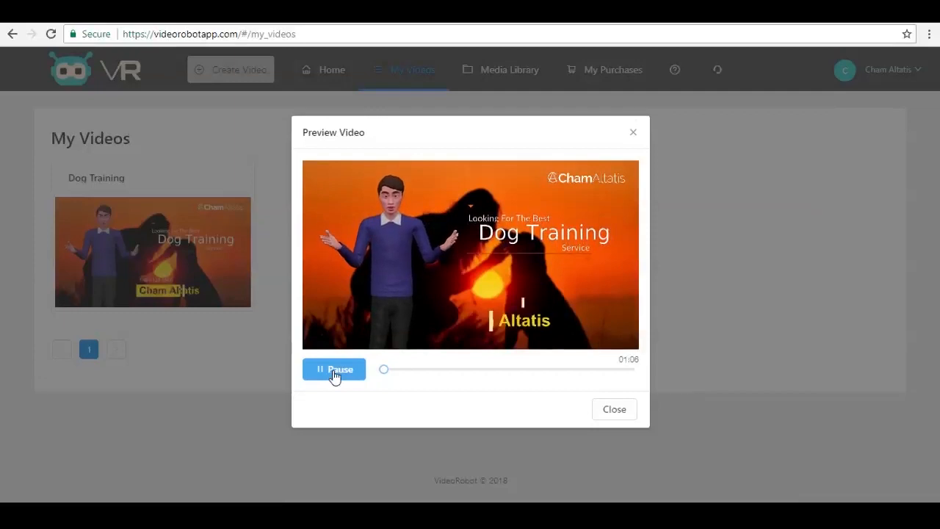
click(334, 375)
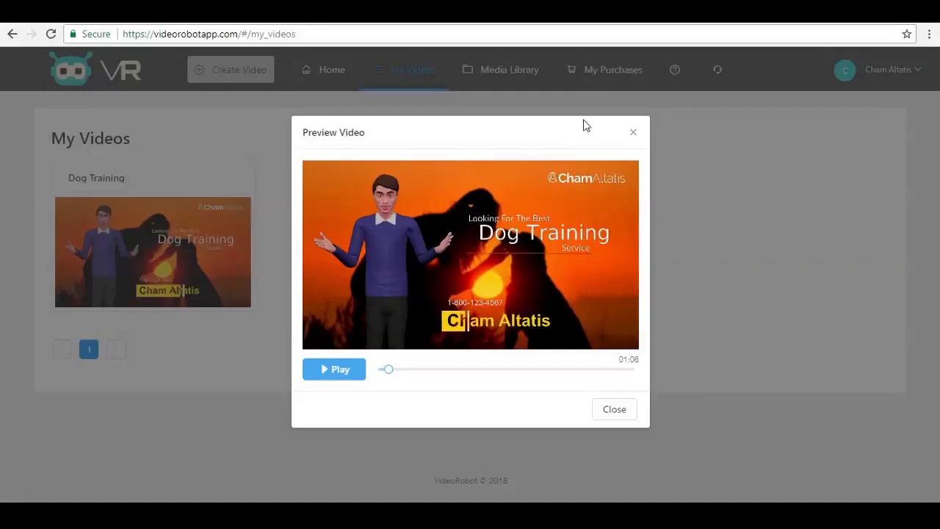
click(634, 133)
Download the finished "Dog Training" video and start playing it in VLC media player.
mouse_move(202, 252)
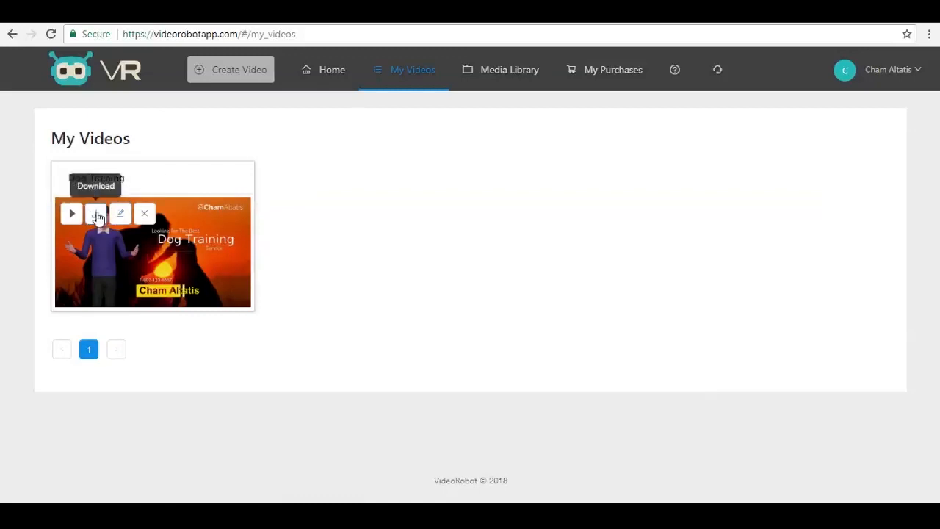
click(98, 217)
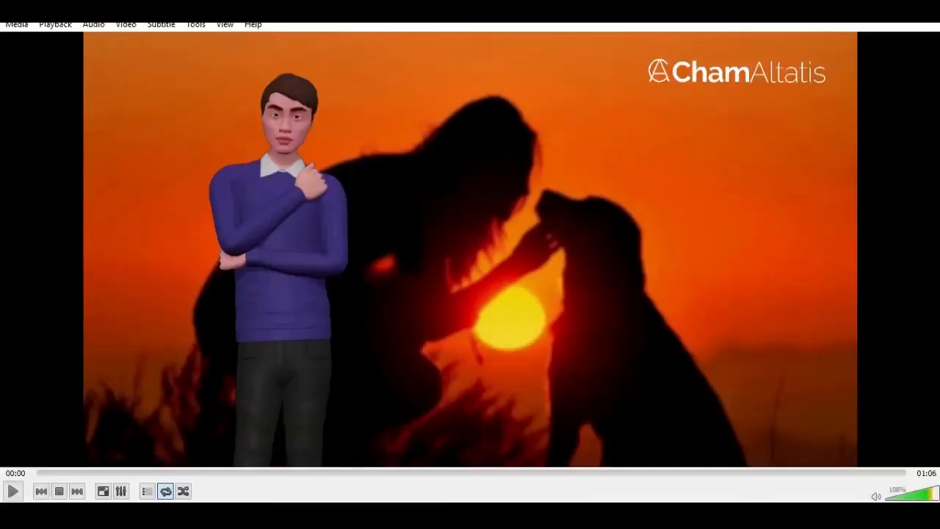
click(13, 492)
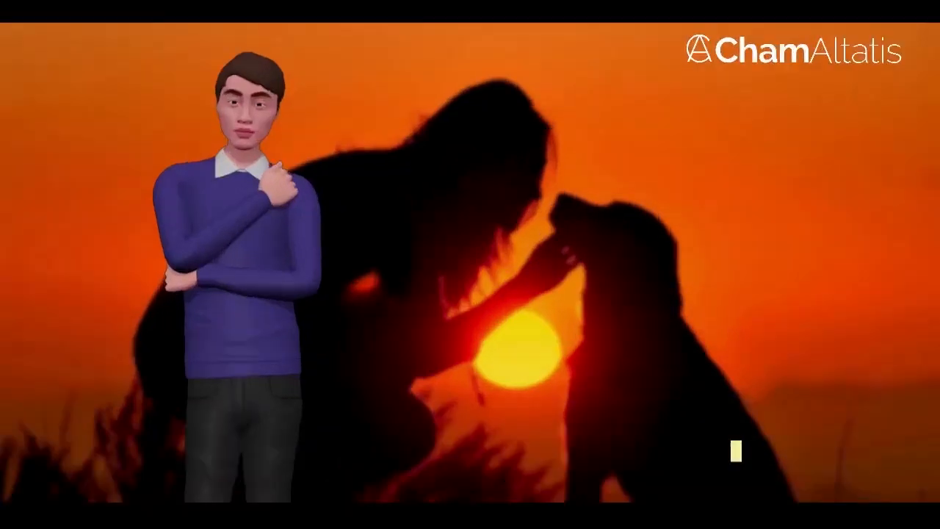